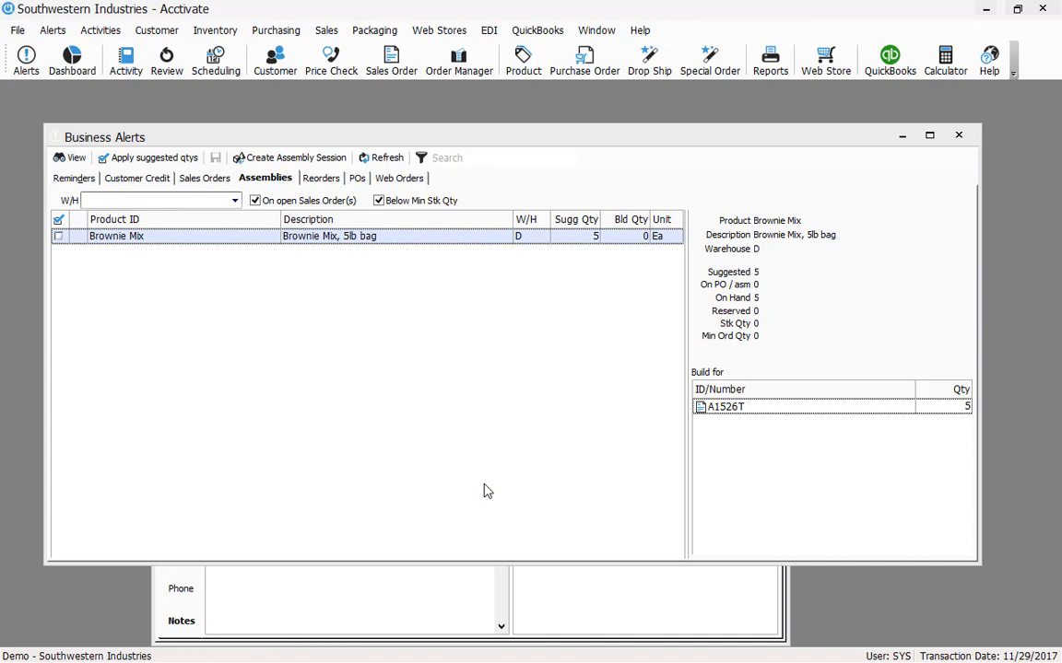
View the Brownie Mix product's component list from its assembly alert and close the product record.
click(182, 235)
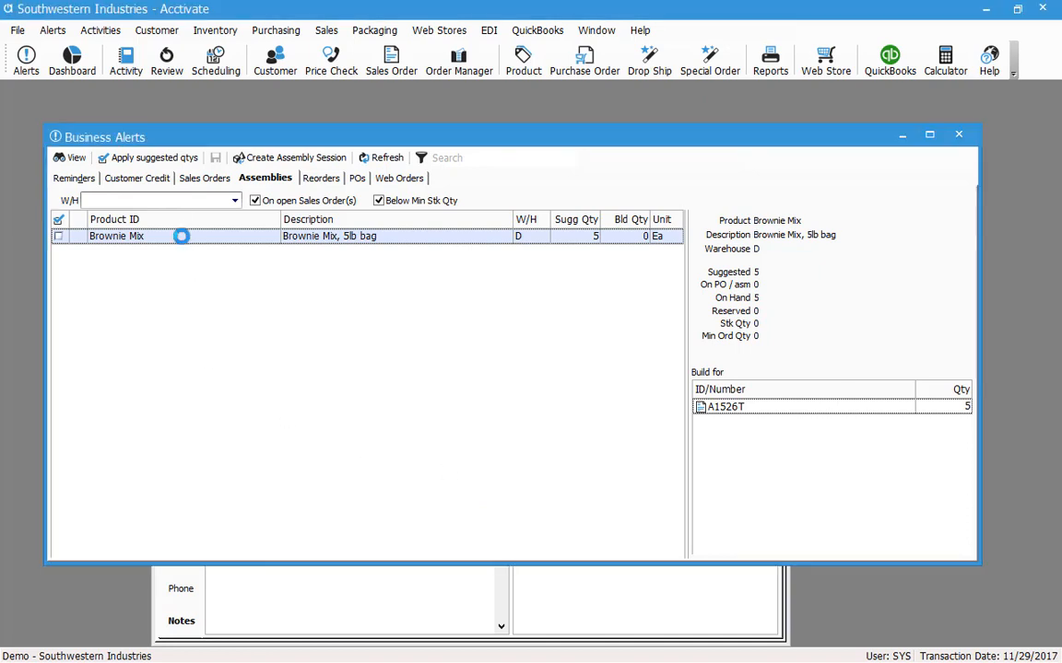
double_click(181, 236)
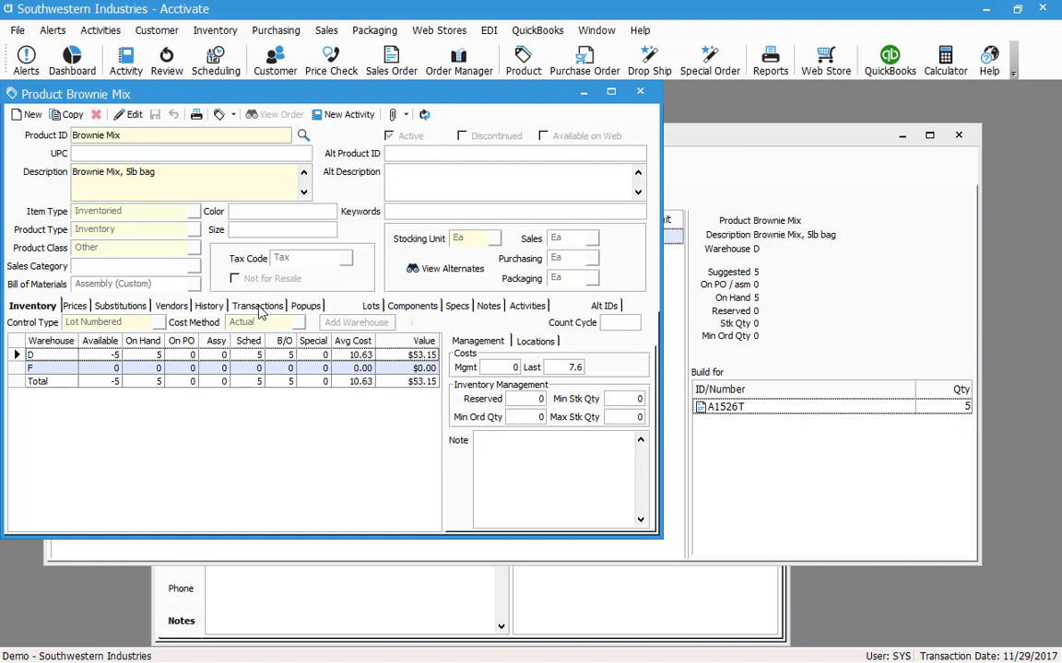
click(403, 307)
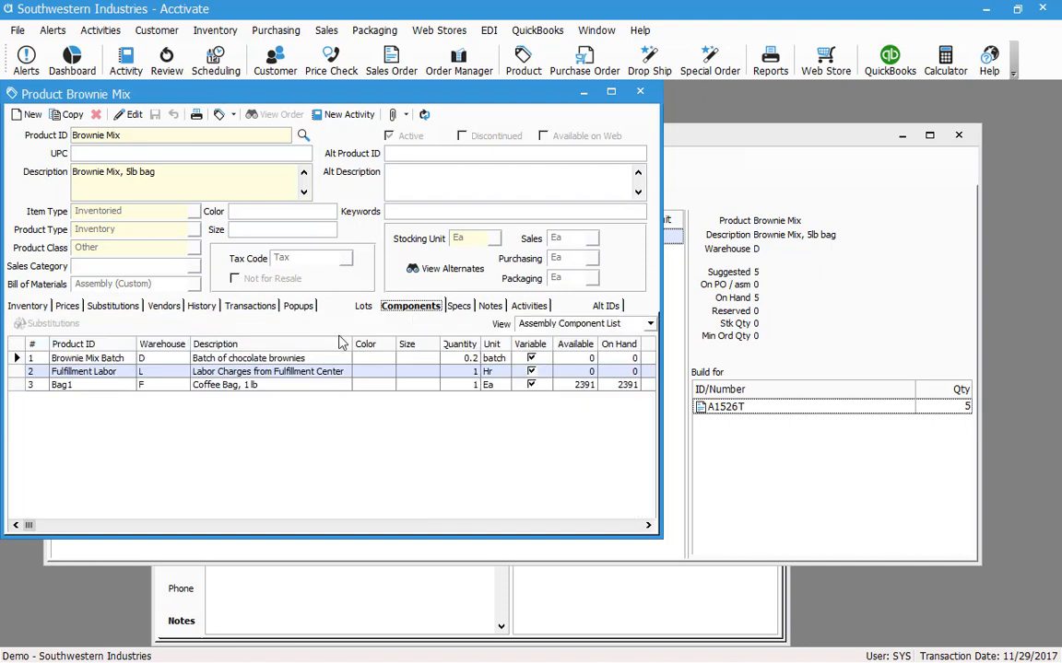
click(123, 358)
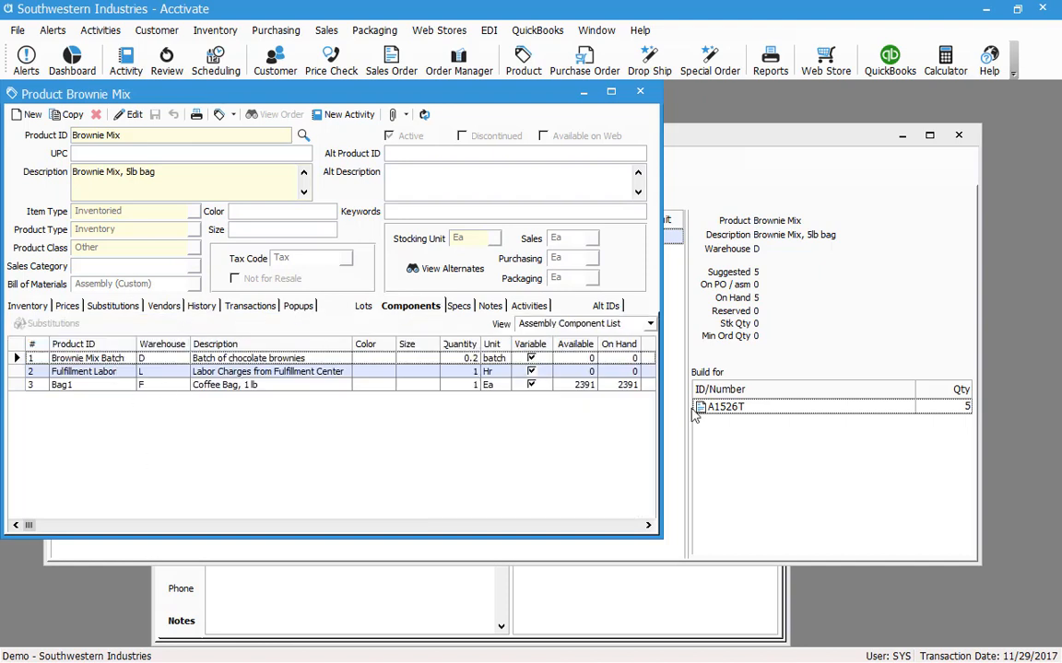
click(642, 93)
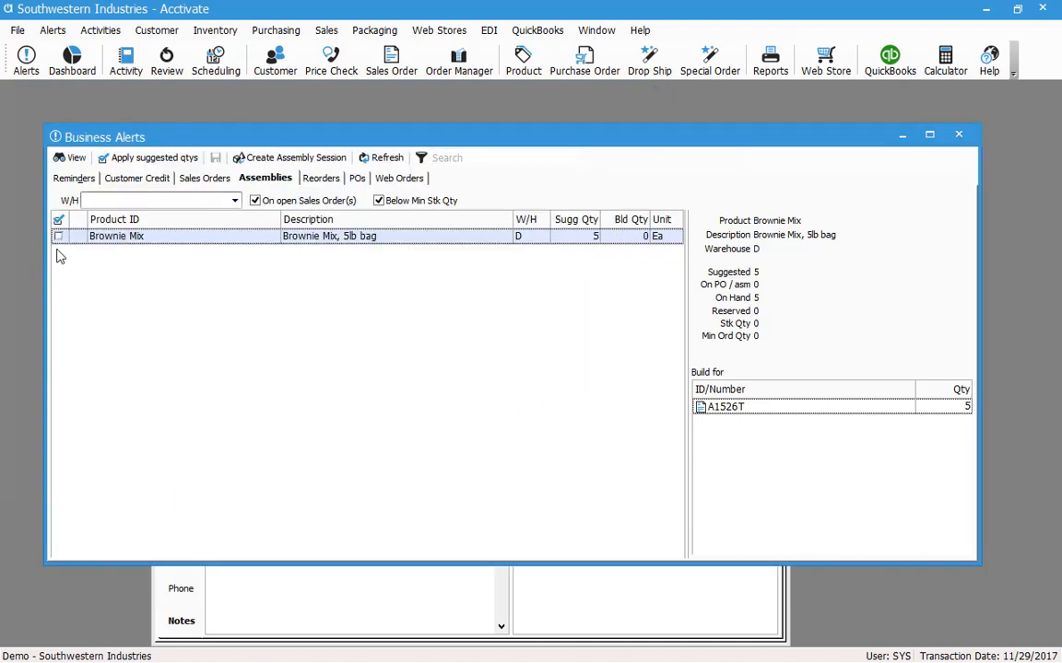
Select the Brownie Mix assembly alert and create an assembly session for it.
click(57, 237)
click(290, 158)
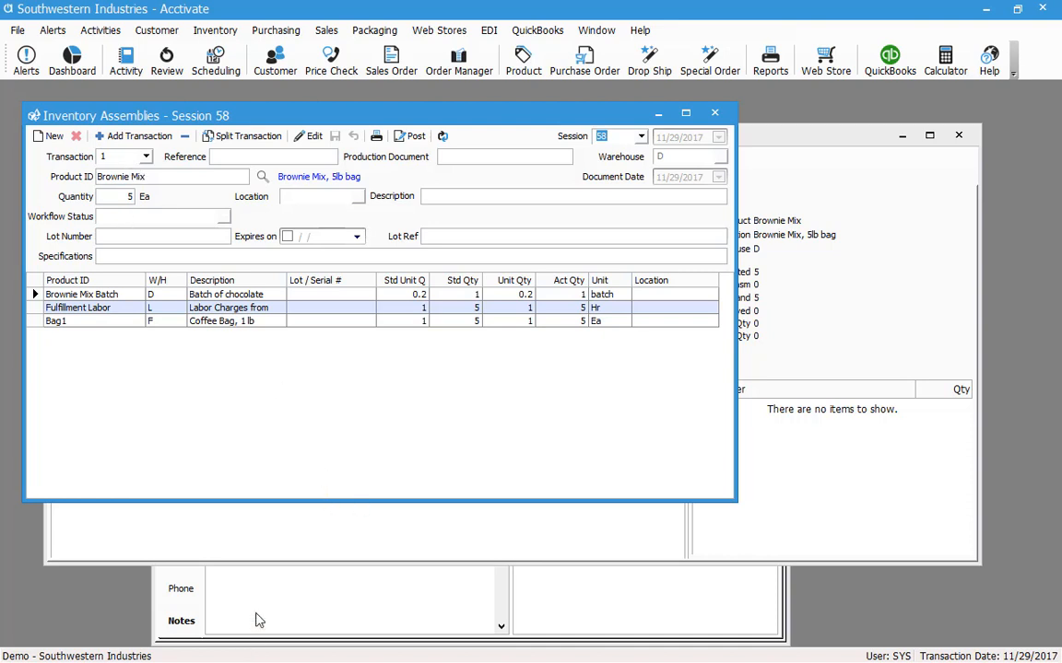
Return to Business Alerts, remove the open sales orders filter from the assemblies, and select all listed assemblies.
click(245, 546)
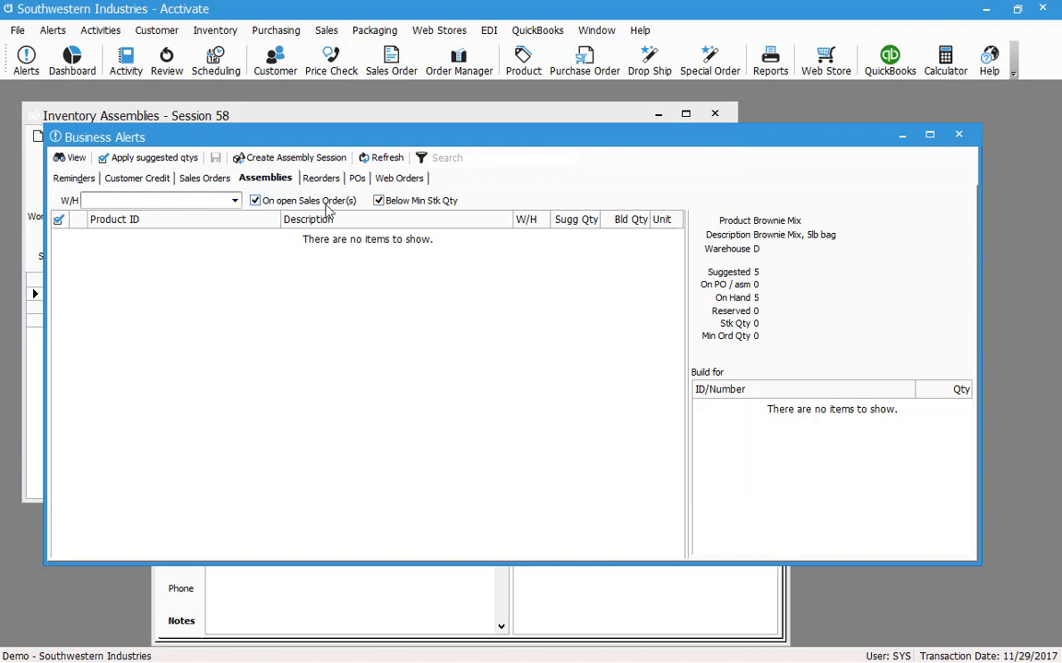
click(255, 200)
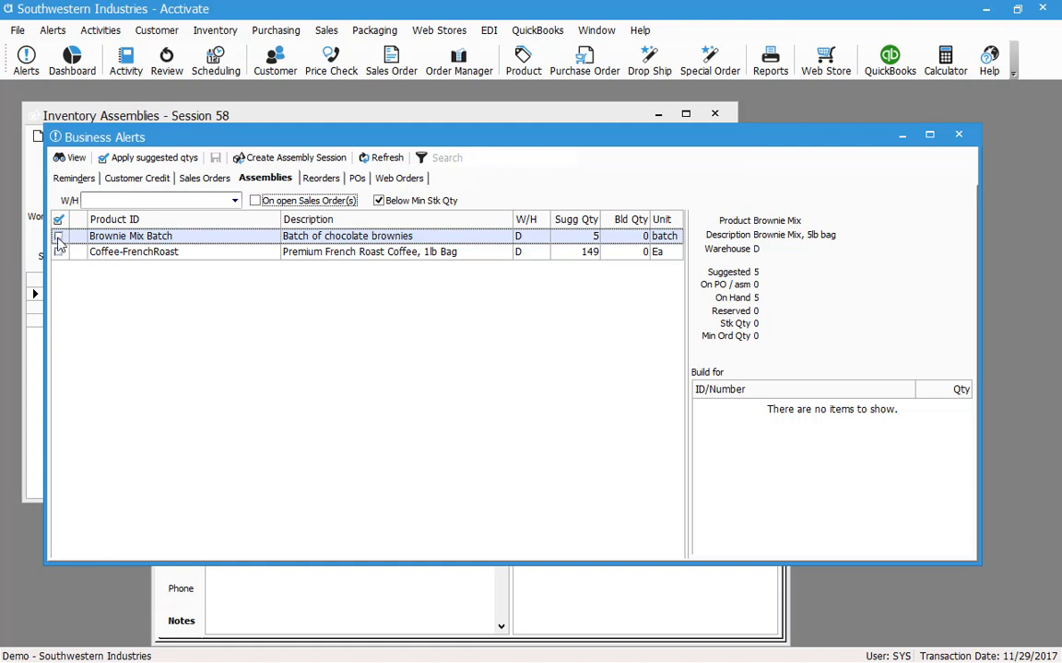
click(58, 219)
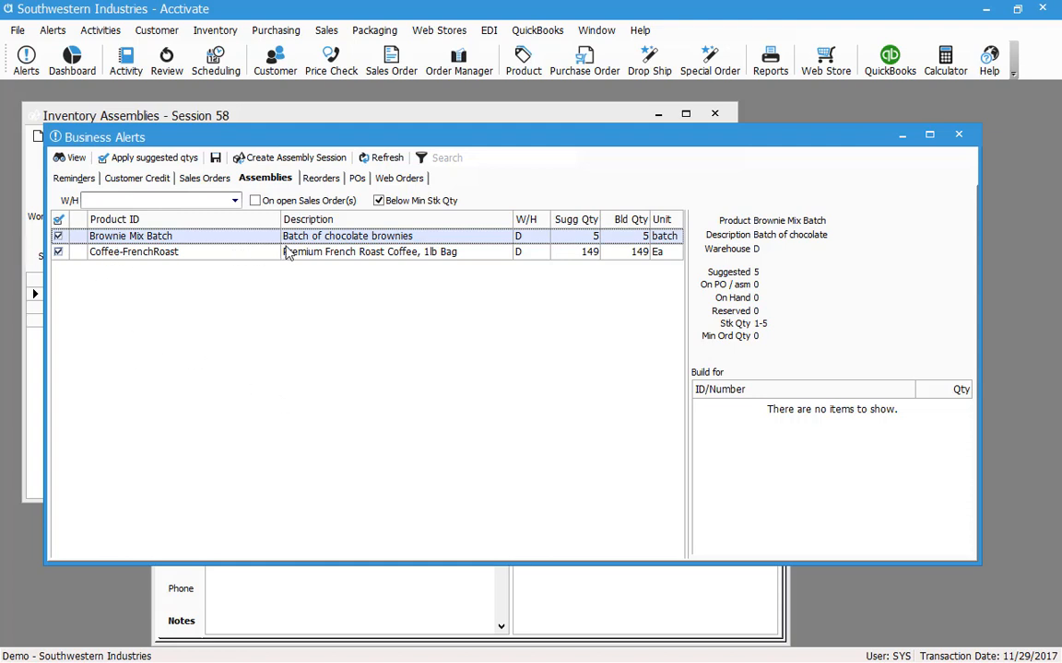
Set the Coffee-FrenchRoast build quantity to 130, create the assembly session despite the warning, and close both session windows.
click(645, 253)
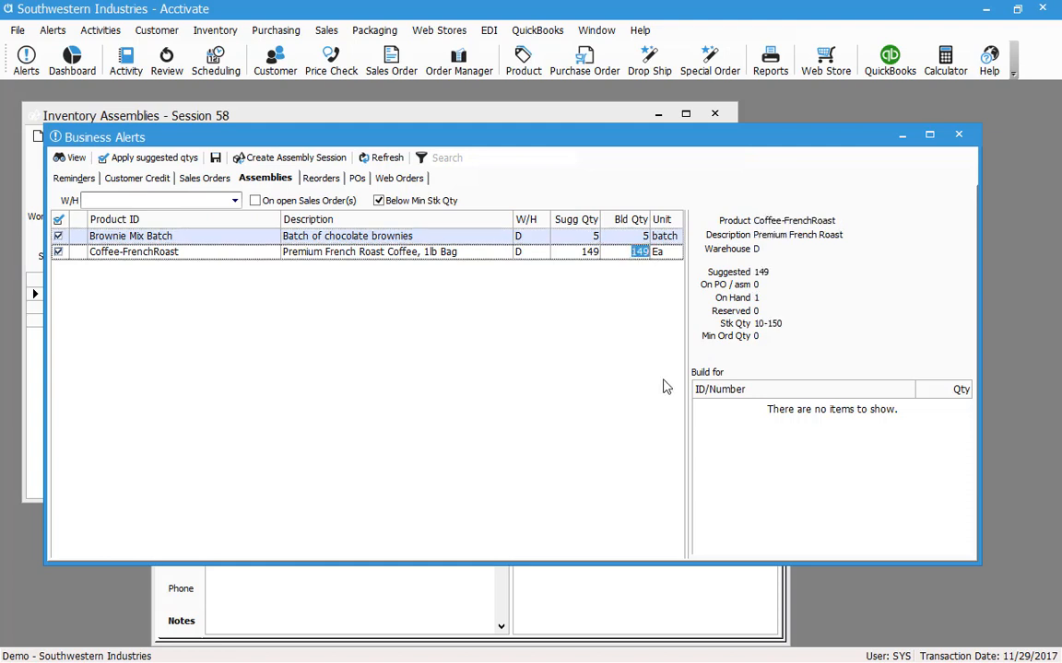
text(130)
click(567, 251)
click(314, 163)
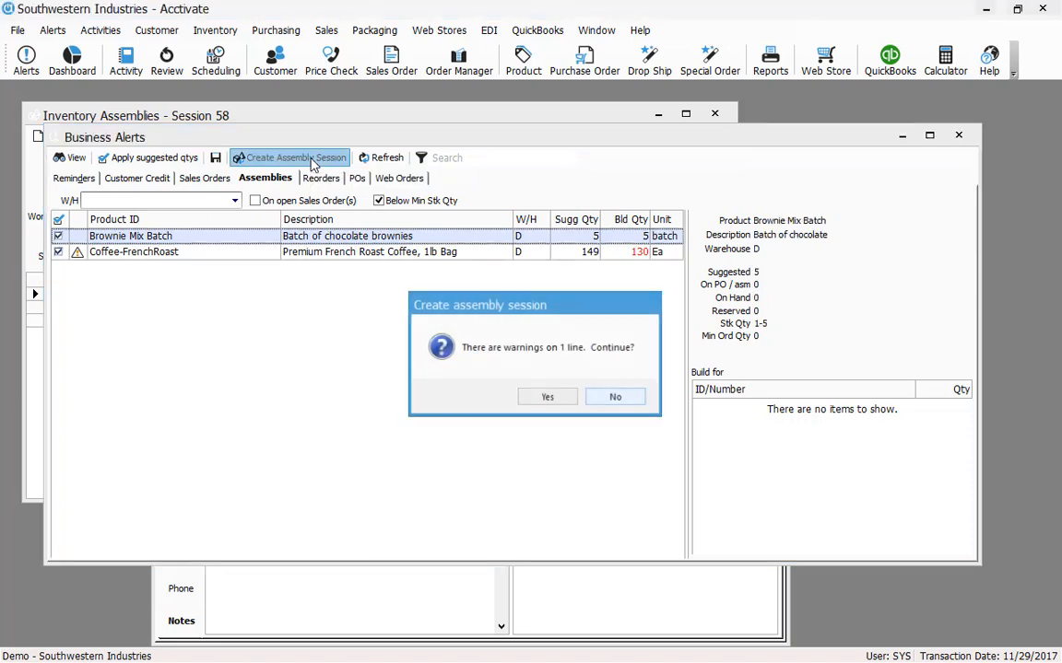
click(548, 399)
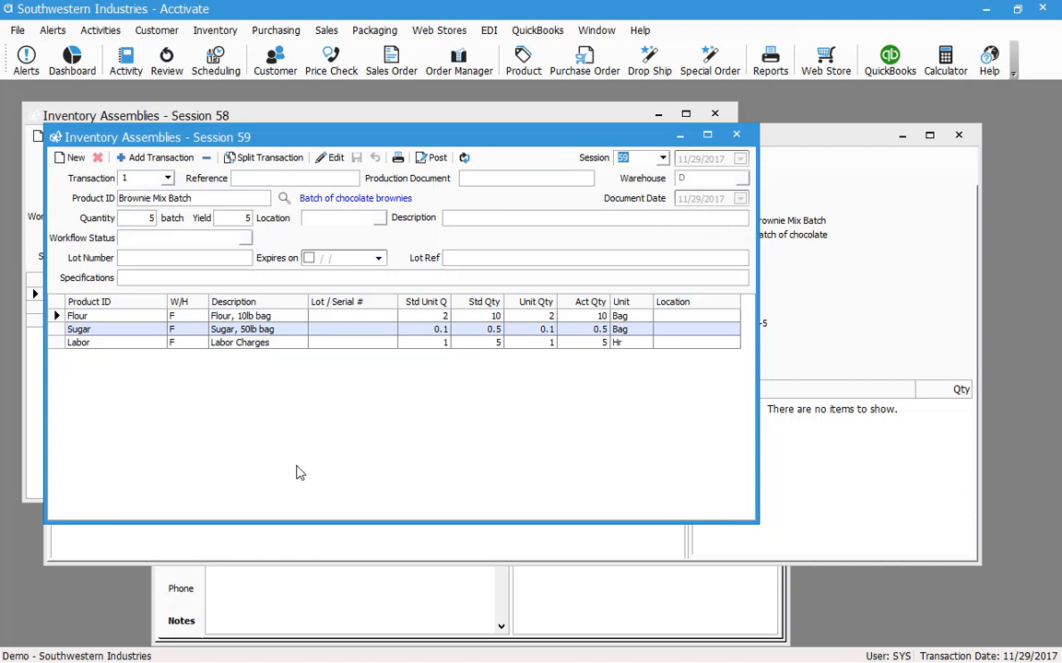
click(714, 114)
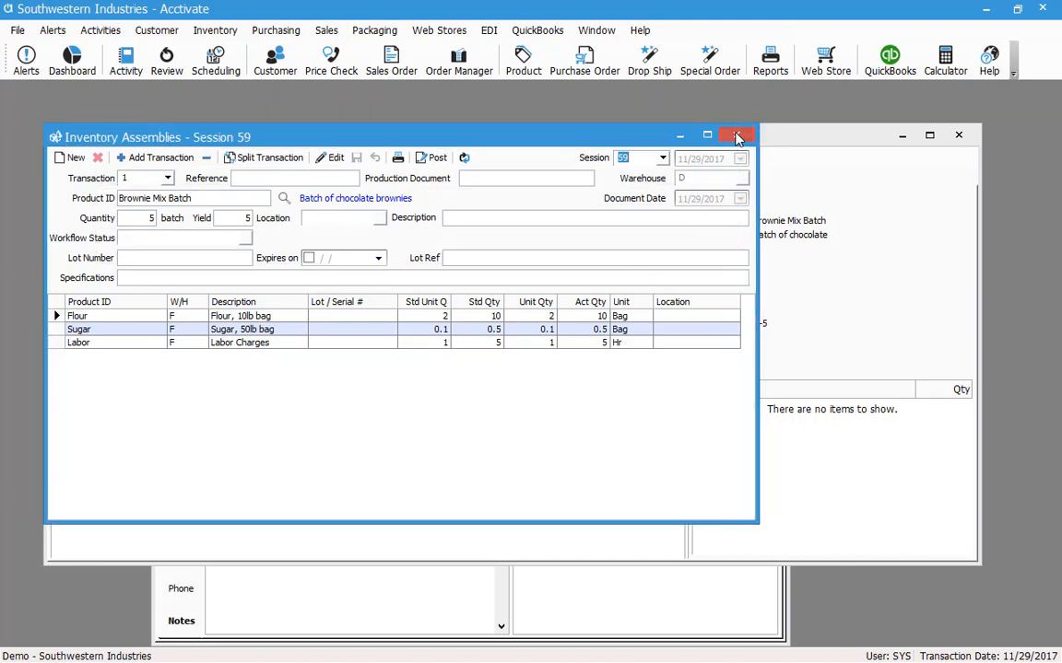
click(737, 134)
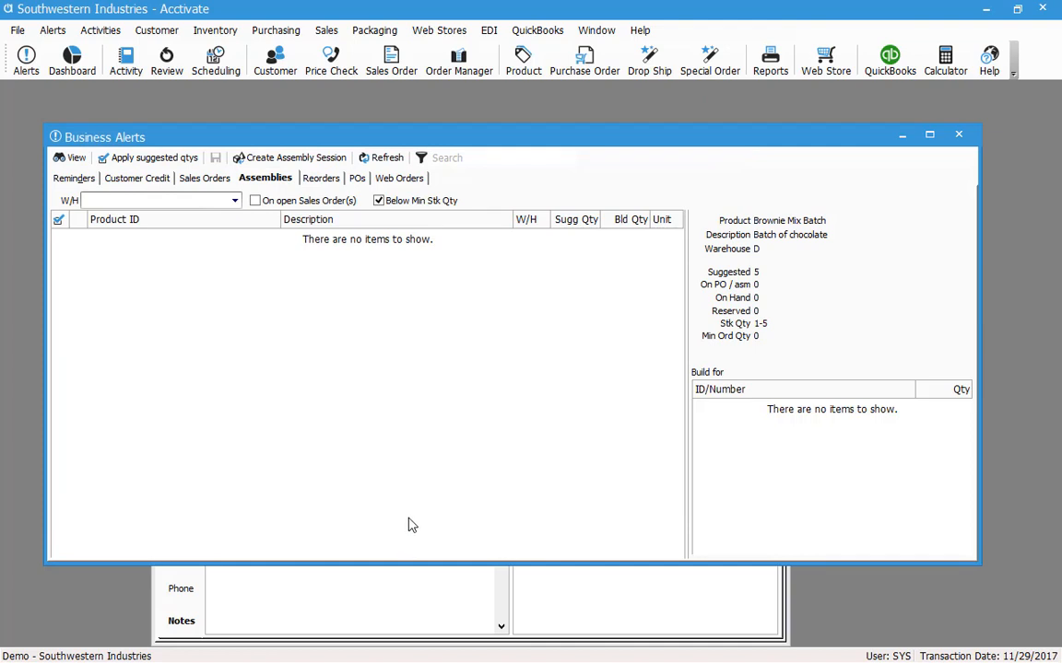
Review assembly session 59 from the open Inventory Assemblies sessions and close it.
click(220, 33)
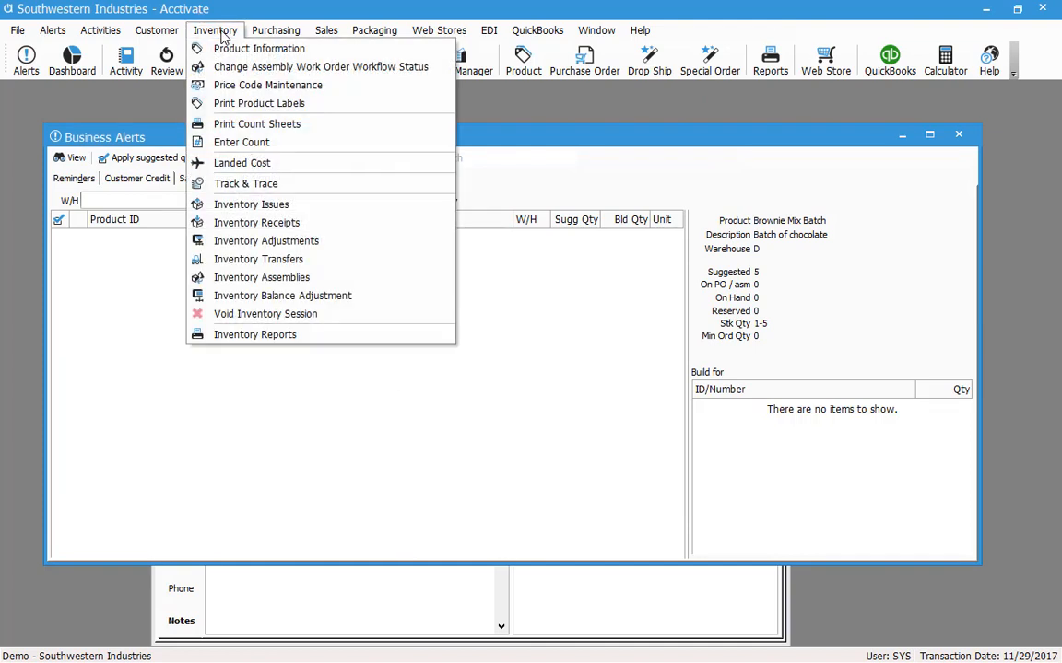
click(305, 282)
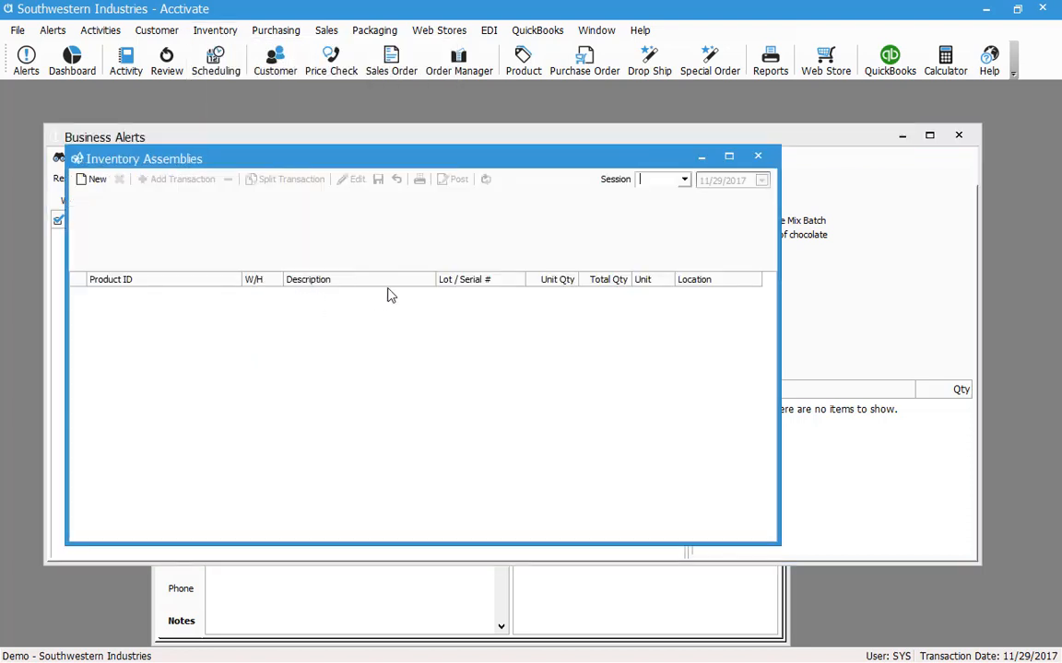
click(684, 179)
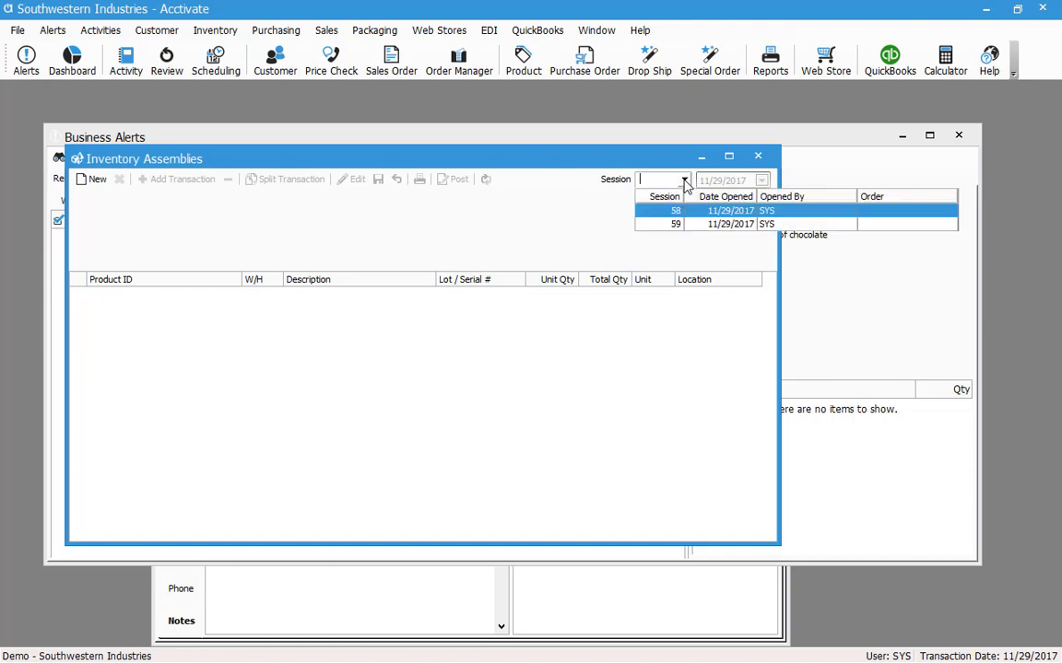
click(701, 226)
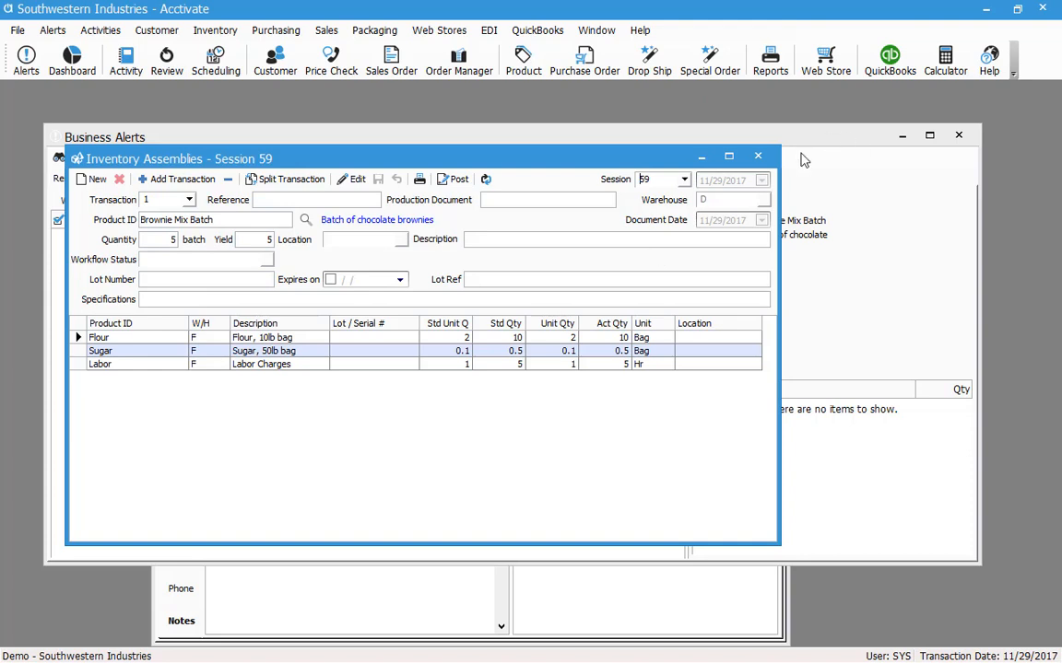
click(758, 157)
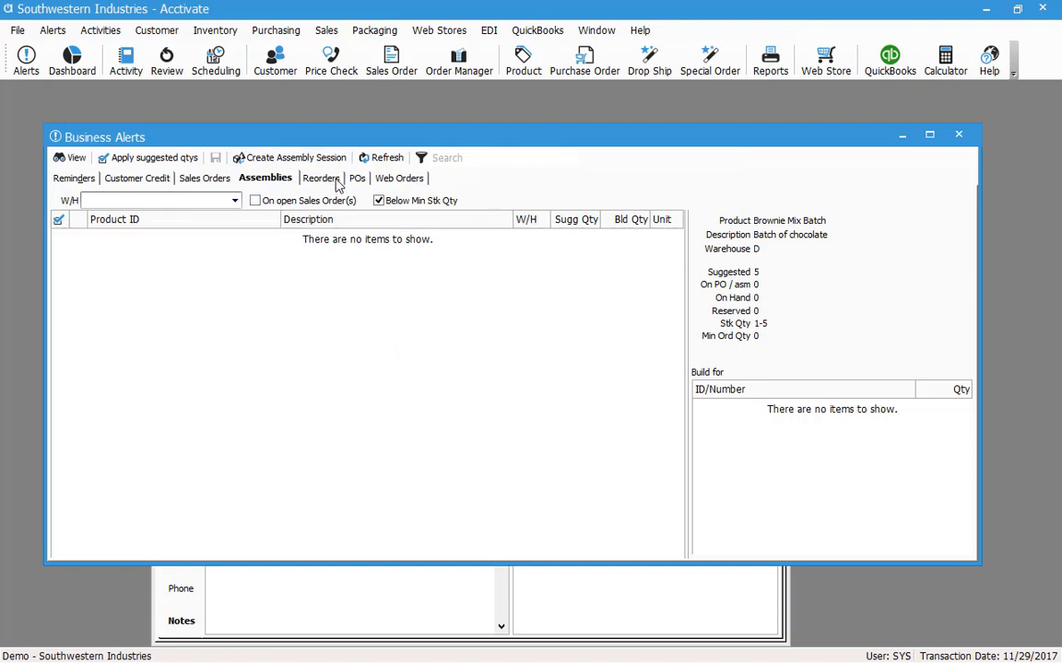
Review the reorder alerts with assemblies included, and hide the assemblies again.
click(324, 177)
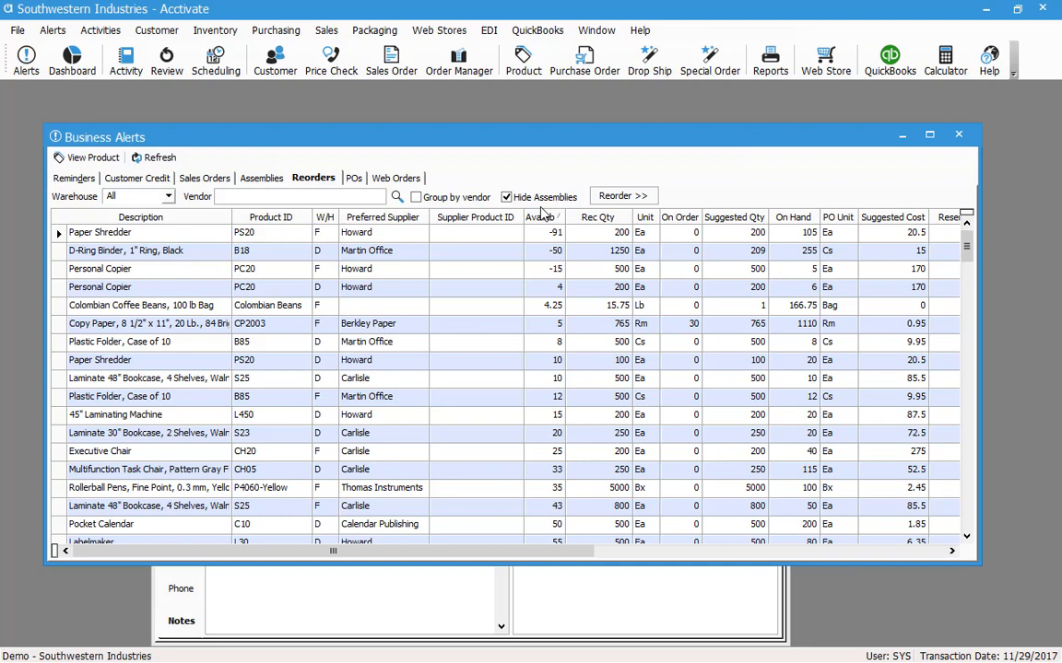
click(506, 196)
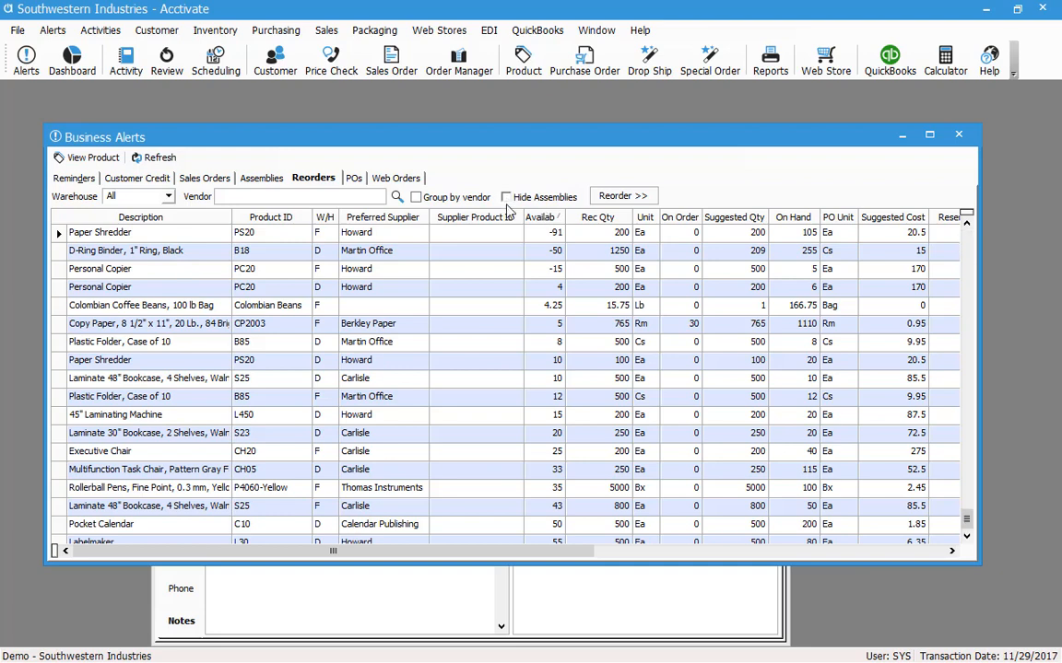
scroll(505, 415, down, 4)
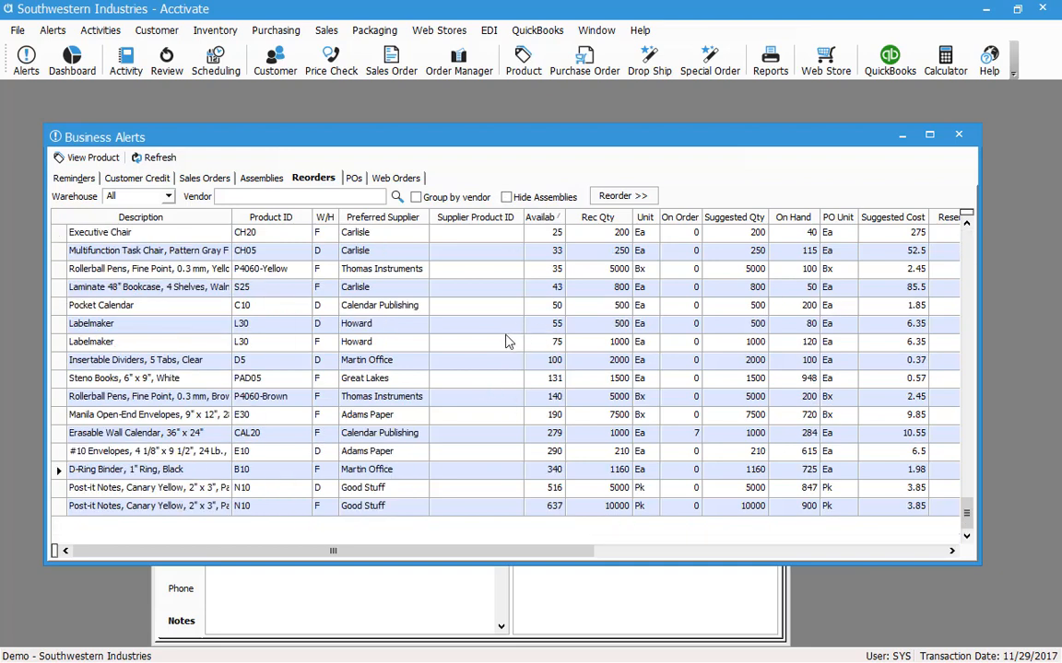
click(459, 327)
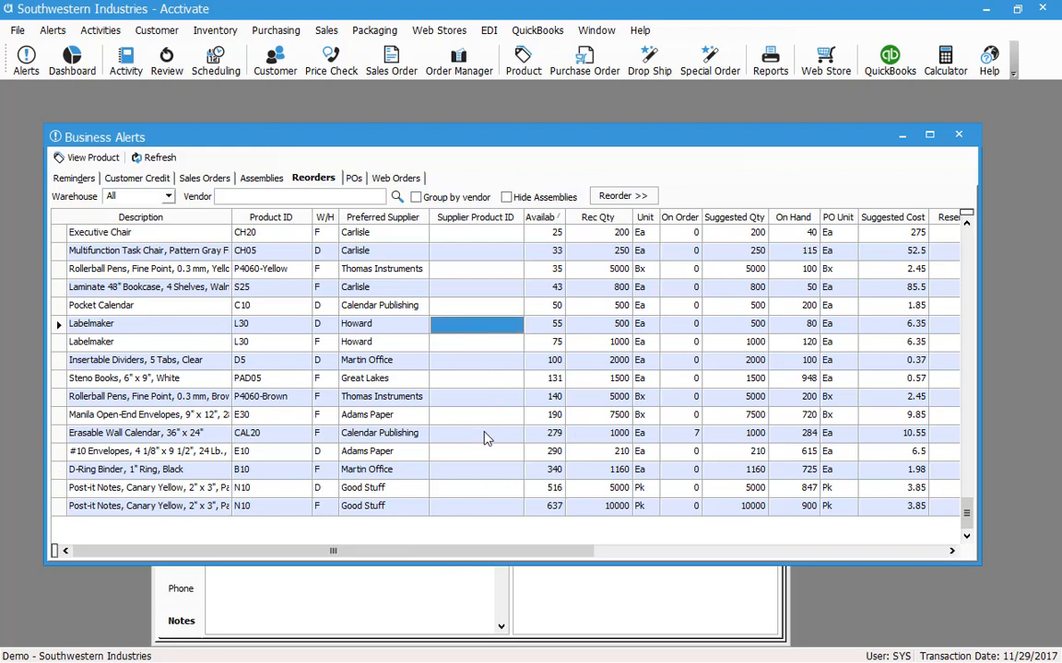
click(506, 197)
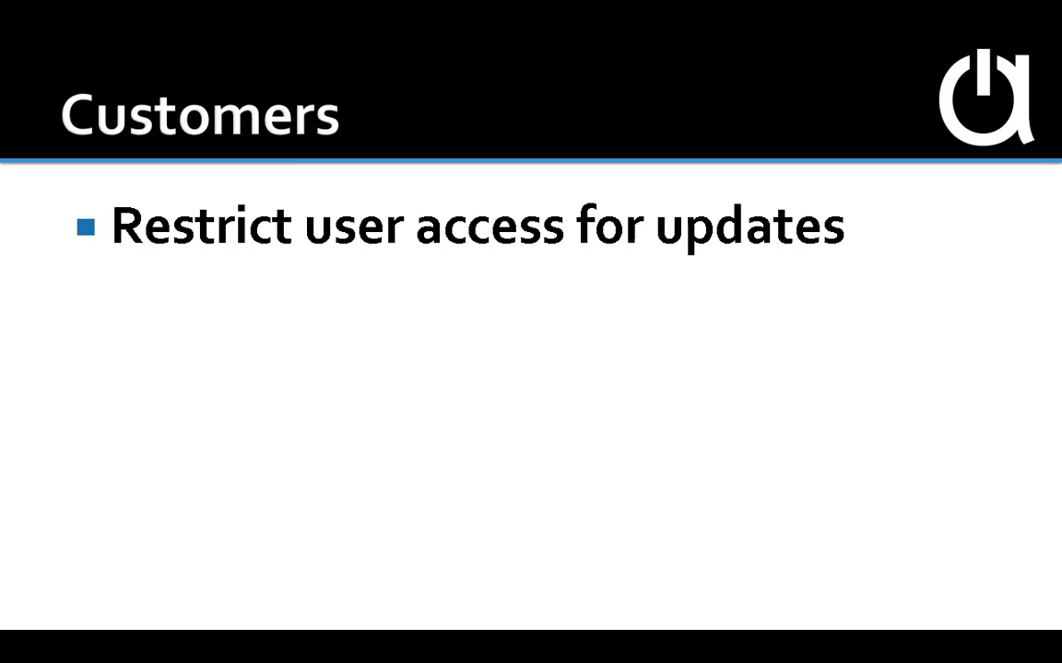
key(Right)
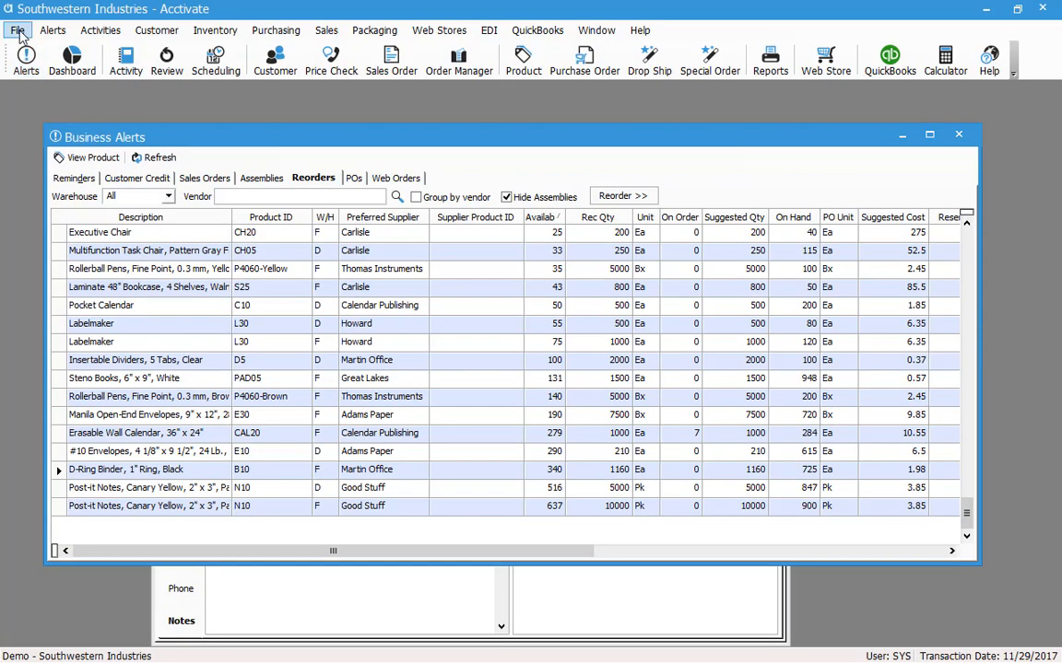
Open the User Information settings in Configuration Management.
click(21, 35)
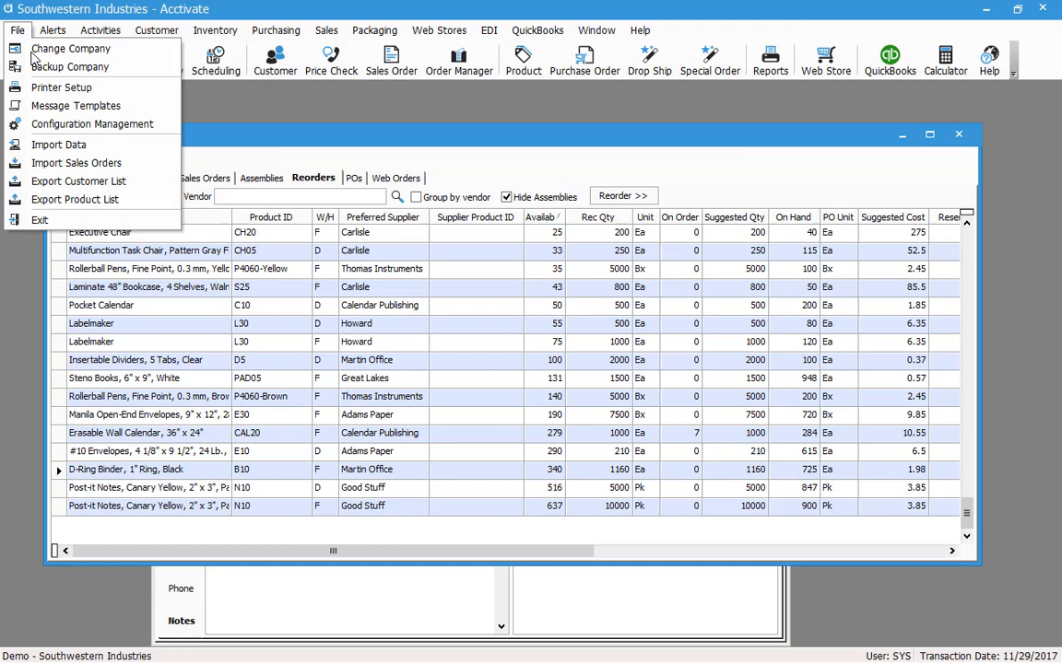
click(64, 121)
click(561, 397)
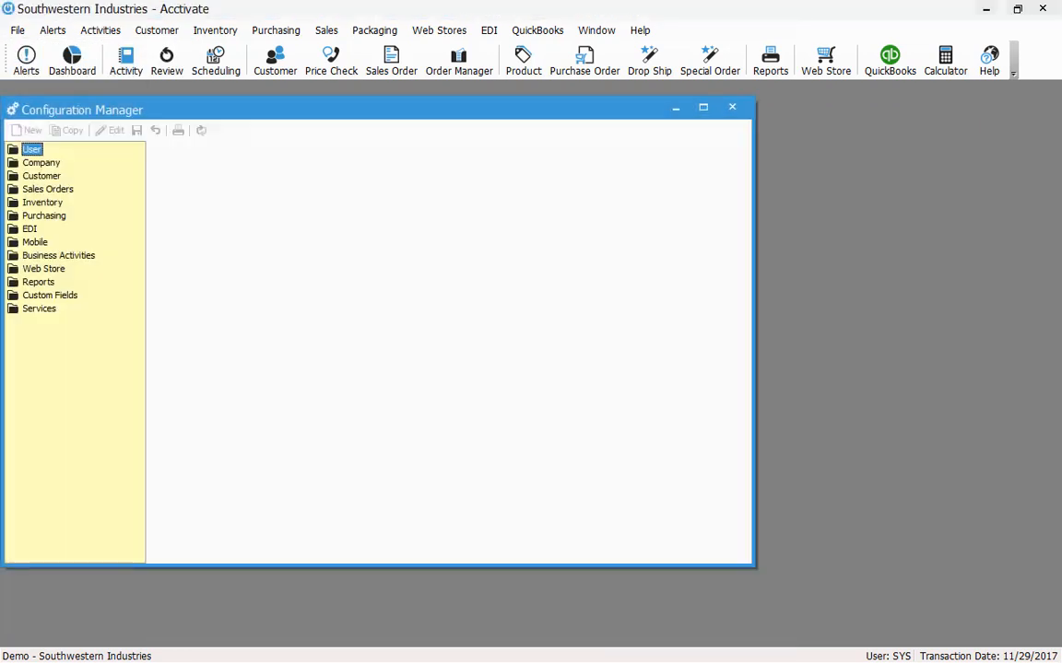
drag(158, 109, 249, 111)
double_click(129, 154)
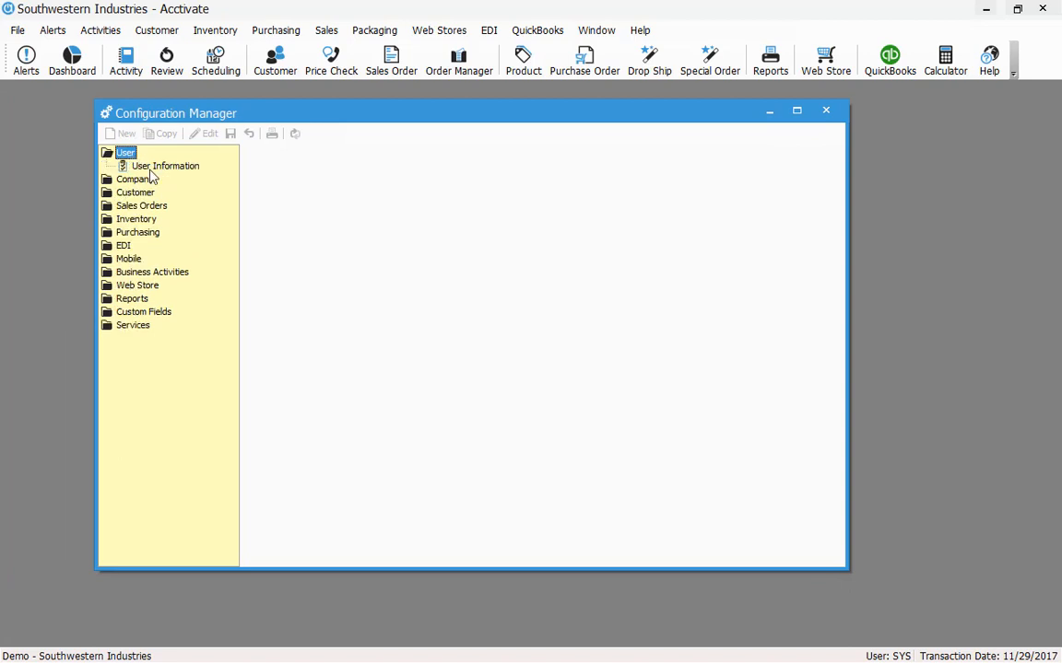
click(143, 167)
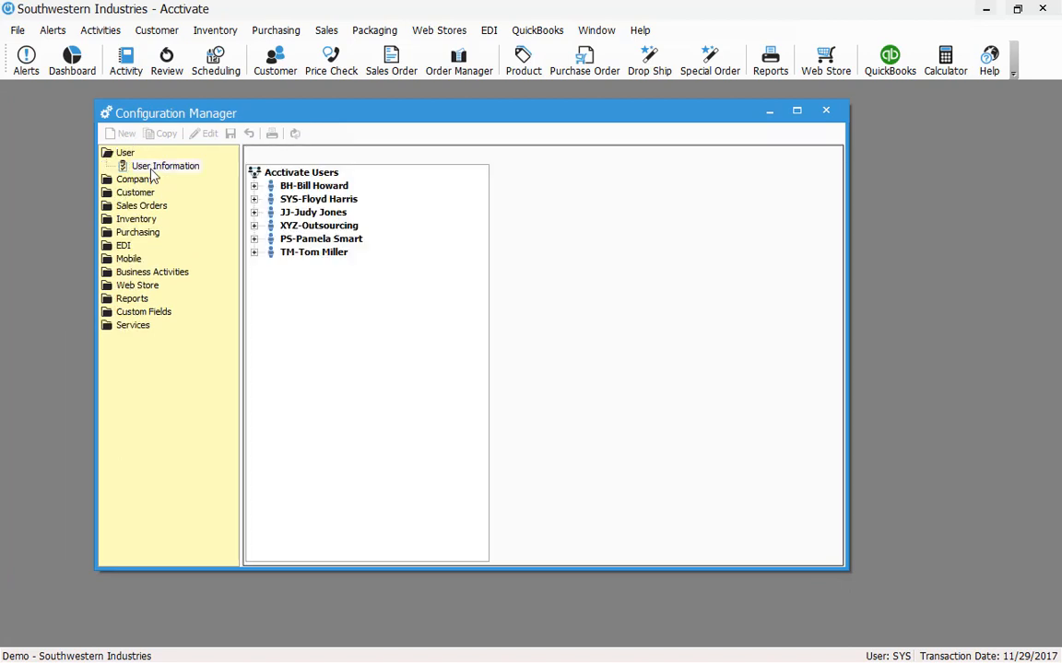
Examine the SYS user's customer permissions for maintaining account information and ship-to addresses.
click(254, 199)
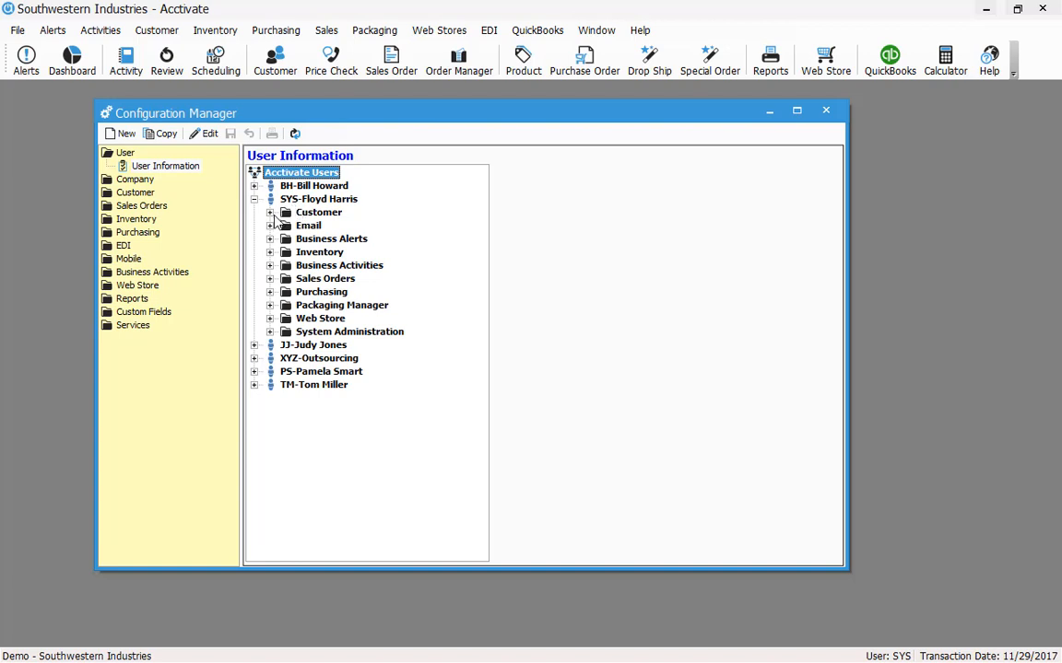
click(271, 212)
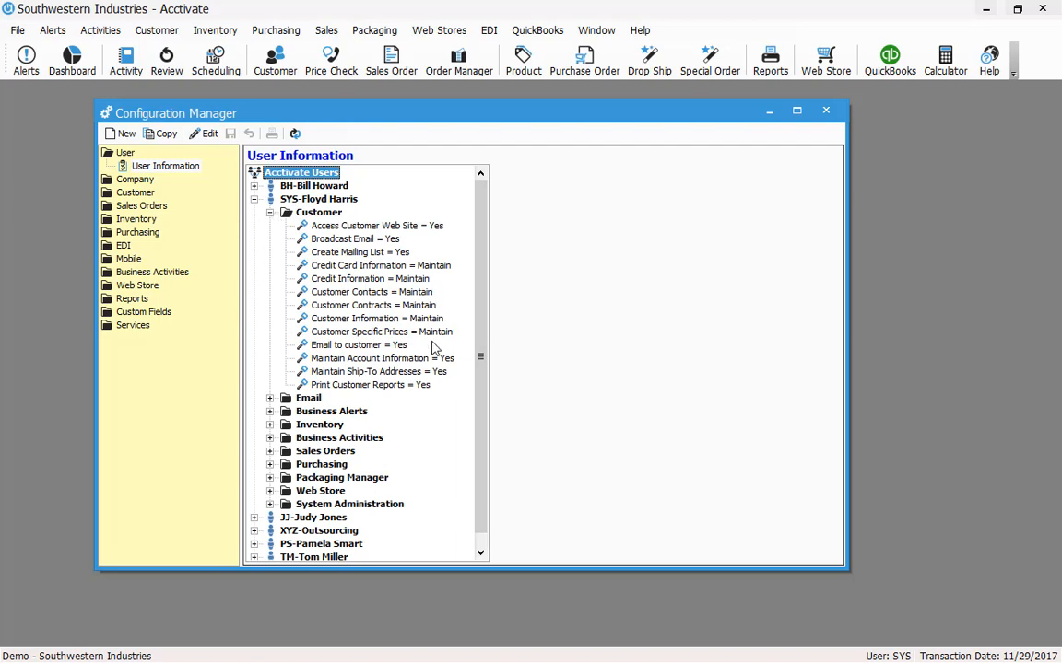
click(373, 374)
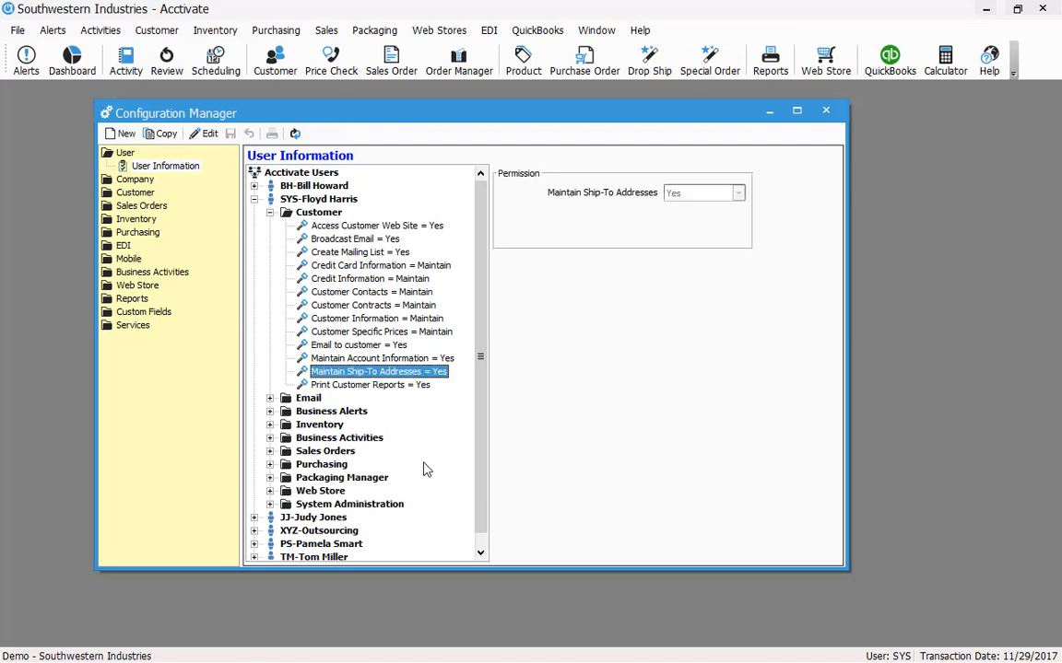
click(346, 359)
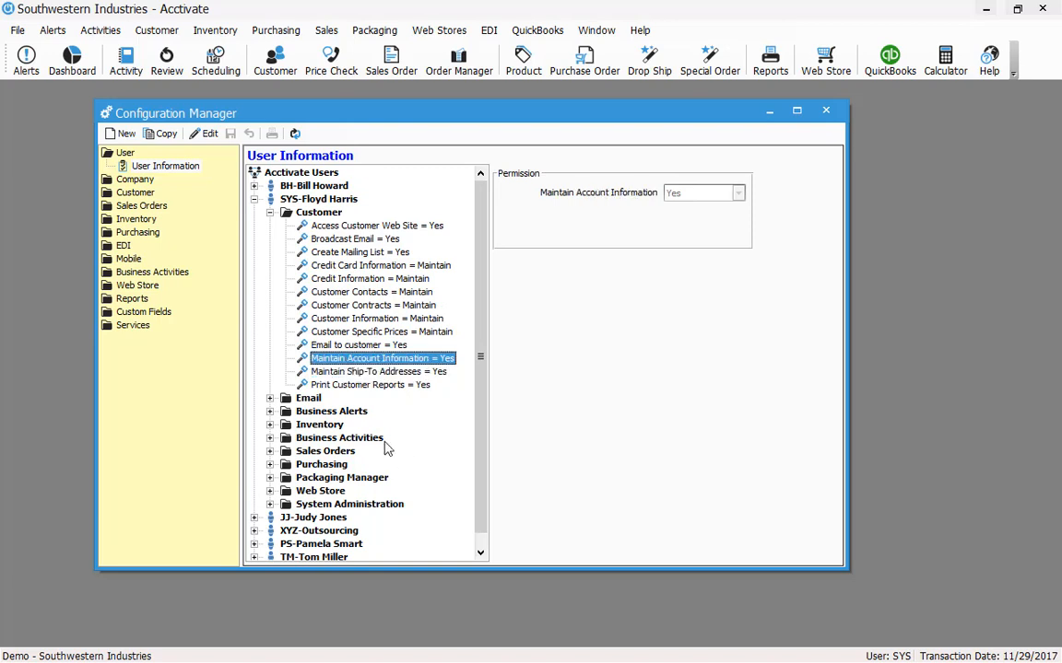
click(319, 372)
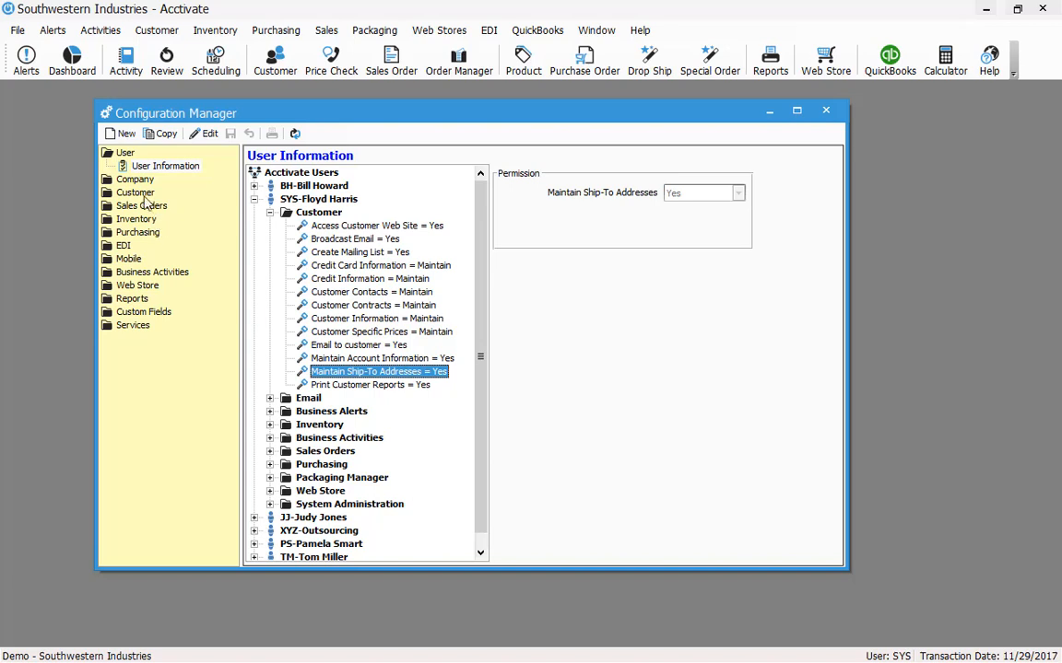
Open the Texas Supply, Dallas branch record in the customer configuration for editing and examine its full AR GL account.
click(136, 192)
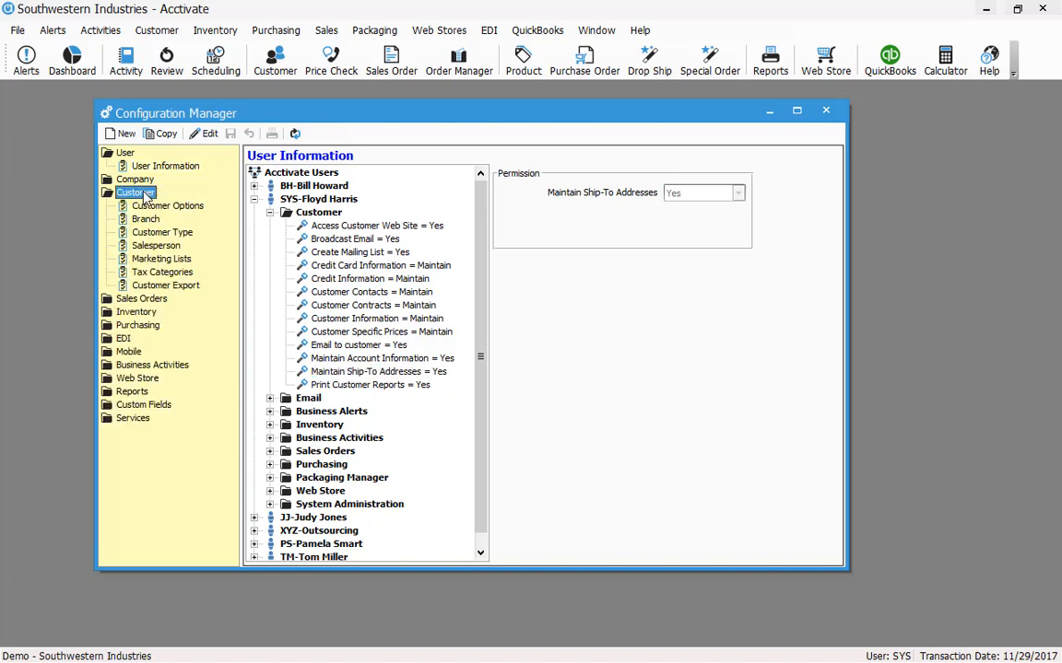
click(146, 220)
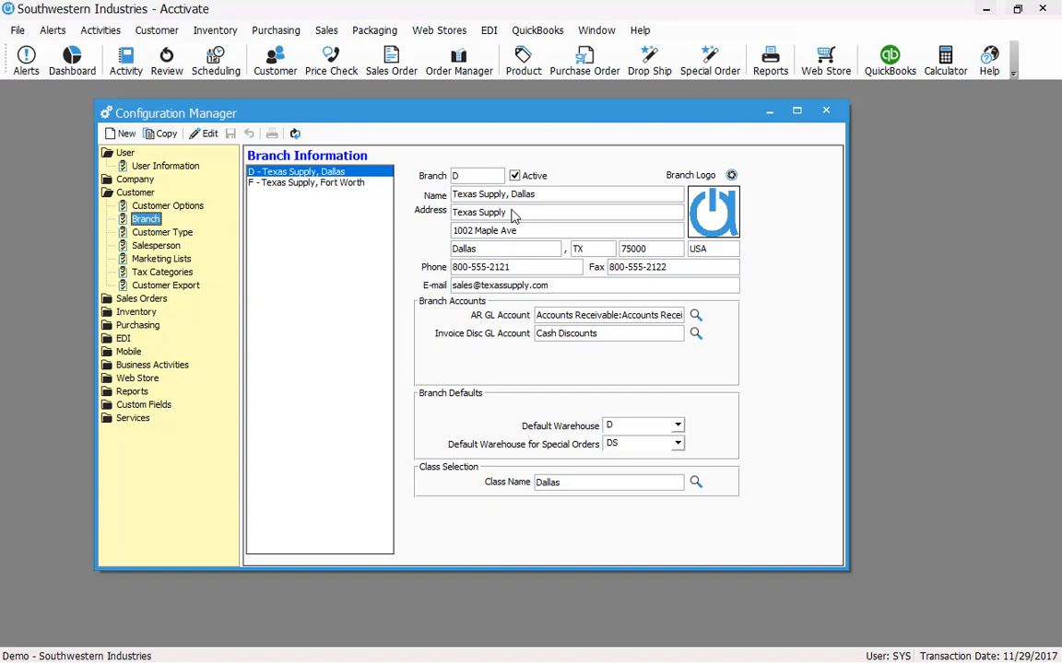
click(558, 316)
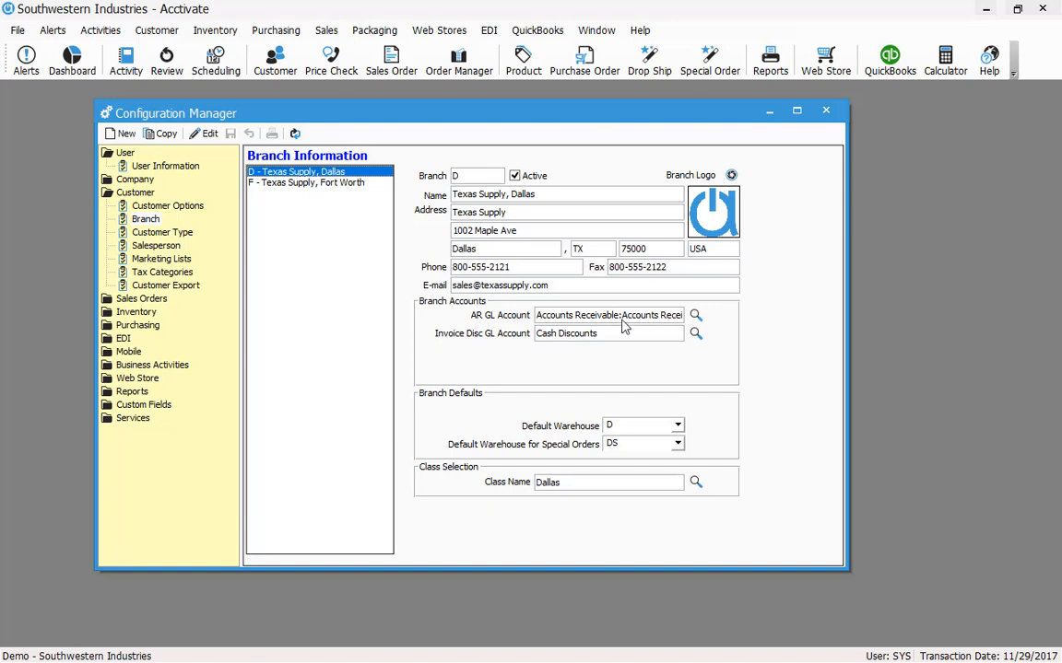
click(209, 135)
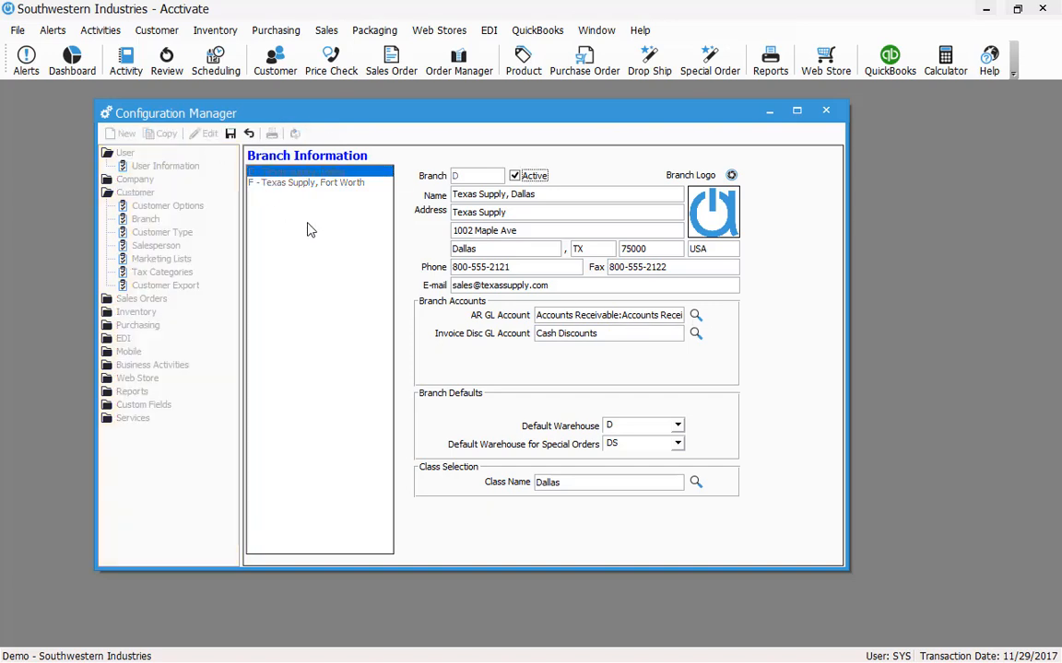
drag(540, 315, 732, 316)
click(651, 315)
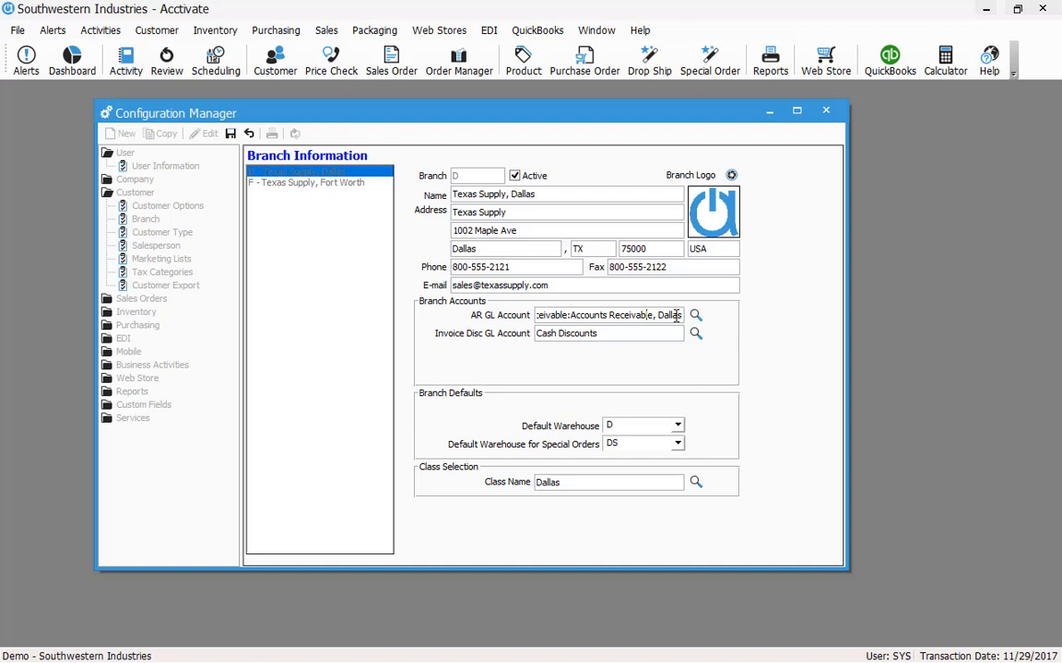
Review the class choices for the Dallas branch without selecting one, then save the branch record and close Configuration Manager.
click(638, 335)
drag(565, 484, 510, 489)
click(696, 482)
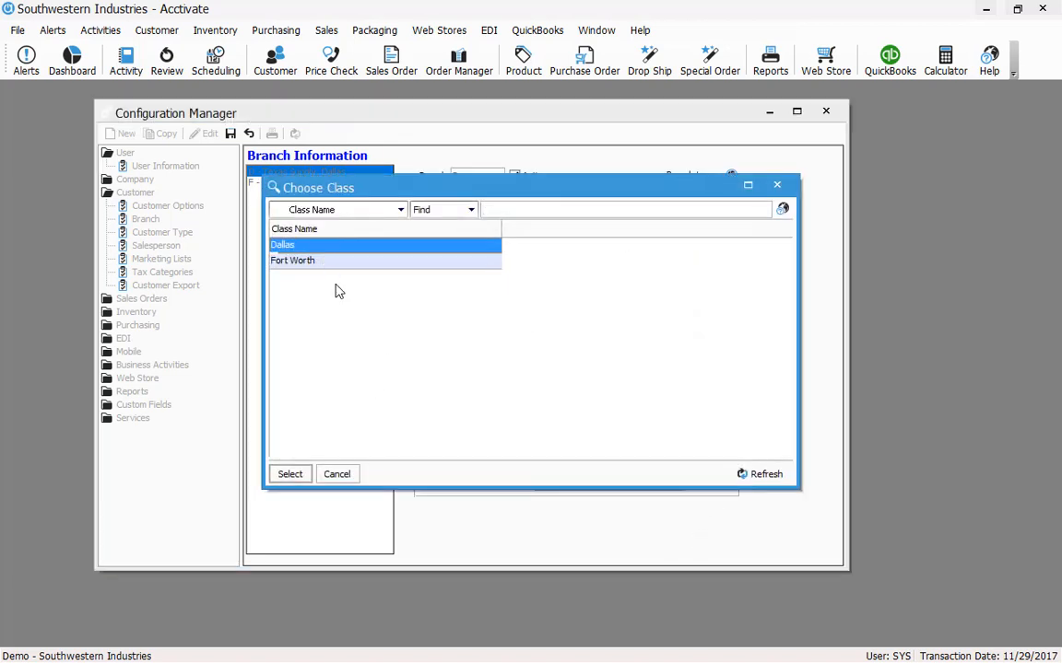
click(343, 475)
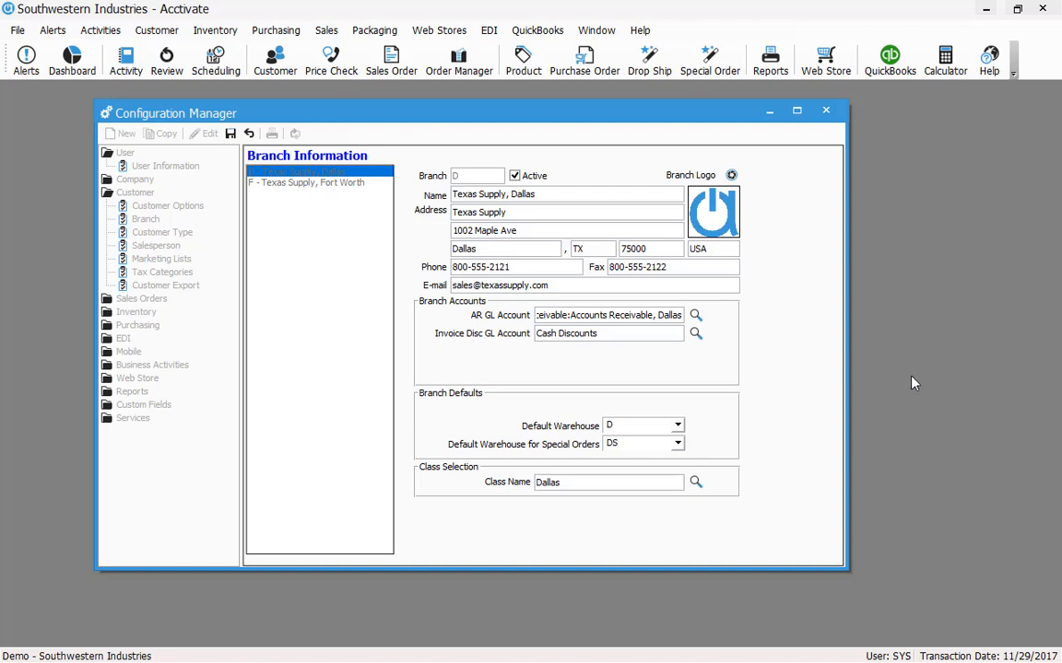
click(231, 133)
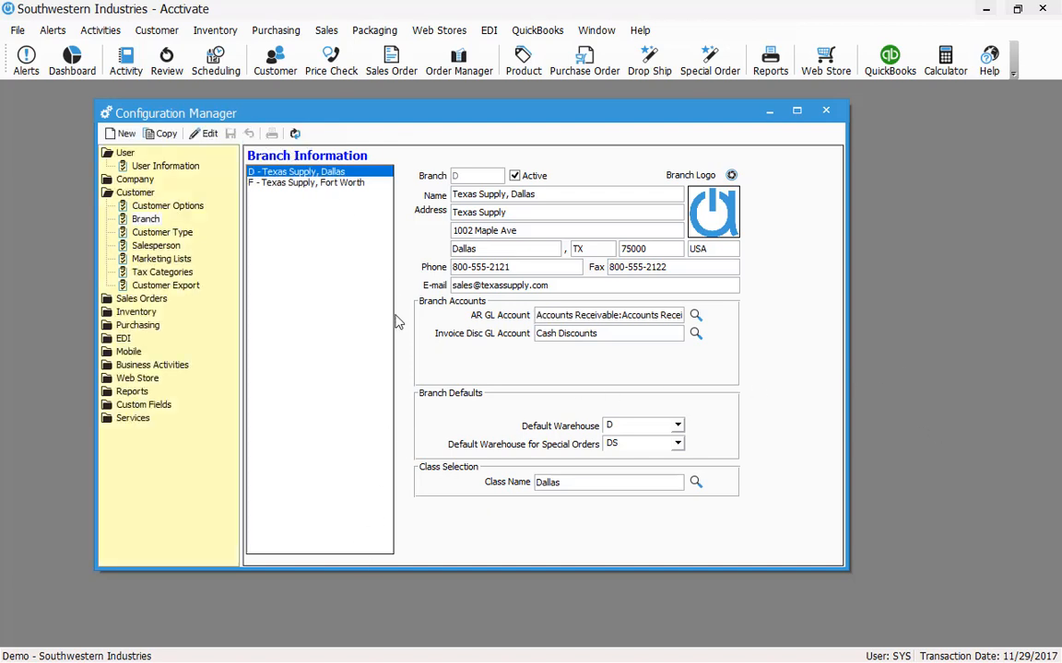
click(827, 109)
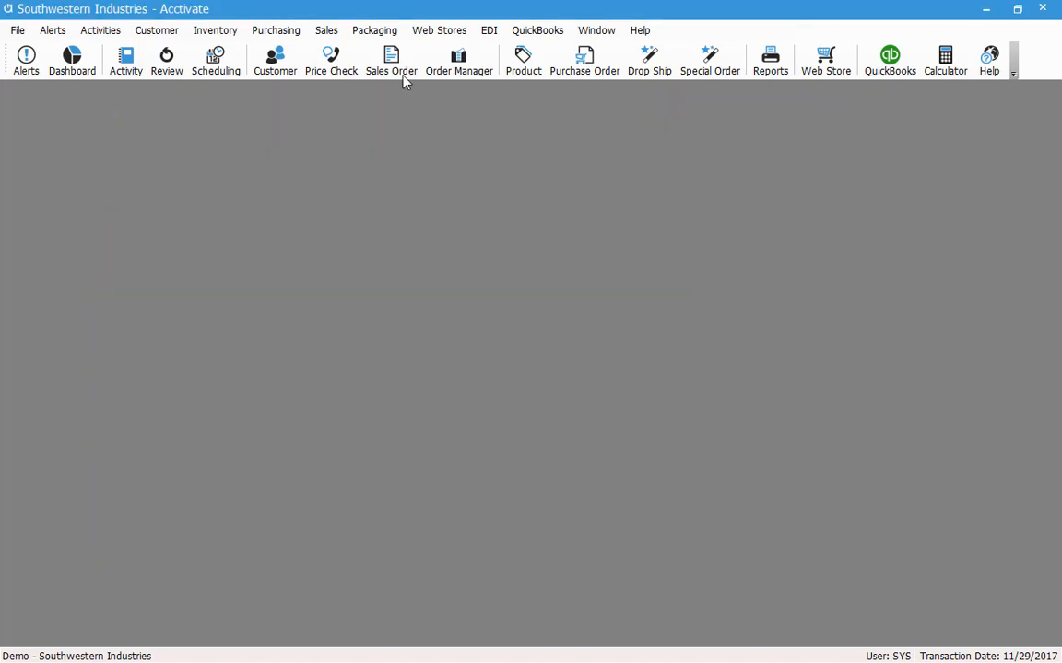
Look up the customer job ABC:123 and open its record to review the job and parent customer names.
click(275, 60)
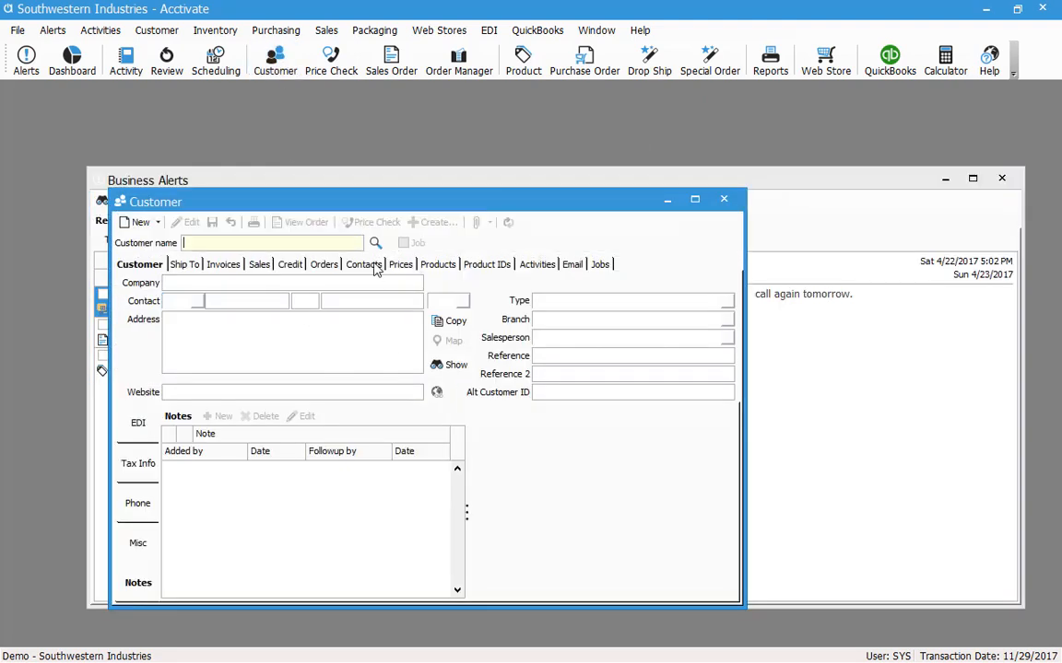
click(375, 243)
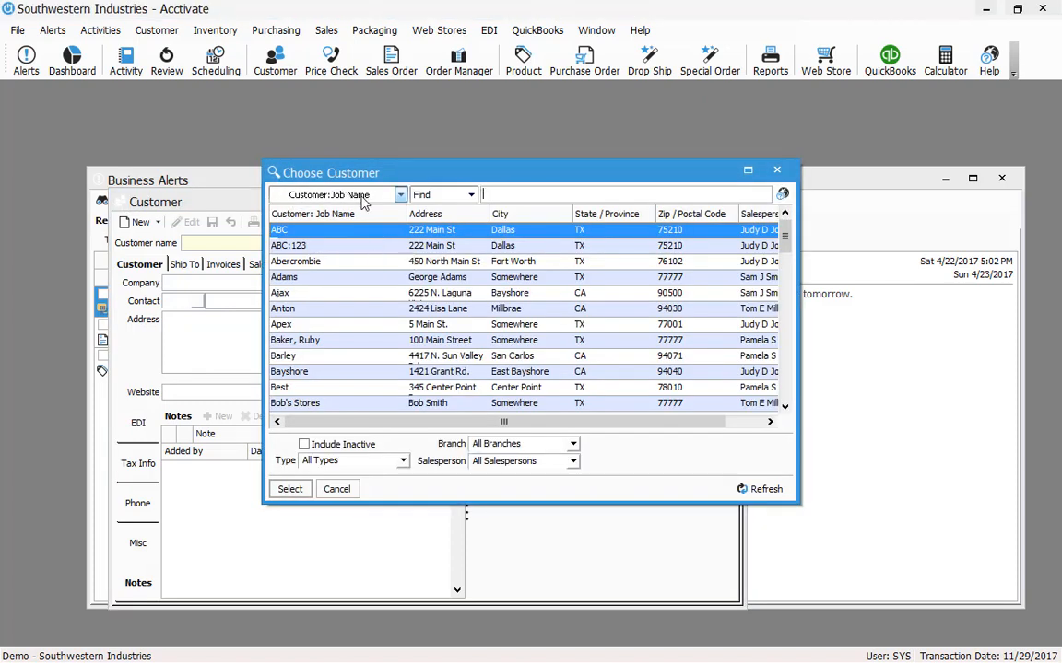
click(312, 243)
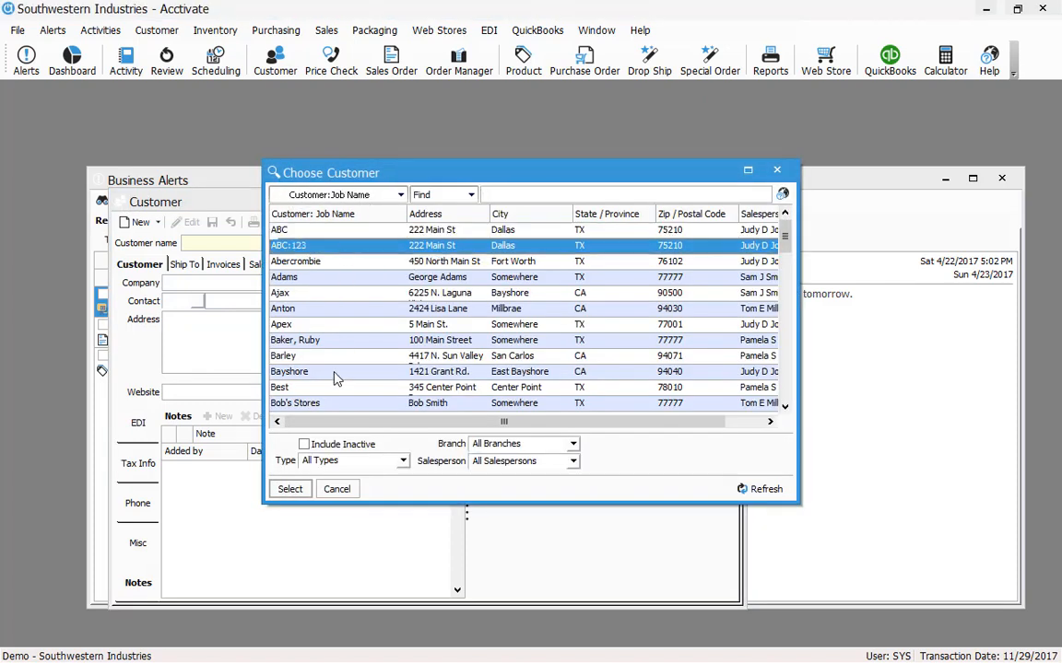
double_click(327, 245)
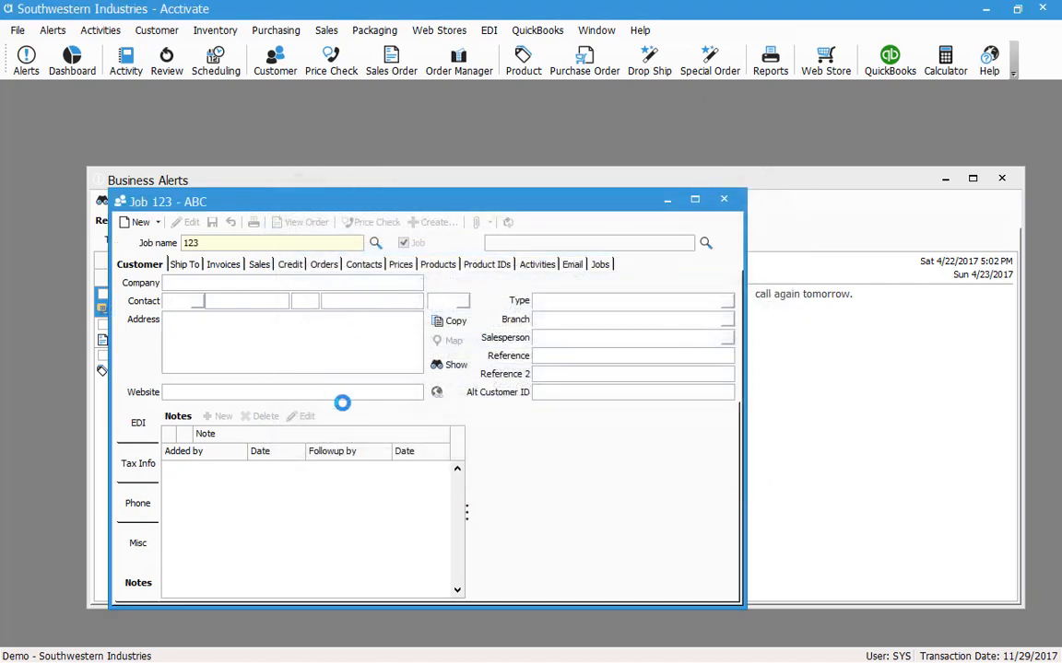
drag(222, 244, 169, 247)
click(222, 243)
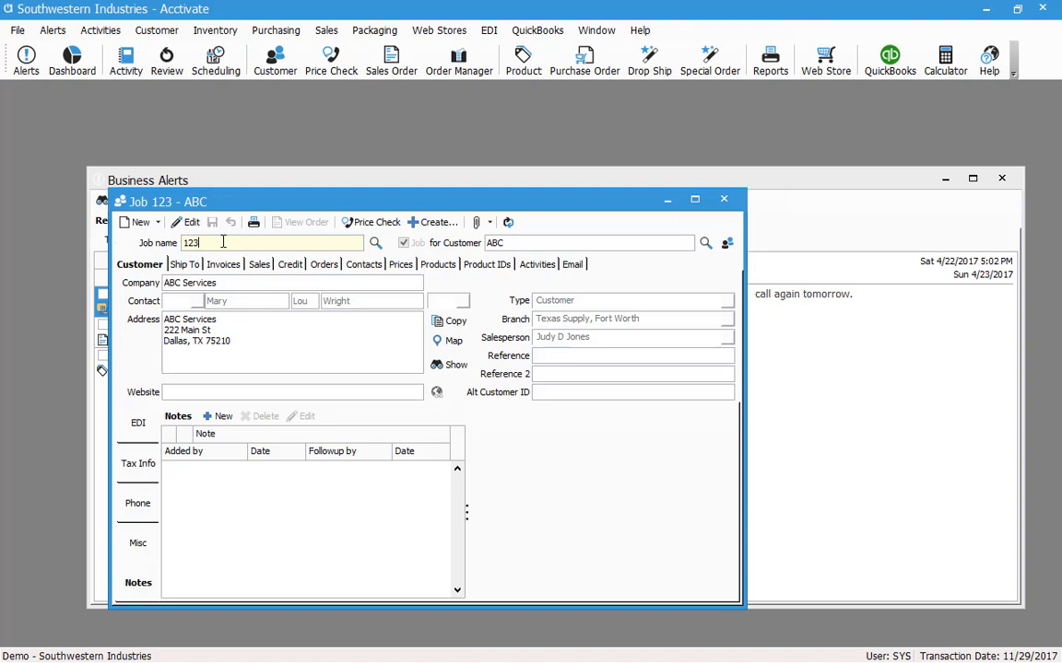
double_click(526, 241)
Put job 123 into editing, review the available branch choices, and save the record.
click(185, 222)
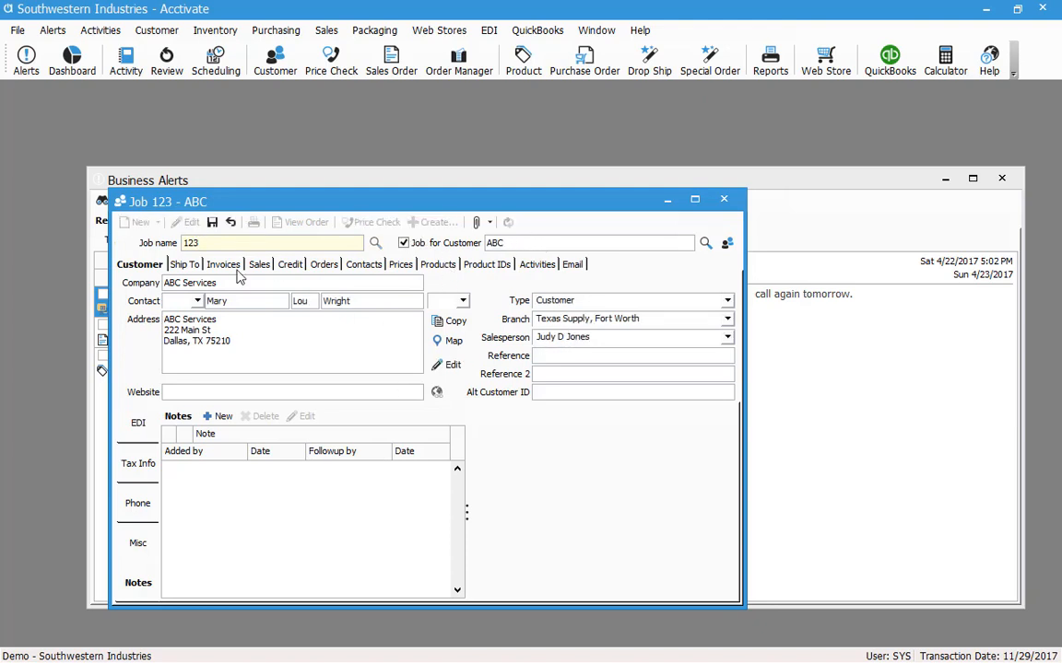
click(727, 319)
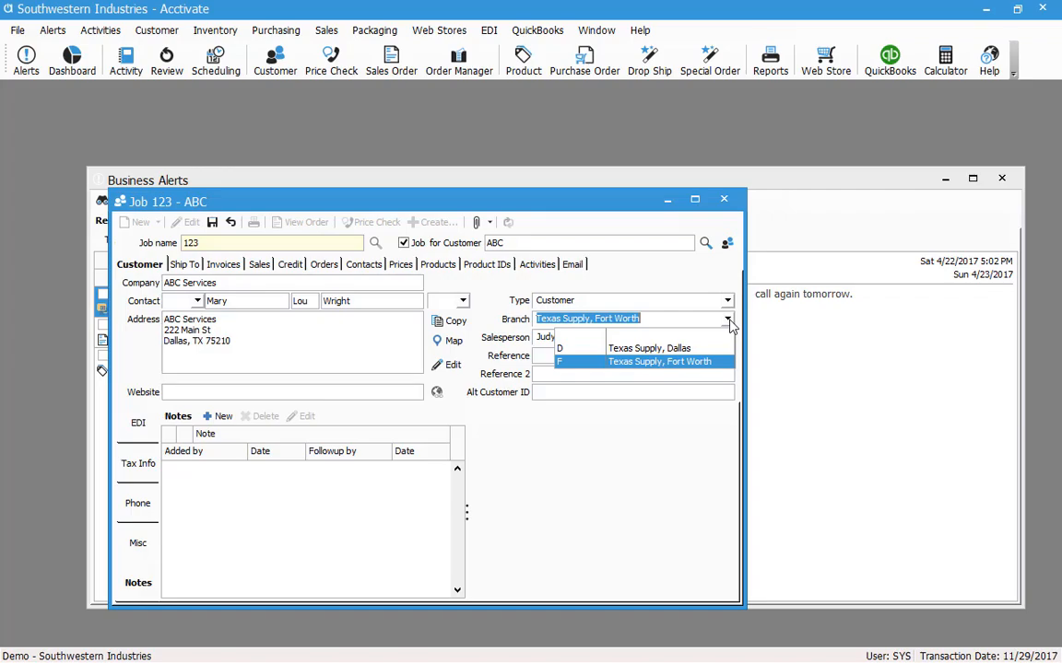
click(729, 323)
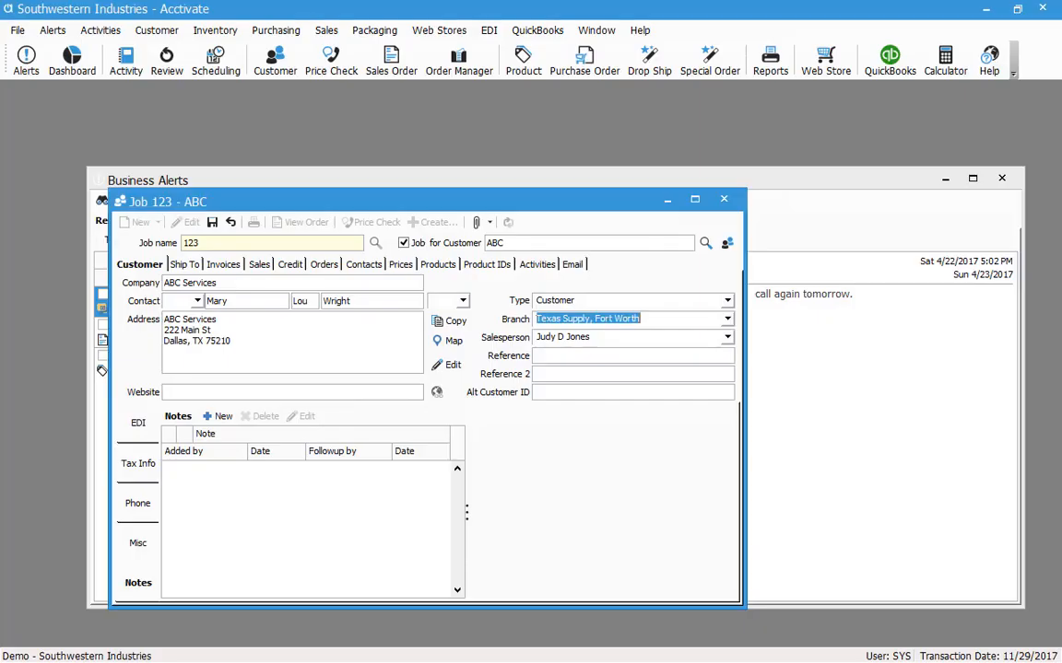
click(212, 222)
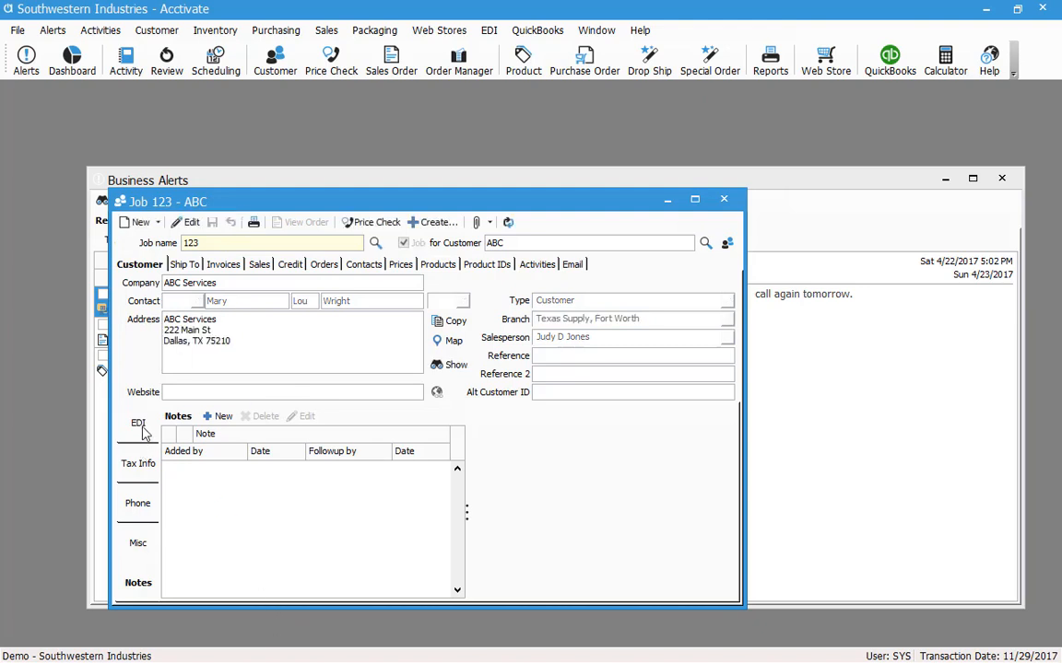
Show the phone and email details and switch from job 123 to the parent customer ABC.
click(137, 503)
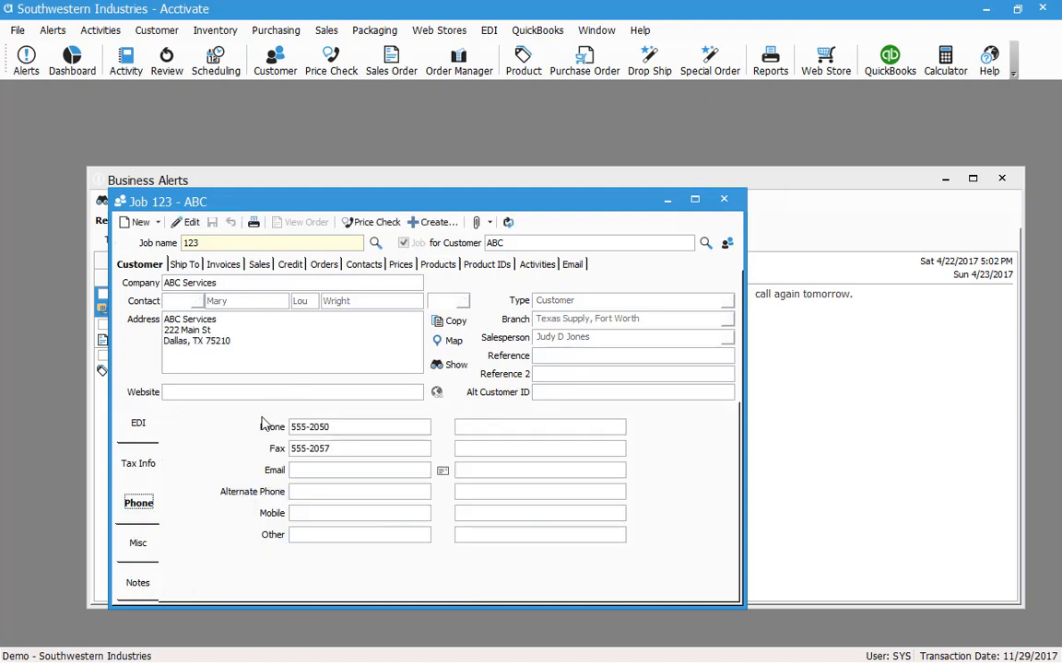
click(359, 470)
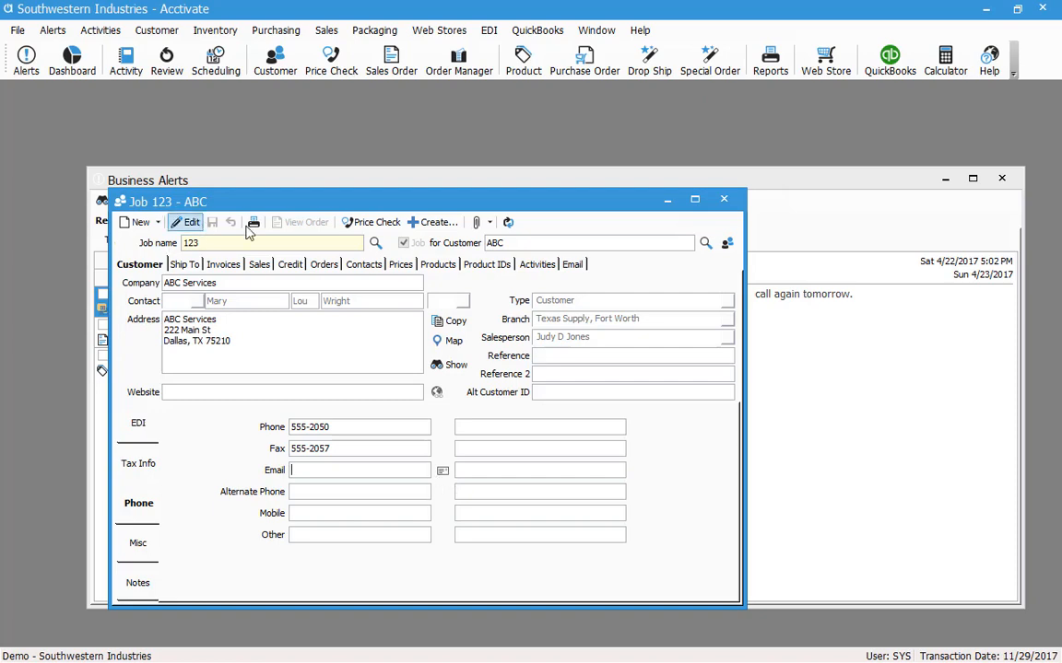
click(376, 245)
key(Return)
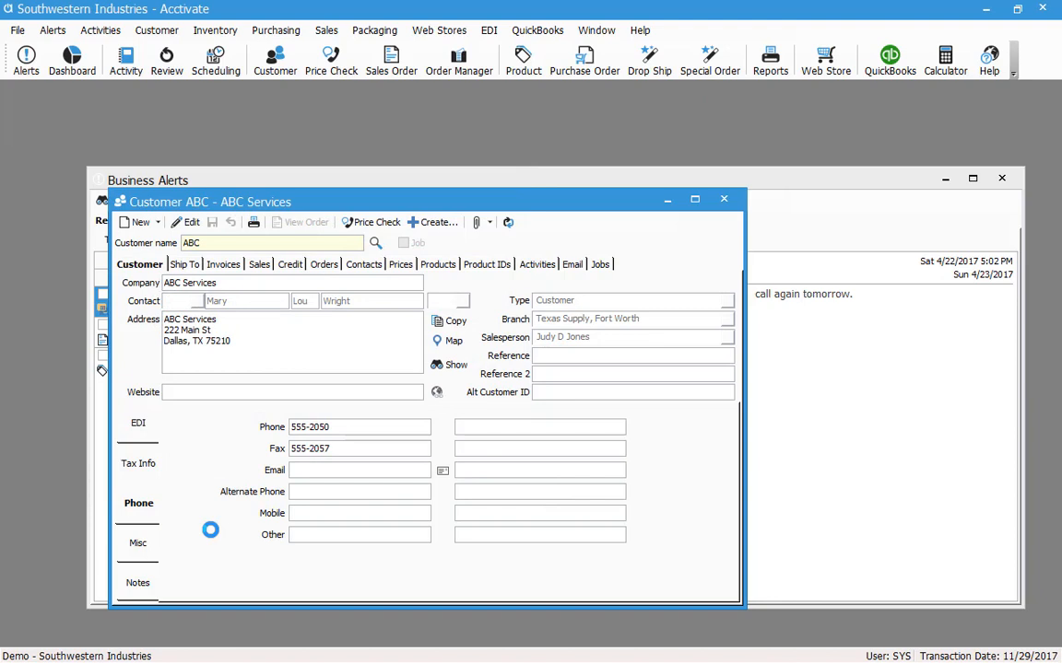
Edit customer ABC, enter the customer's email address, and save the record.
click(180, 221)
click(316, 470)
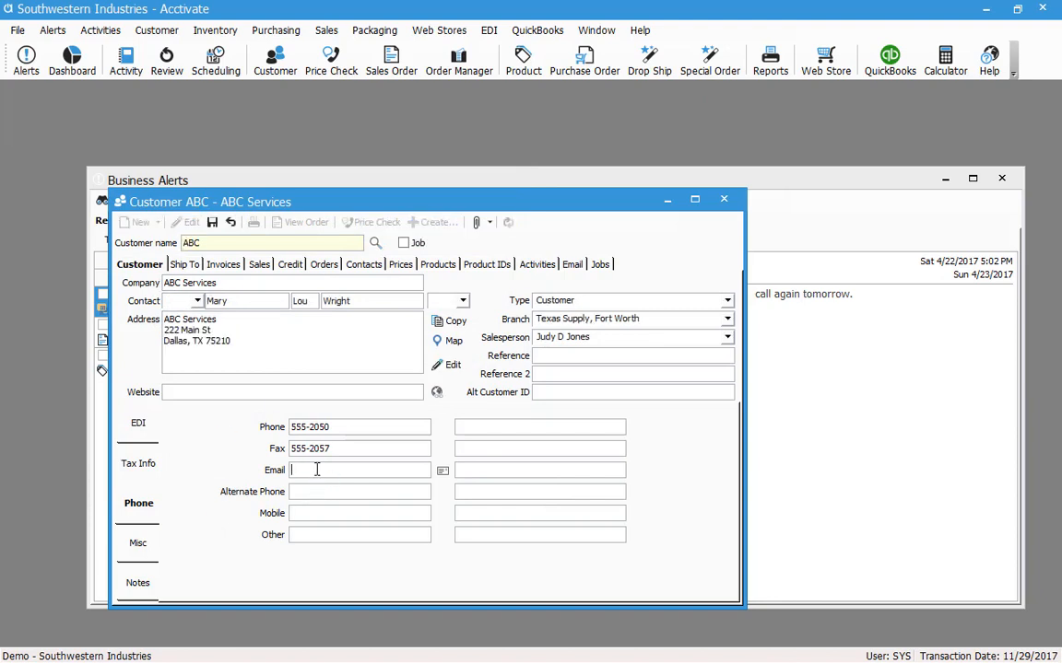
text(bob@example.com)
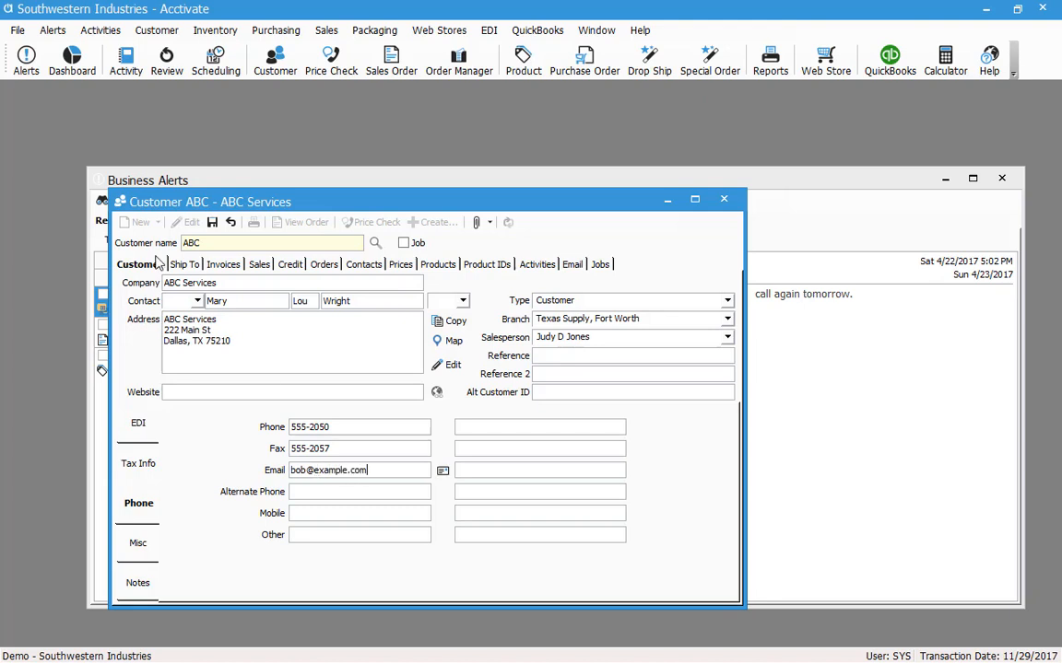
click(212, 222)
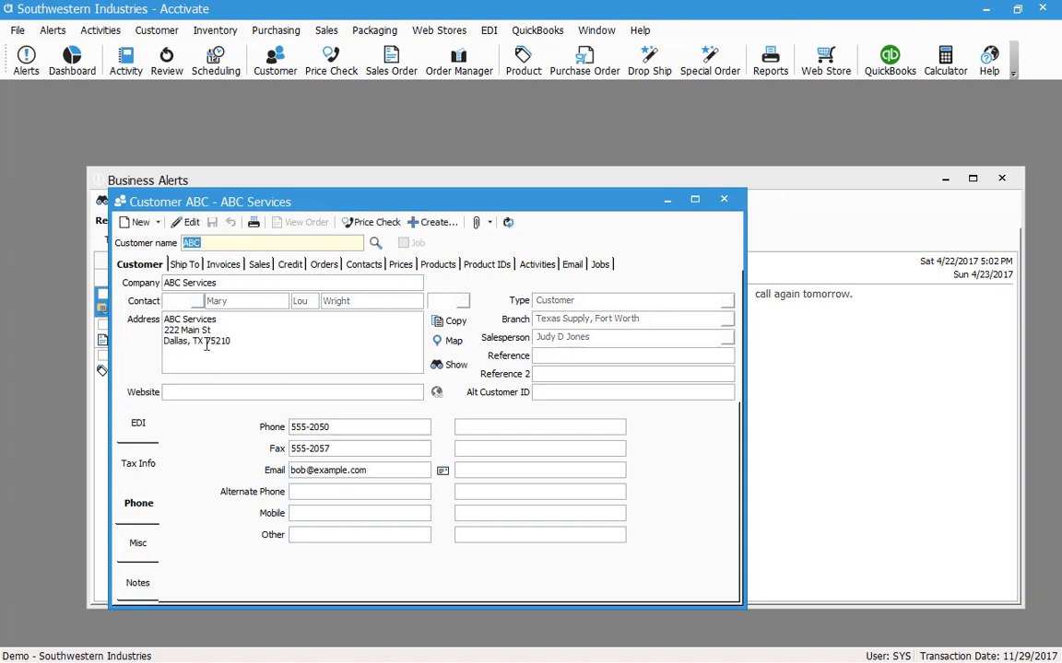
Compose an email to customer ABC with the subject "Hey Stranger" and the body "Hello!!", save it unsent, and close it.
click(443, 471)
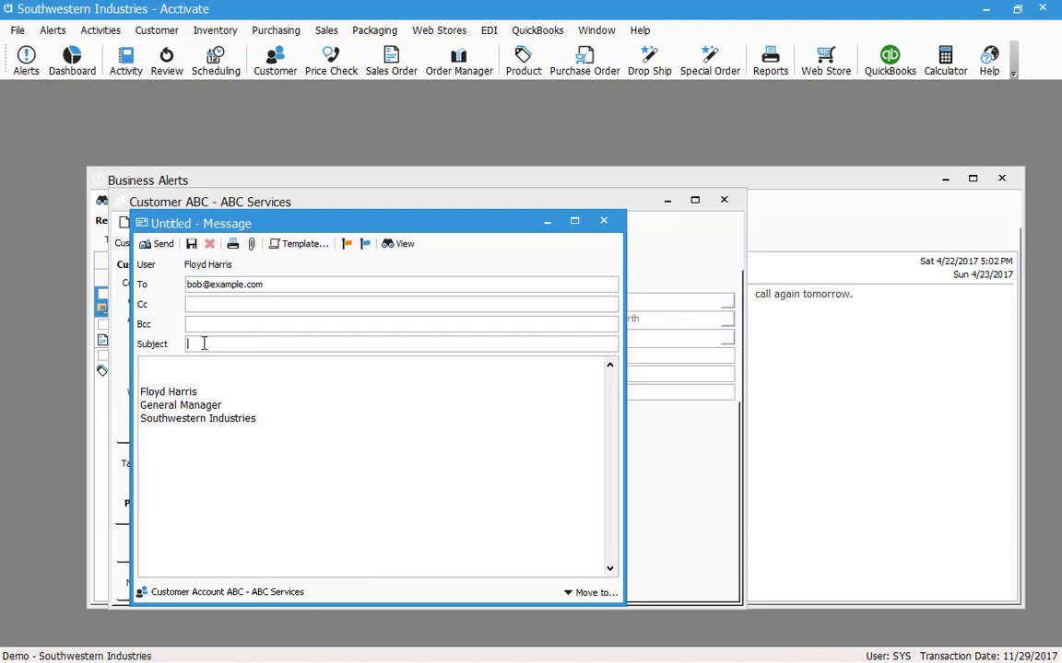
text(He)
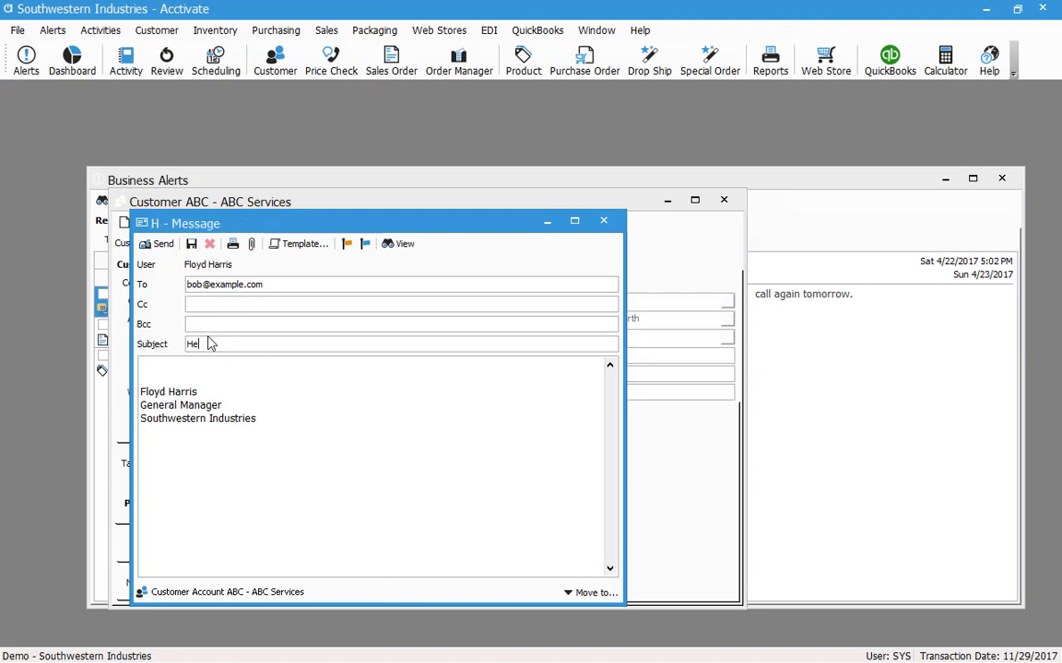
text(y Stranger)
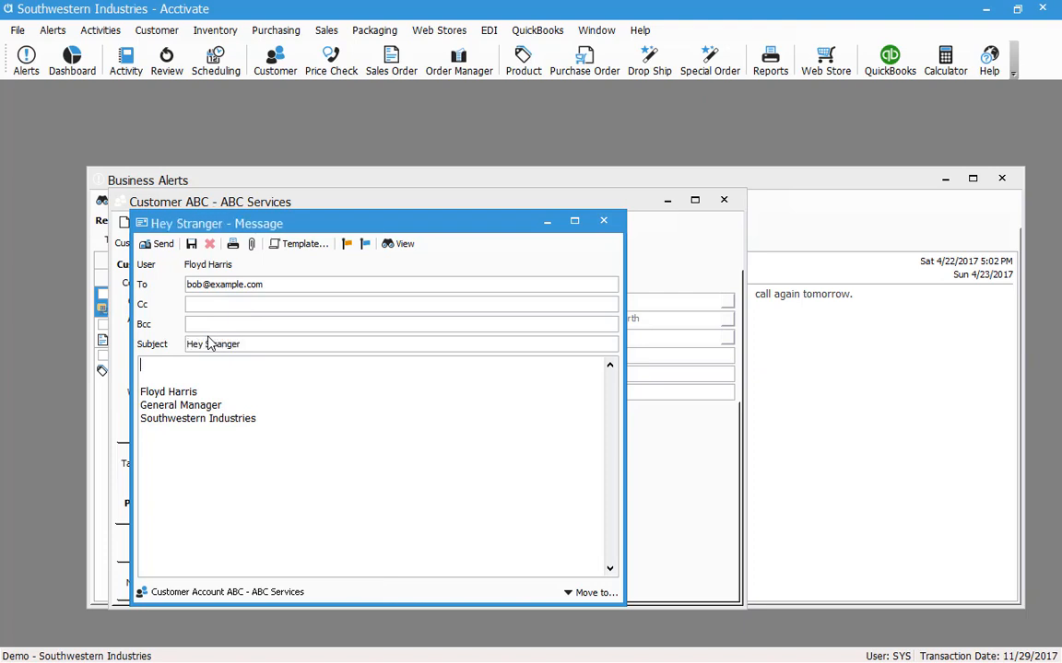
text(llo!!)
click(191, 243)
click(603, 221)
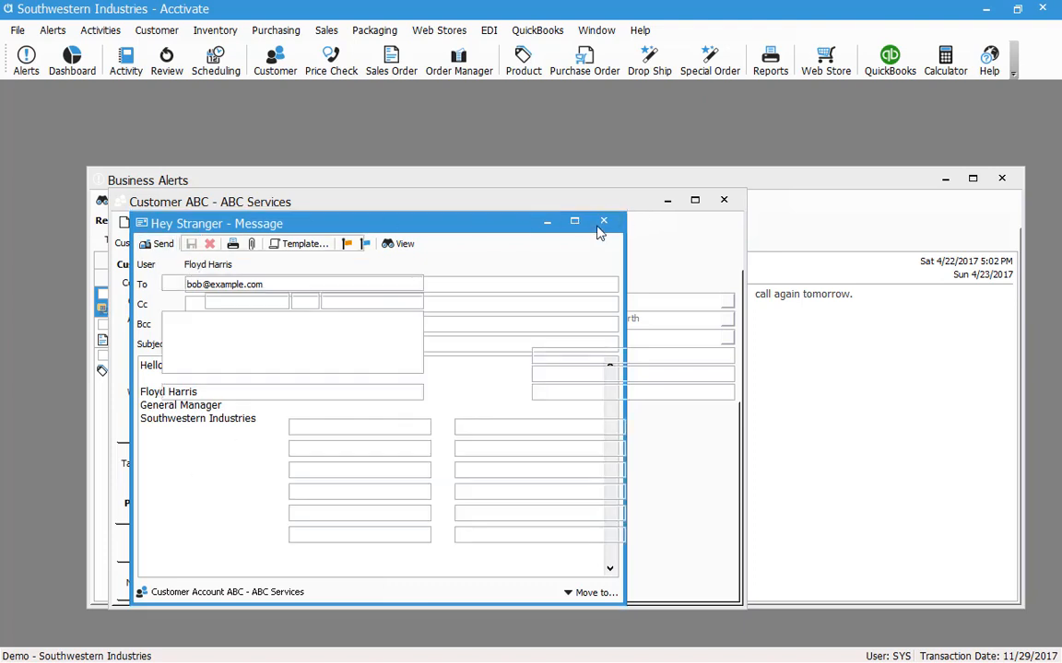
Review customer ABC's saved email message and the monthly sales history.
click(573, 266)
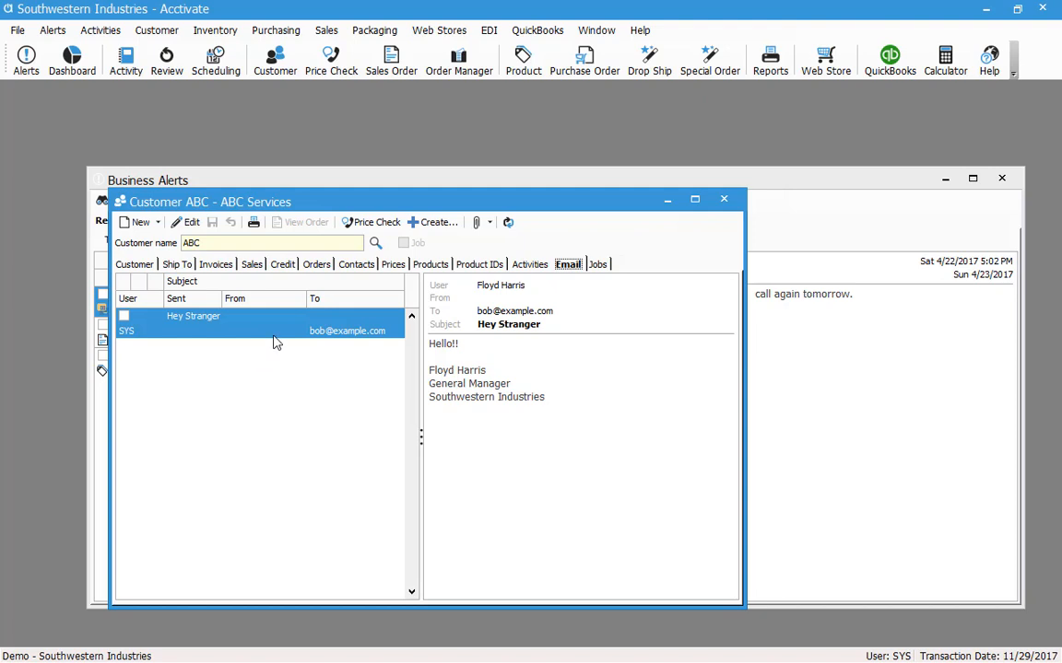
click(254, 265)
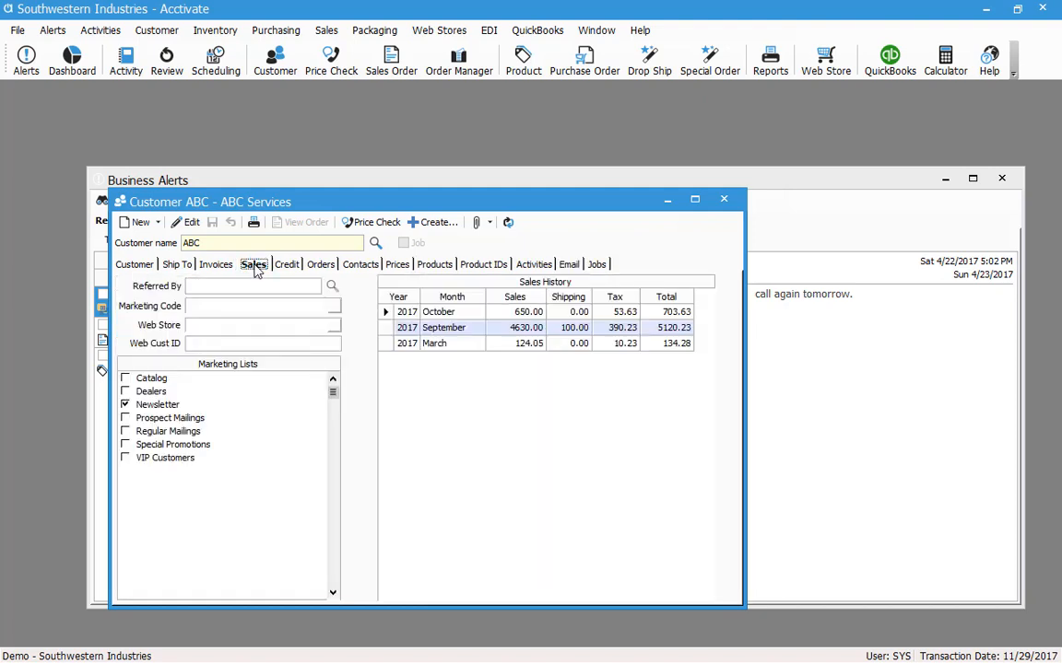
Open ABC's red knit shirt sales order dated 9/27/2017, enter the contact's email address, and save the order.
click(319, 264)
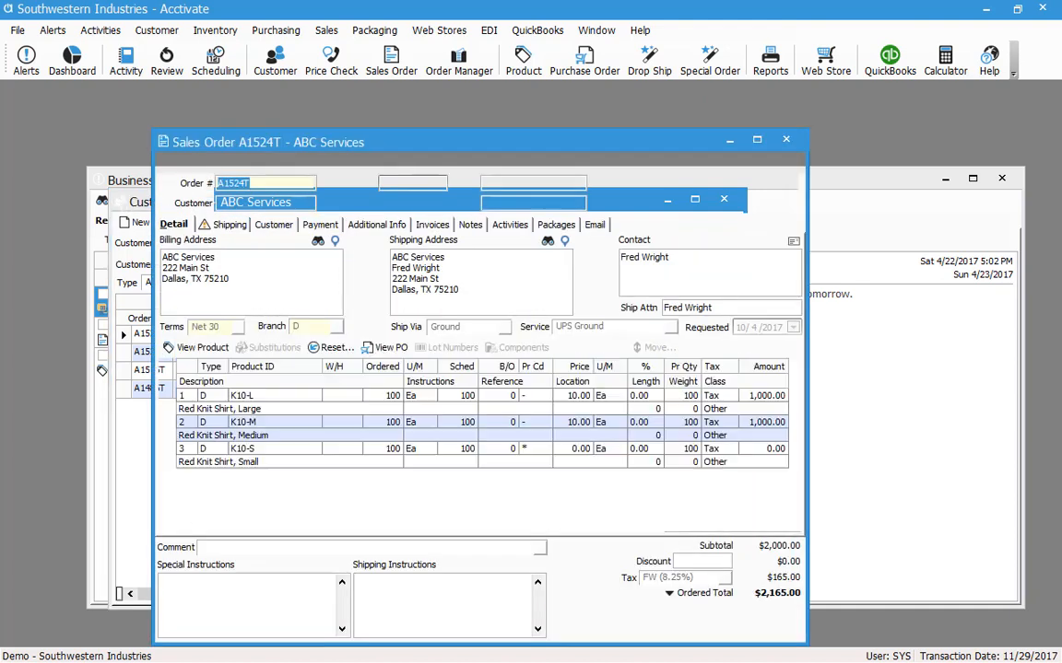
click(280, 163)
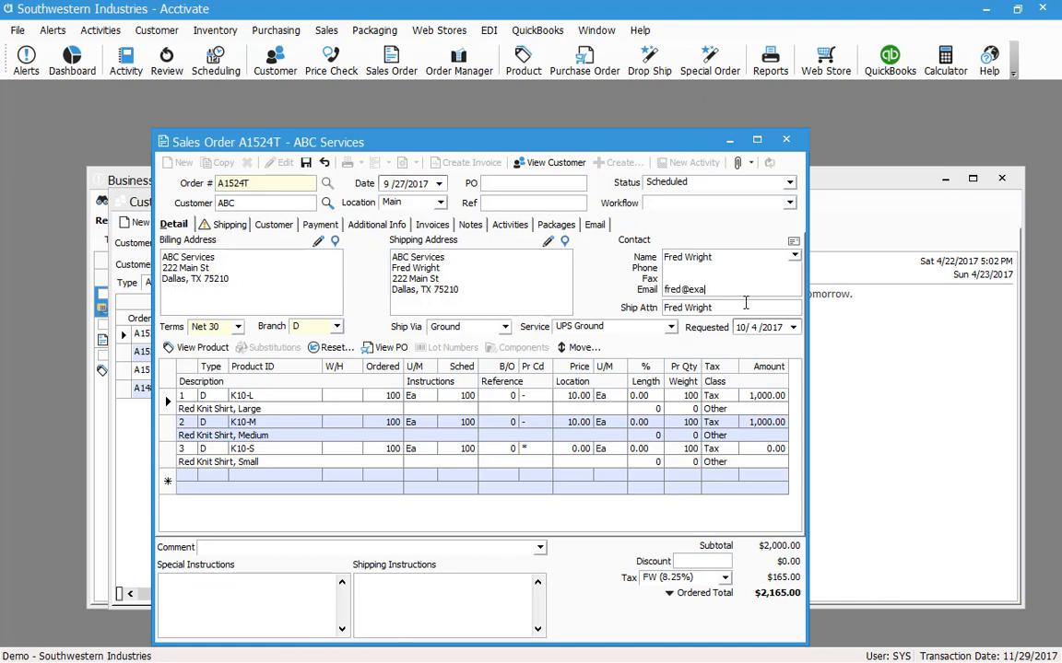
text(mple.com)
click(308, 163)
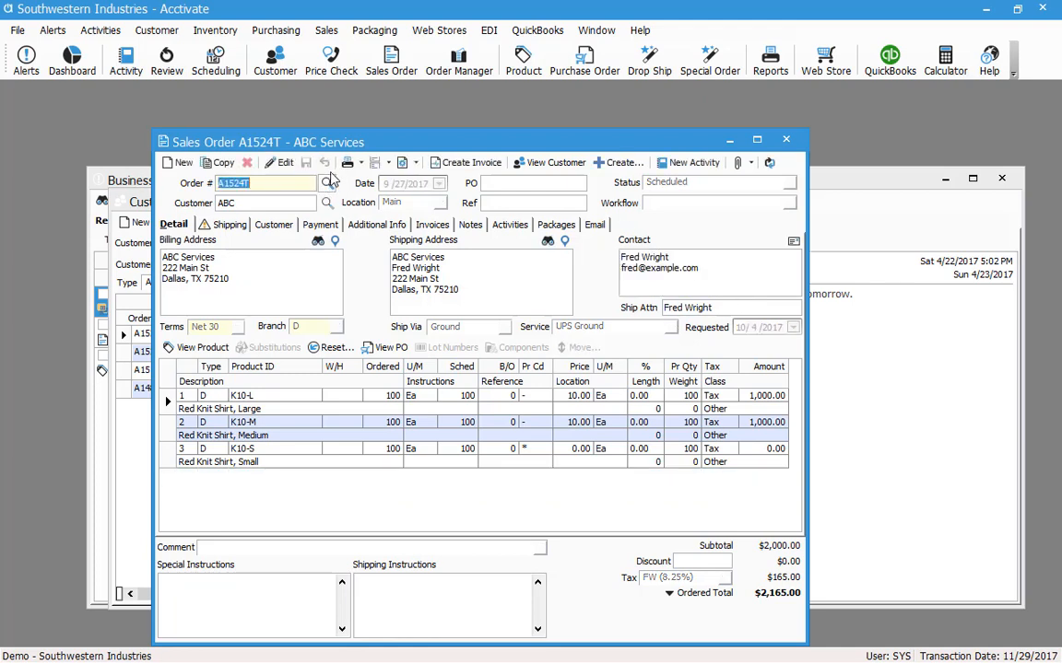
Create an email of ABC's sales order with the order PDF attached and the subject "Order Attached".
click(363, 163)
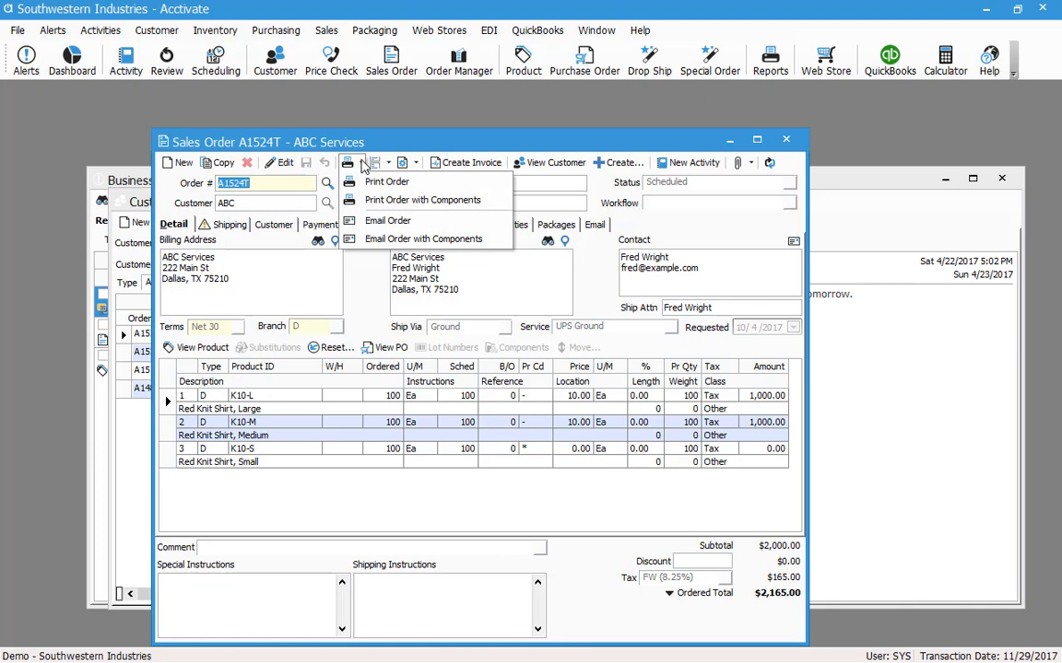
click(381, 220)
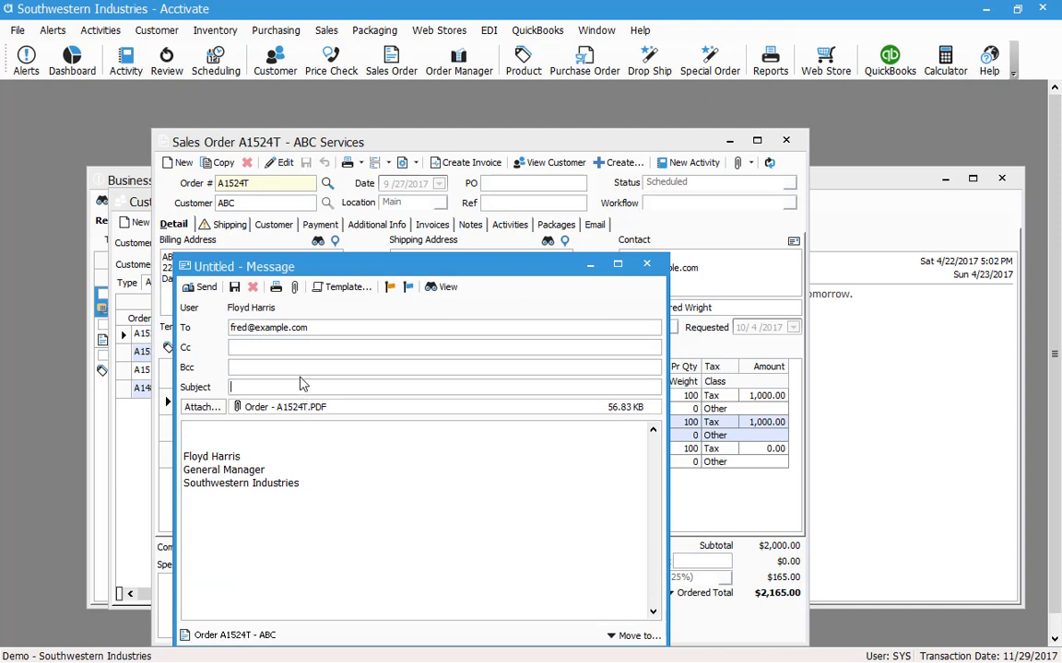
click(301, 384)
text(Order Atta)
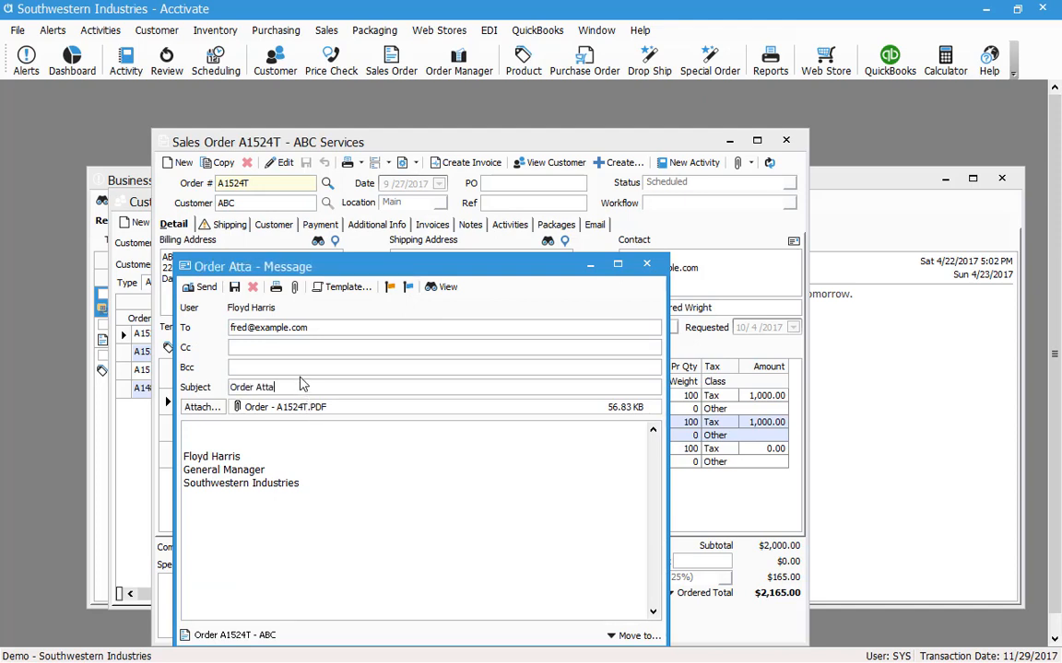
text(ched)
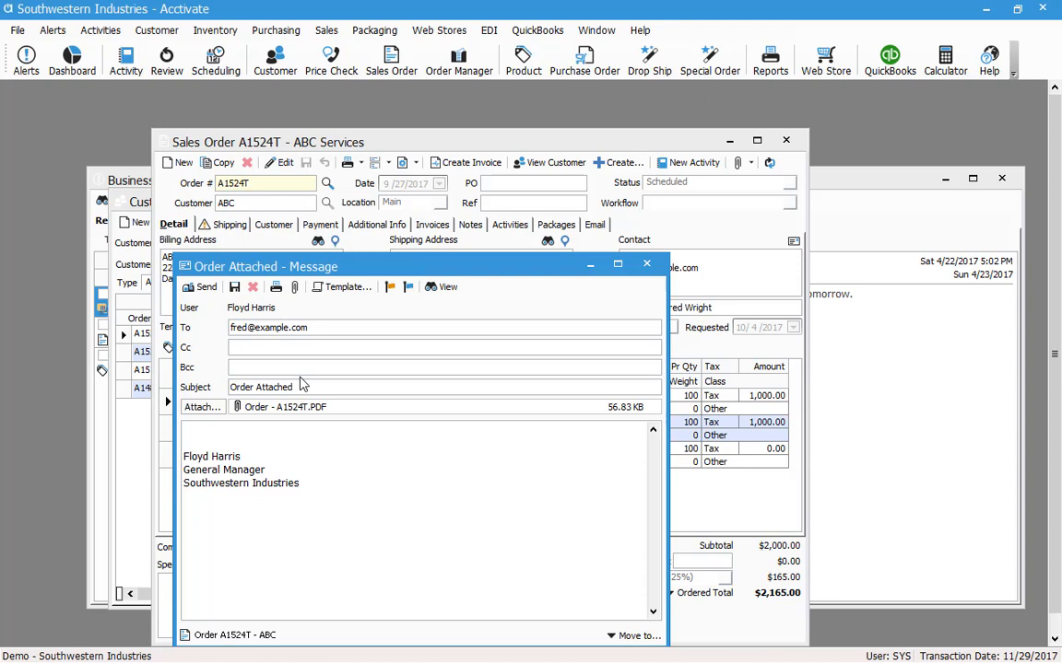
Write "Check out the attached order. It will be on its way shortly!" above the signature, save the message unsent, and close it.
click(196, 434)
text(Check out the atta)
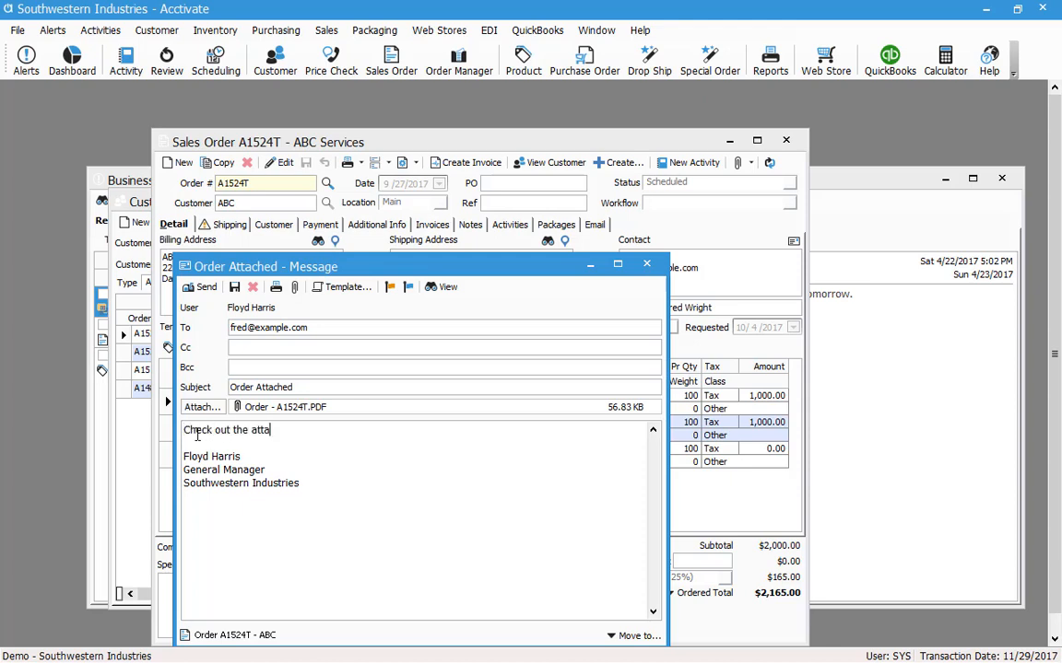
text(ched order. It will be on it)
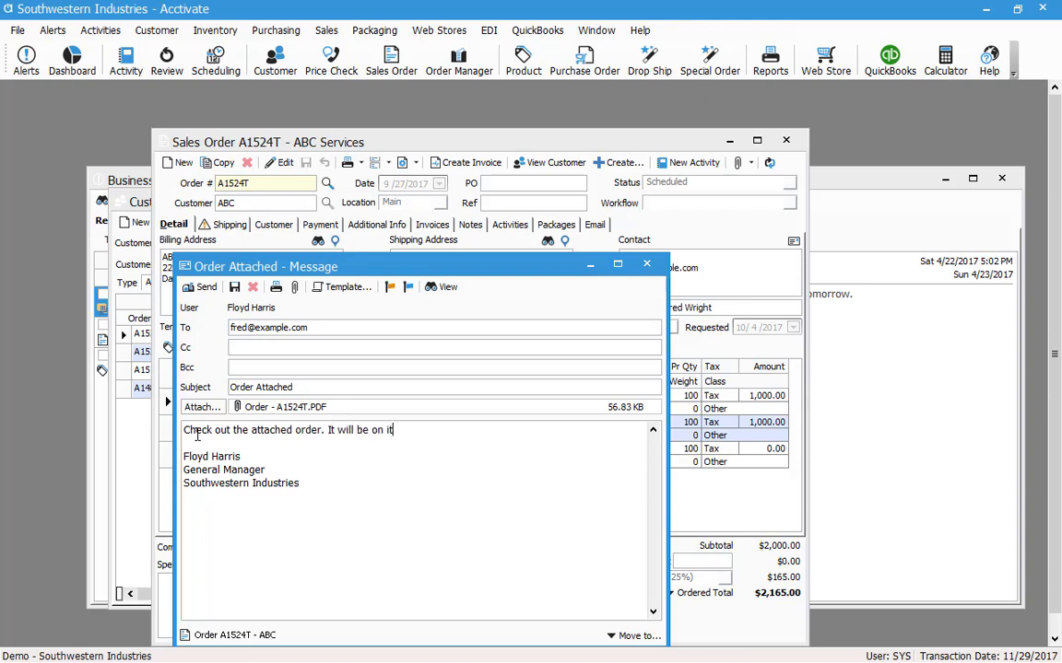
text(s way shortly!)
click(235, 288)
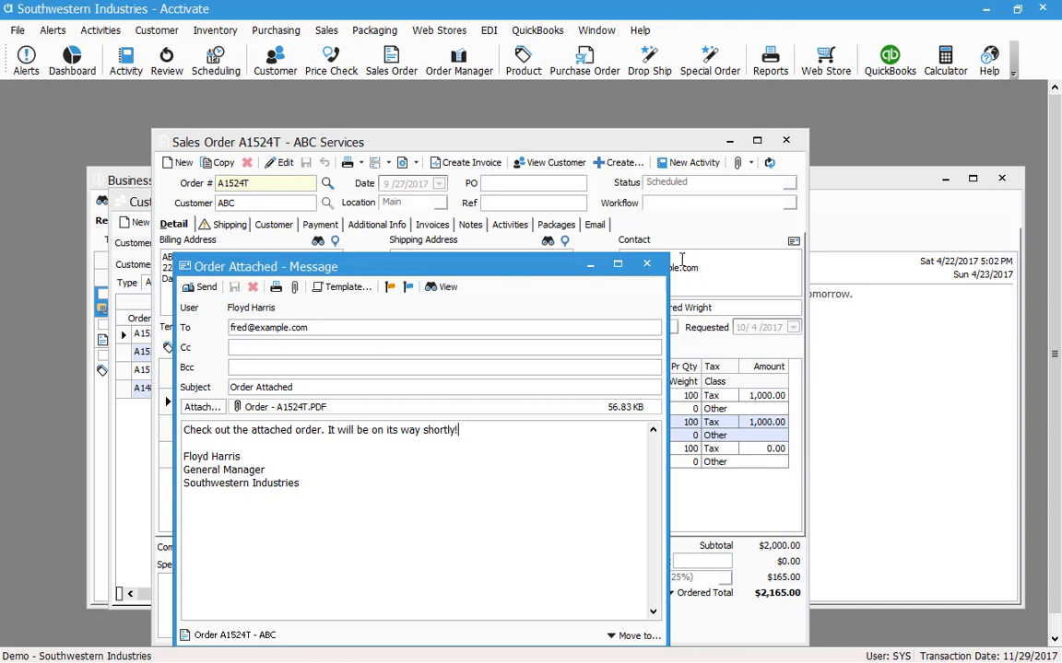
click(649, 266)
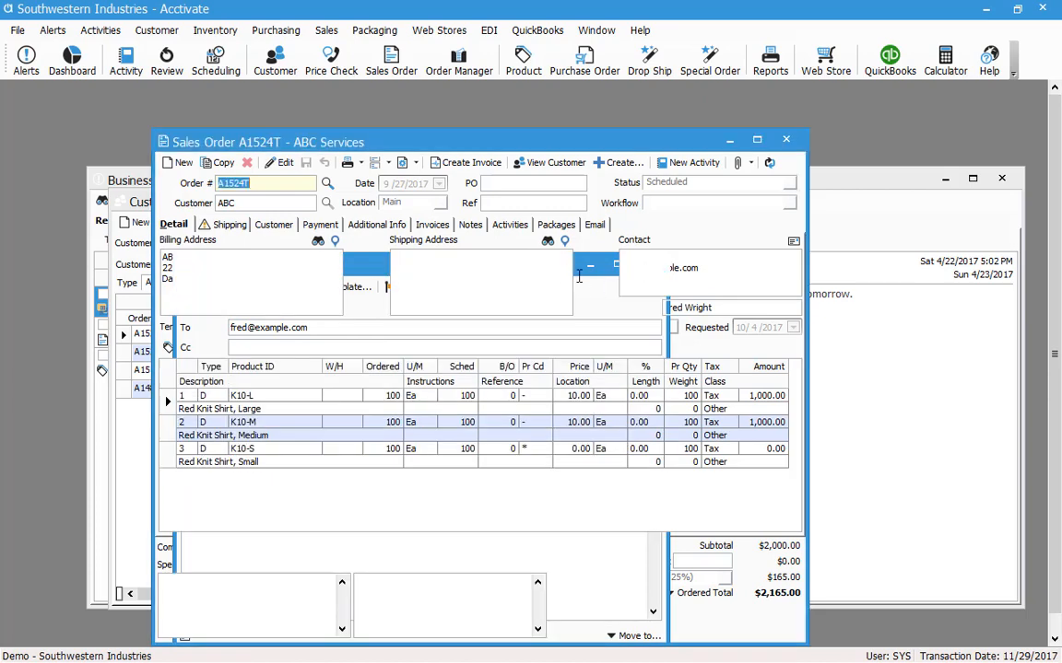
Review the sales order's saved email message and its notes, and close the order.
click(594, 225)
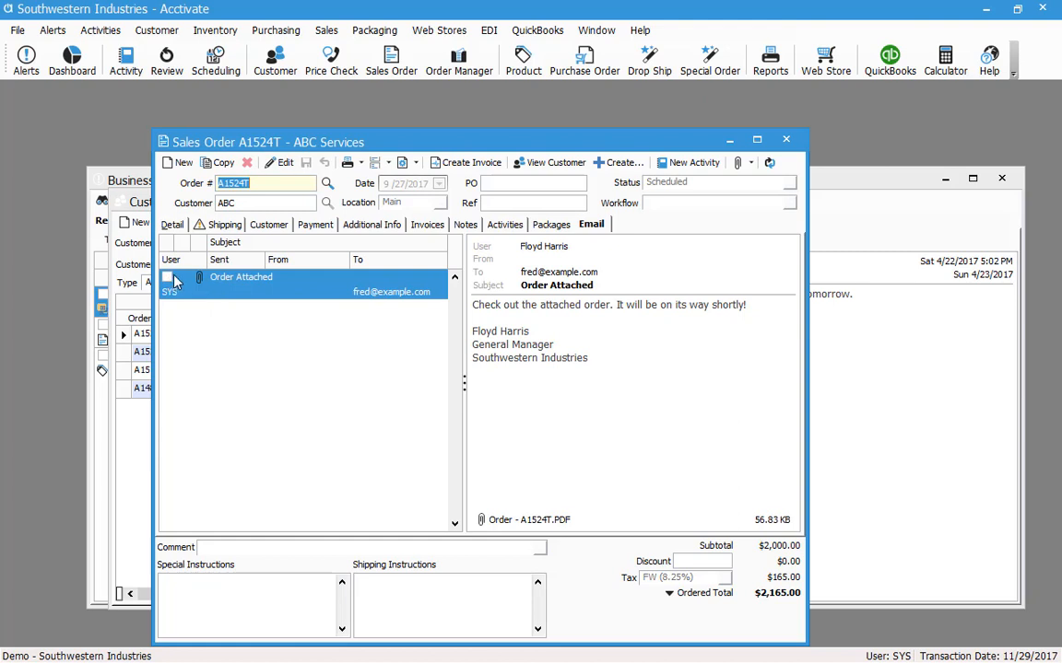
double_click(253, 290)
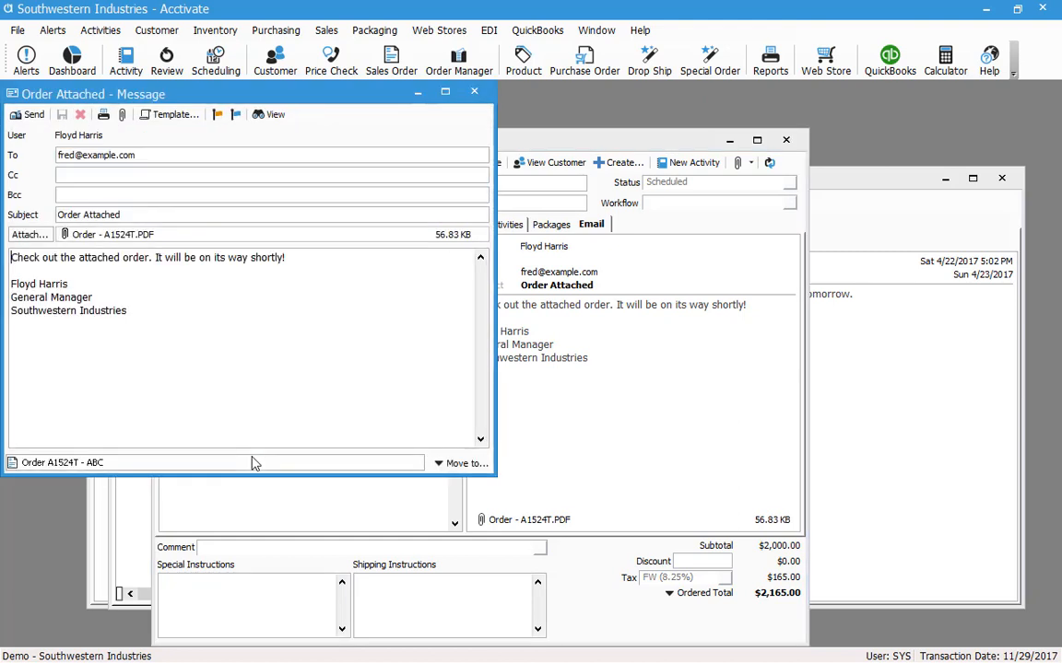
click(477, 95)
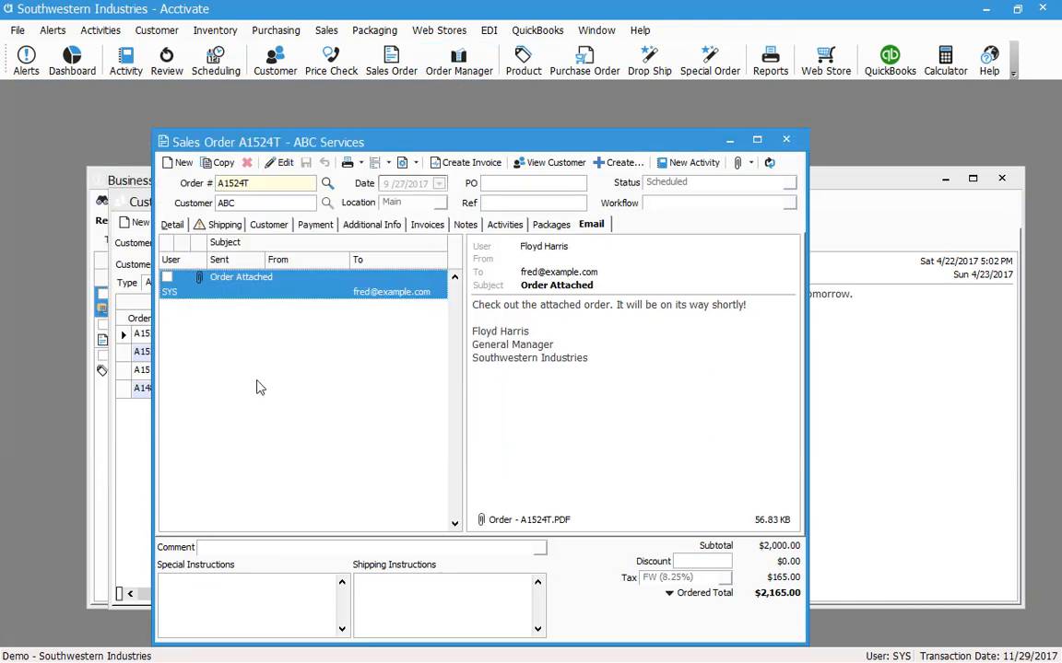
click(454, 226)
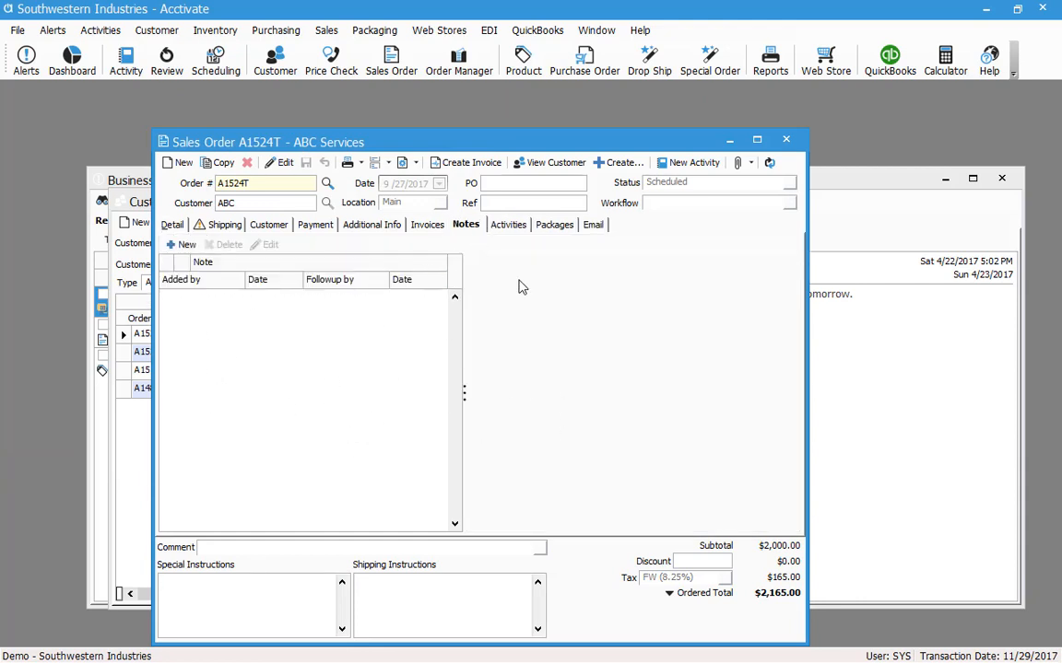
click(594, 224)
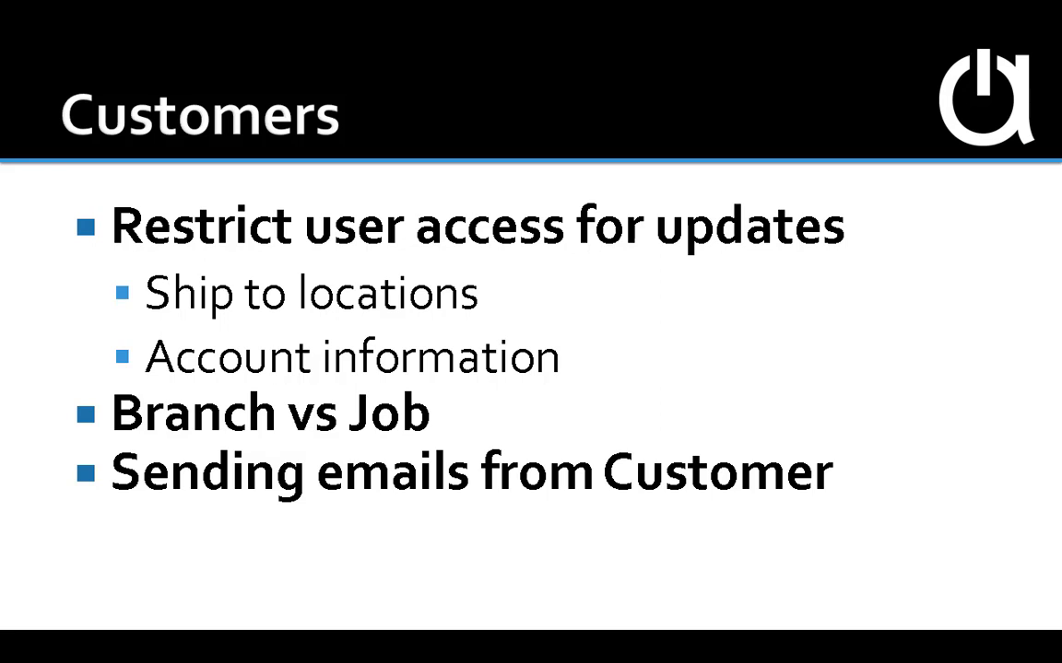
key(Right)
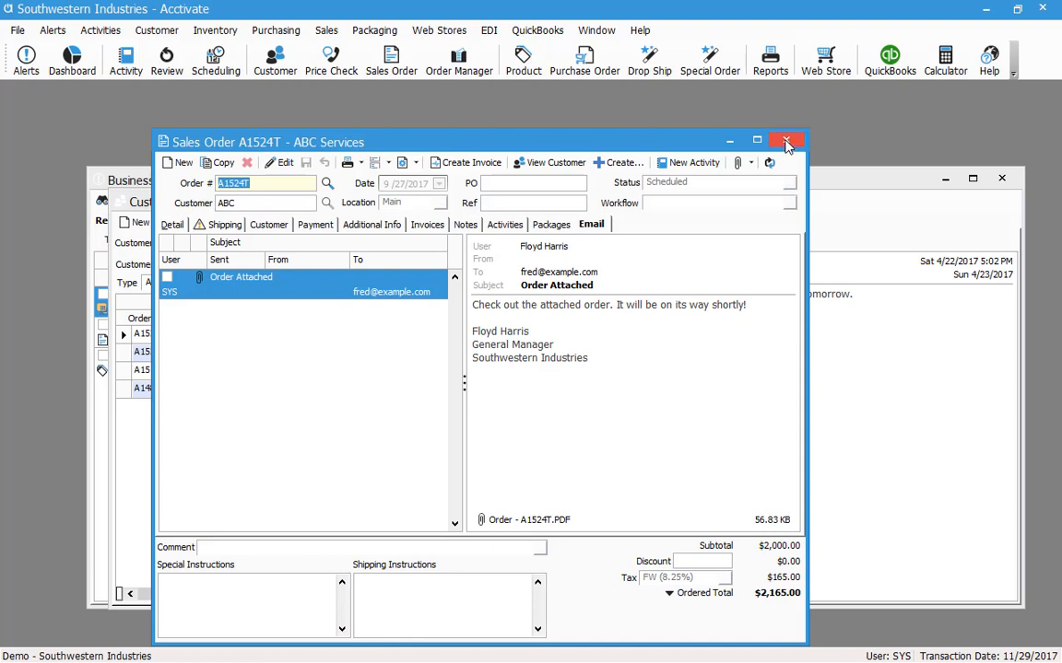
click(786, 143)
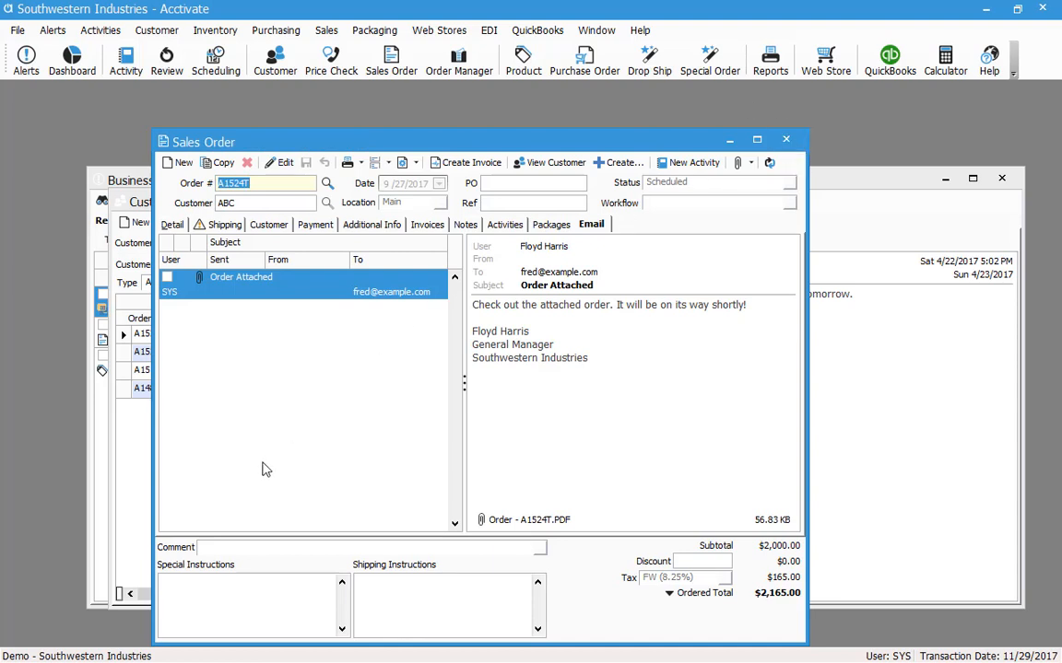
Review customer ABC's product history, customer-specific prices, and customer contracts.
click(434, 265)
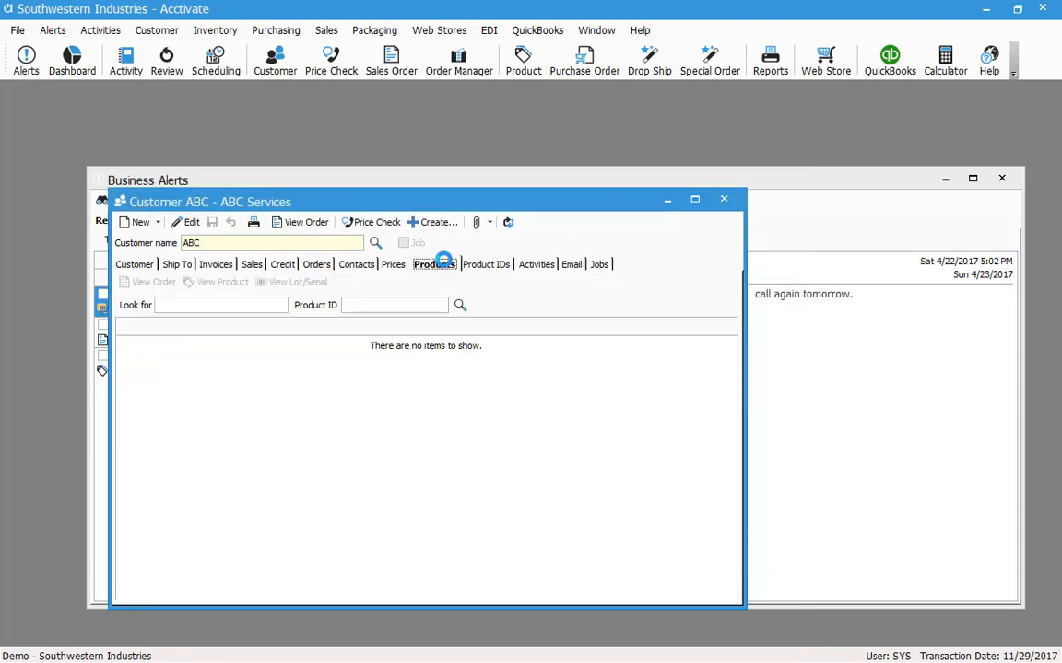
click(393, 265)
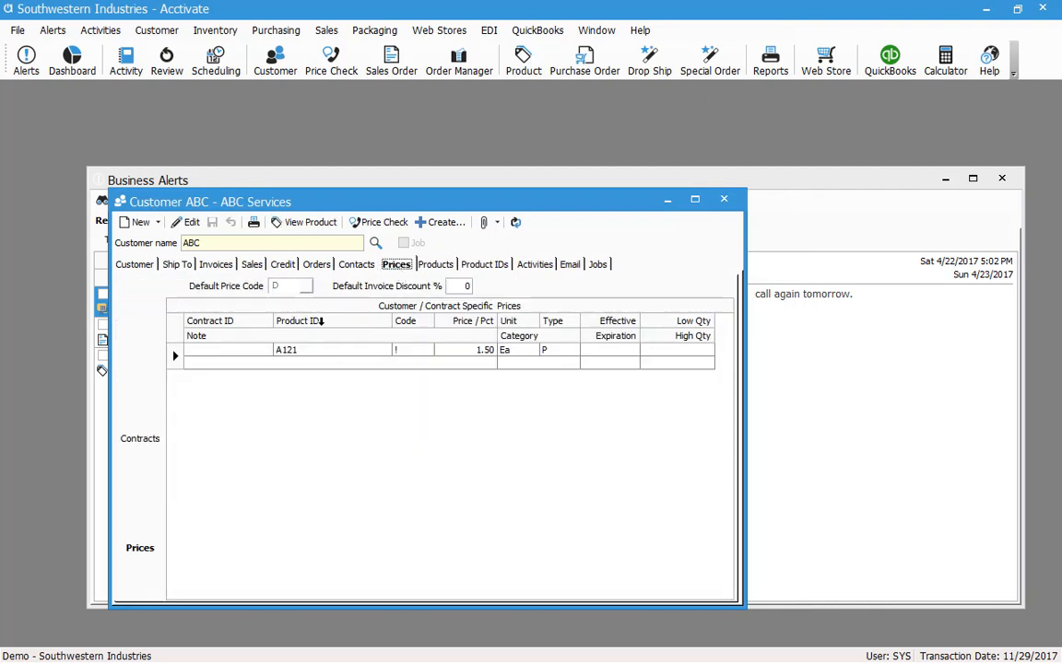
click(320, 321)
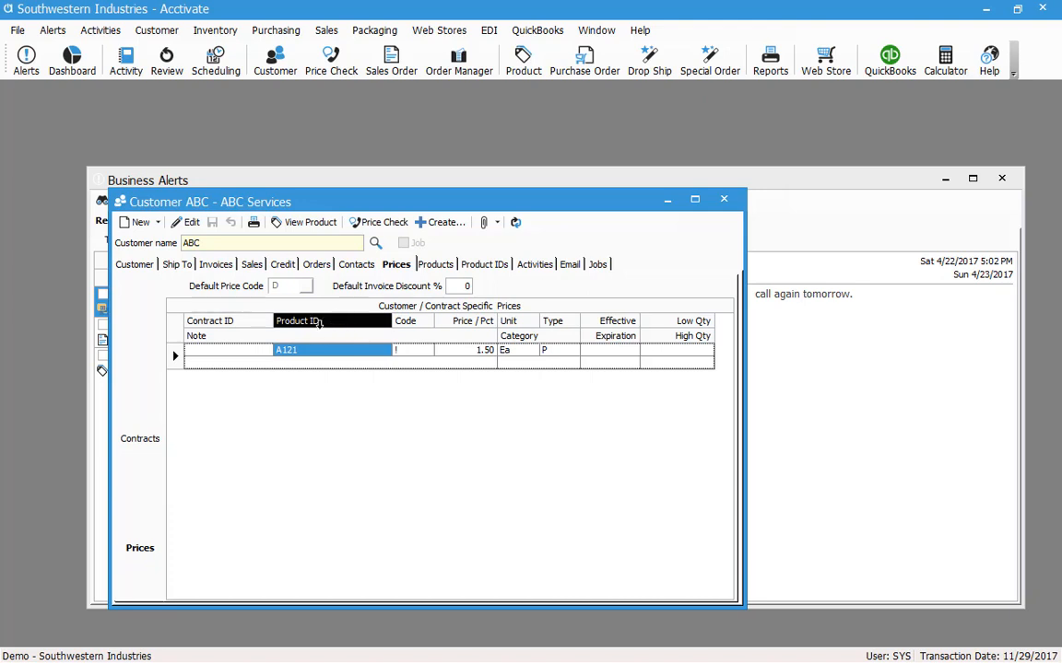
click(242, 320)
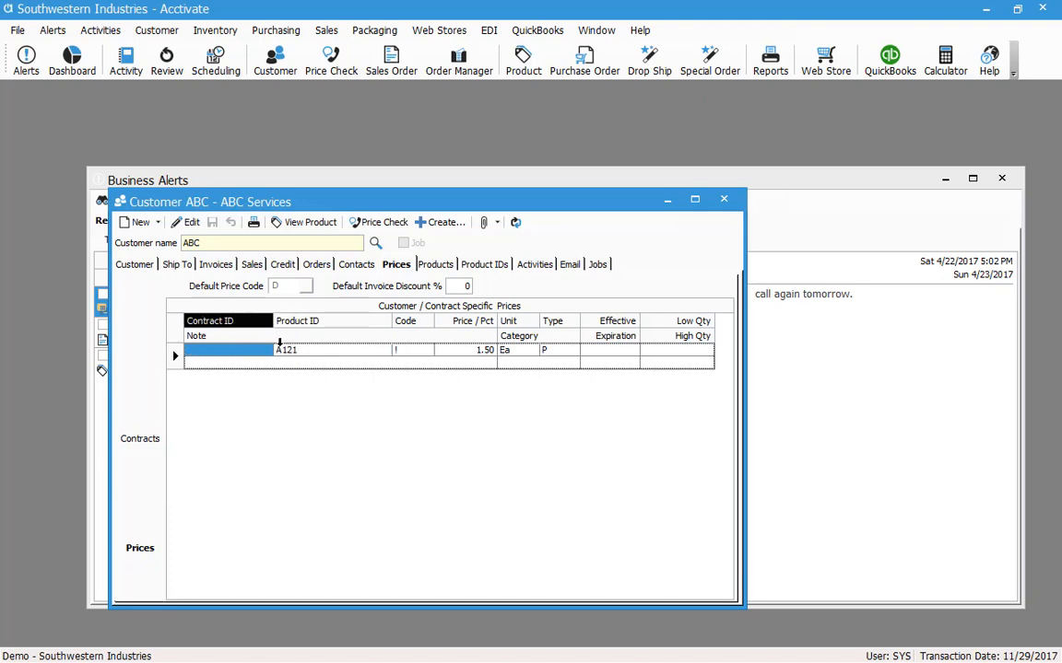
click(149, 439)
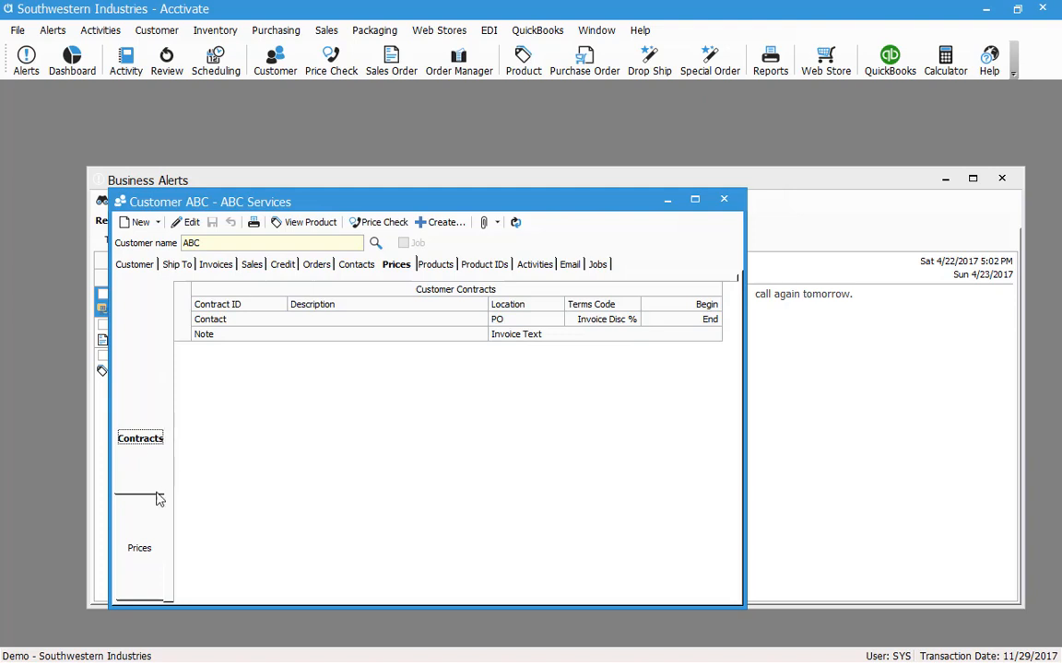
click(139, 548)
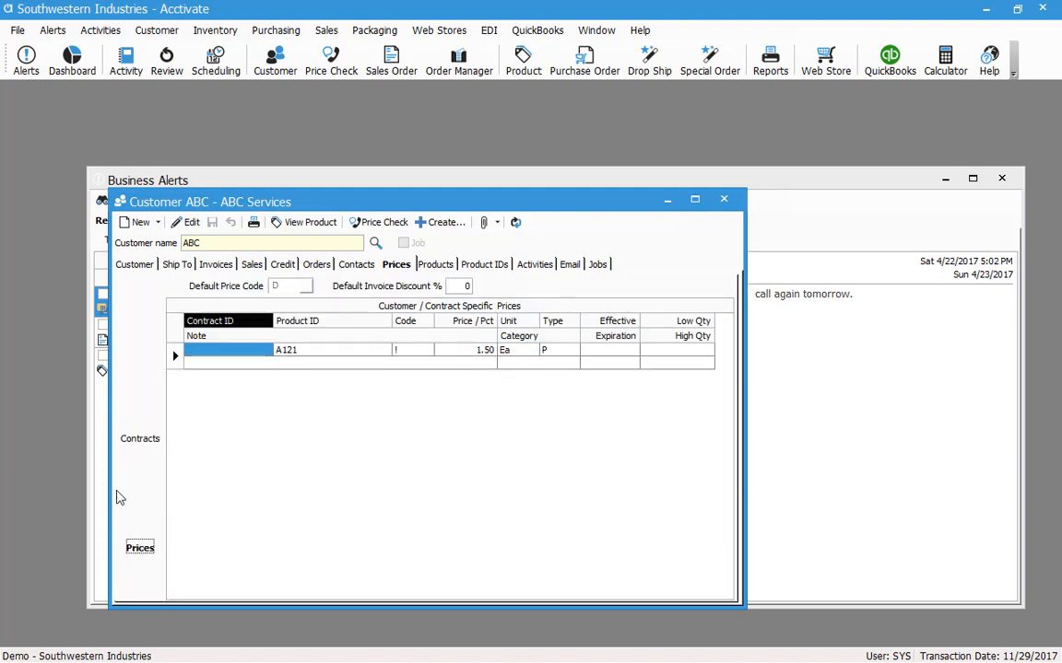
Examine the fields of ABC's special price for product A121, from product ID, code and price to expiration, quantities, category and note.
click(306, 320)
click(409, 319)
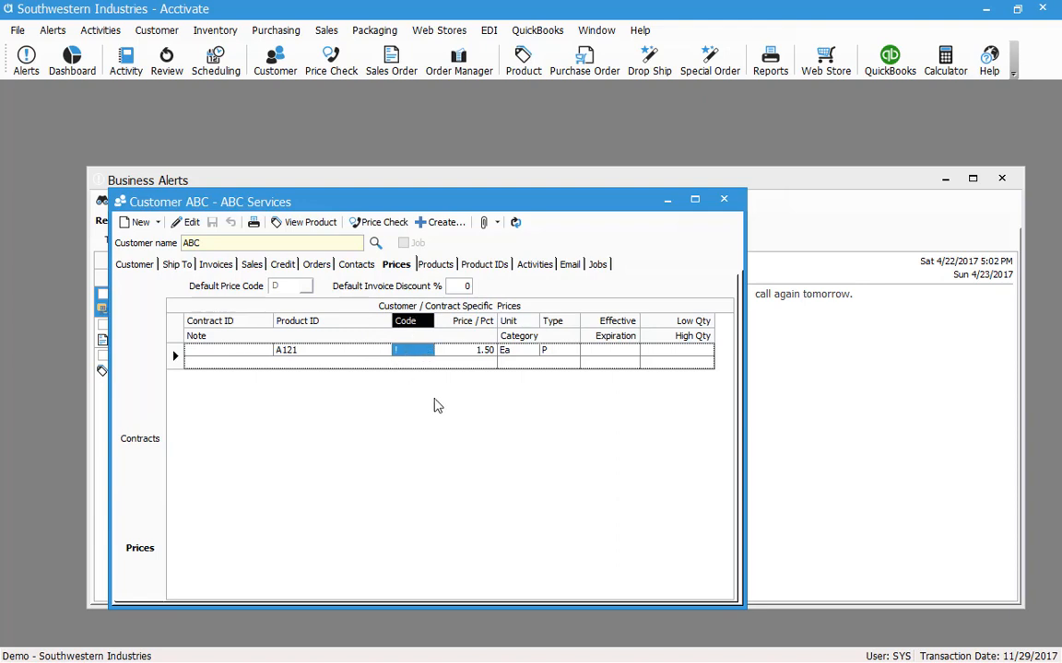
key(Tab)
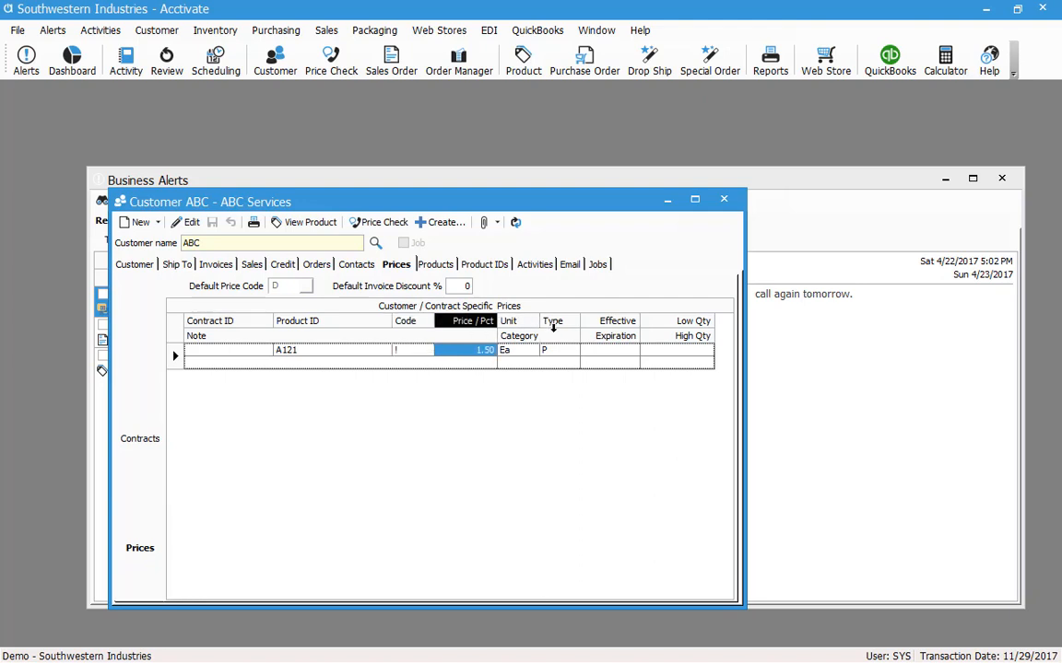
key(Tab)
key(Tab)
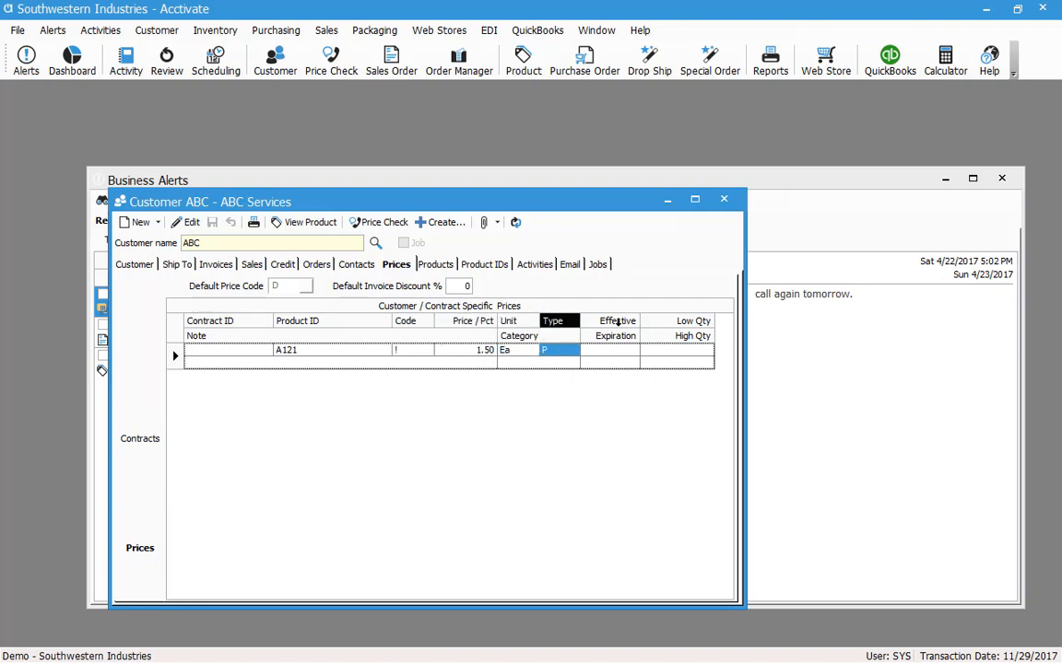
key(Tab)
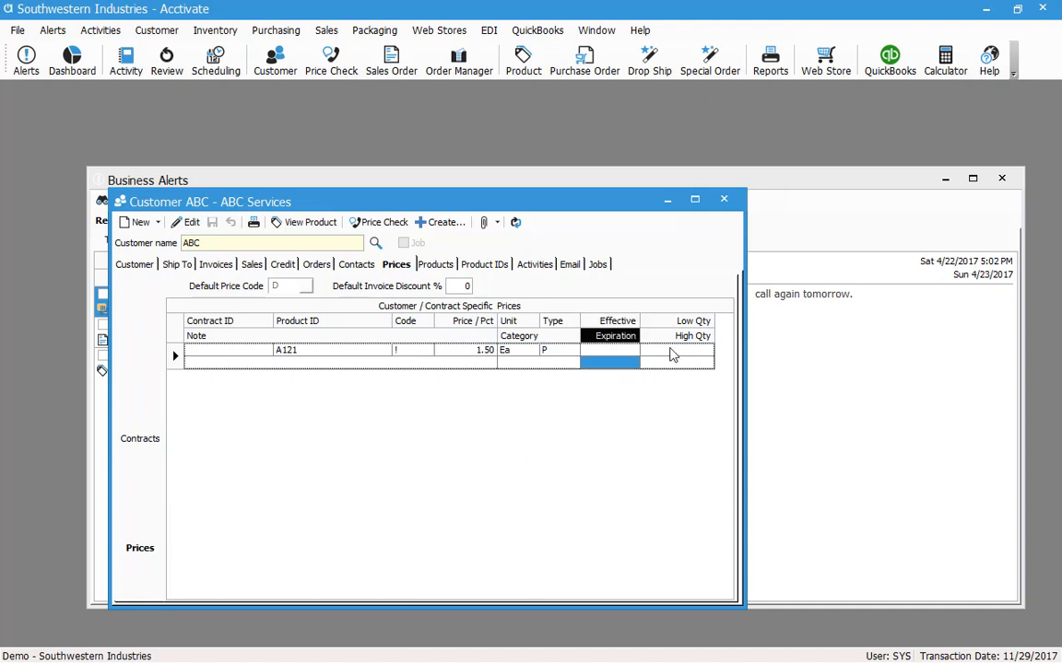
key(Tab)
key(Tab)
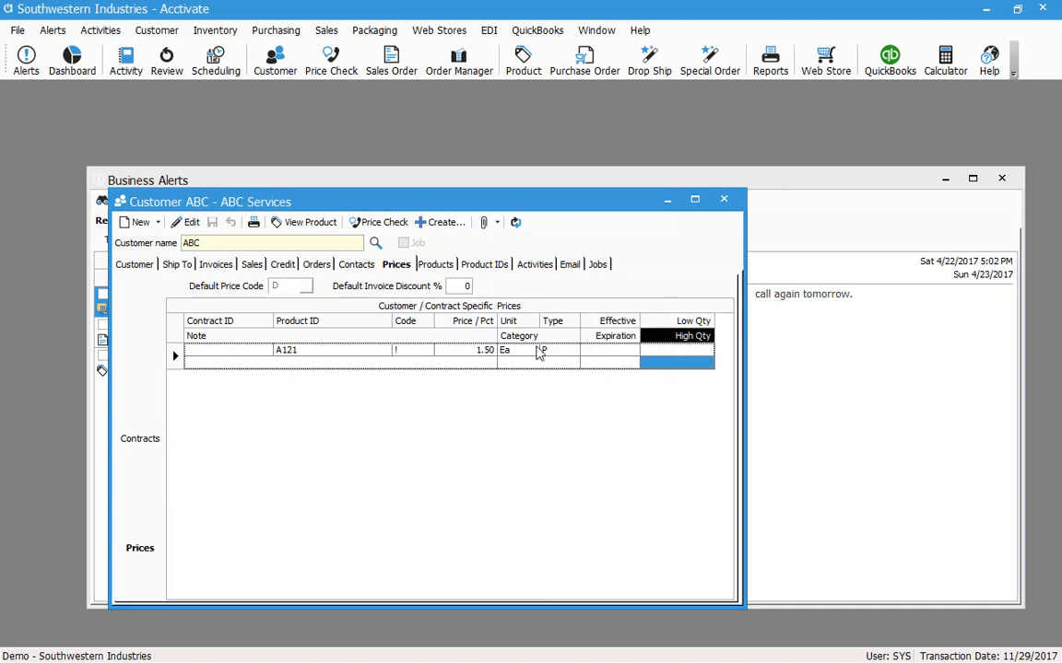
click(522, 337)
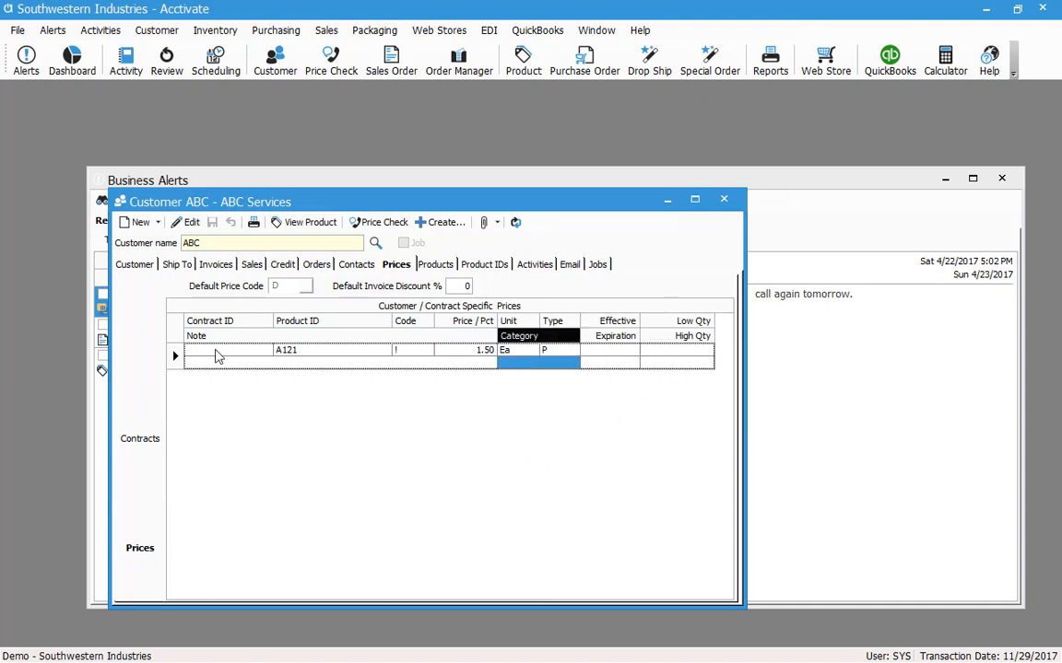
click(195, 337)
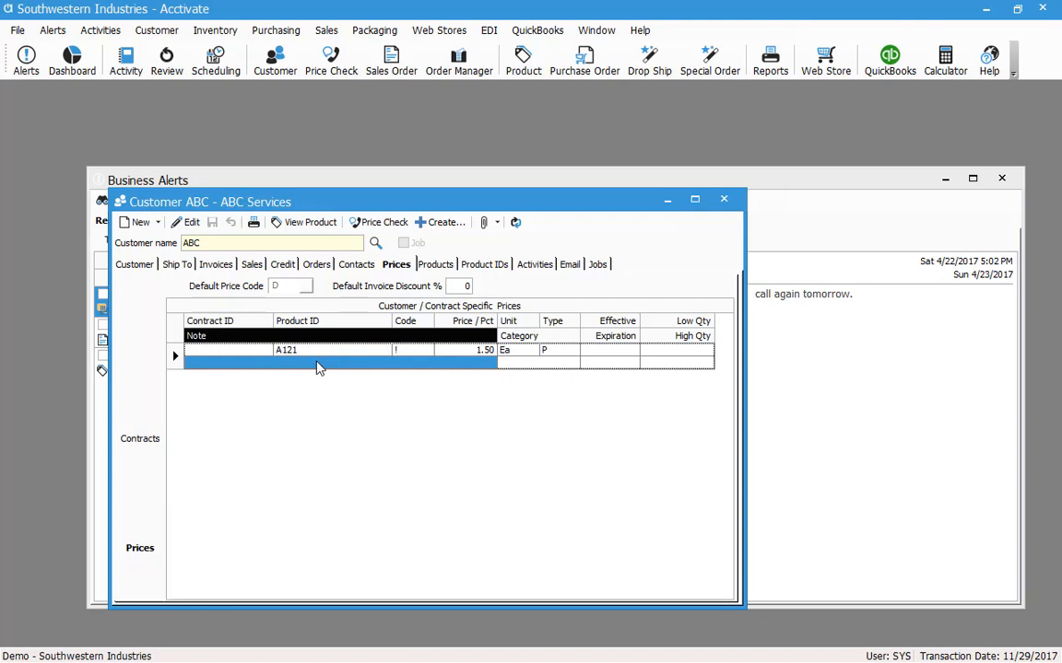
click(304, 319)
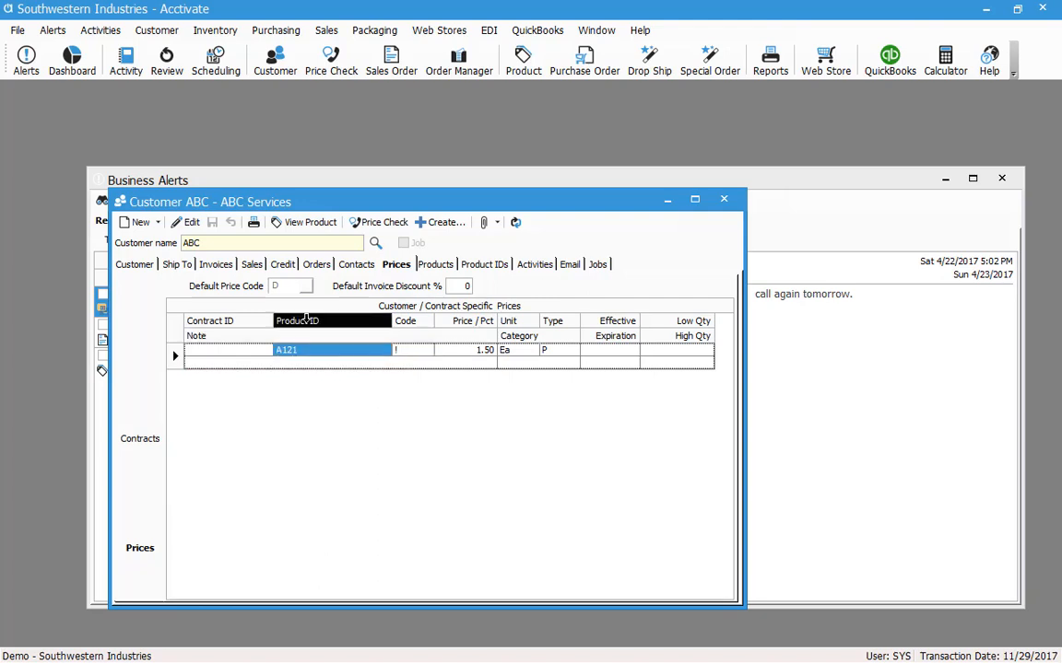
Edit customer ABC's product IDs and add product A121 with the customer product ID A121EA.
click(484, 266)
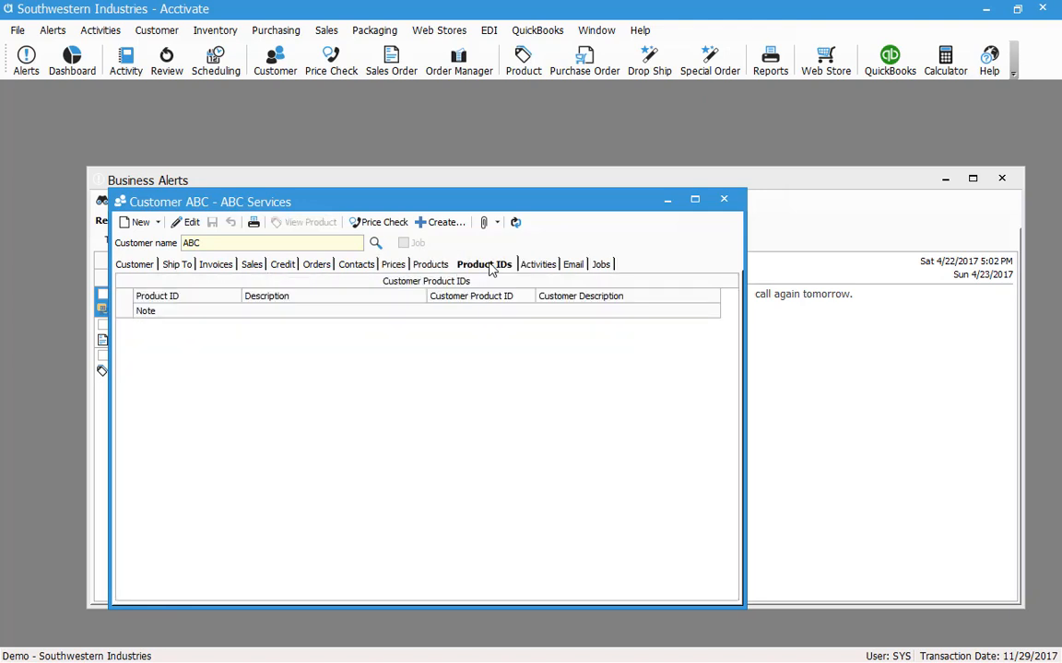
click(188, 224)
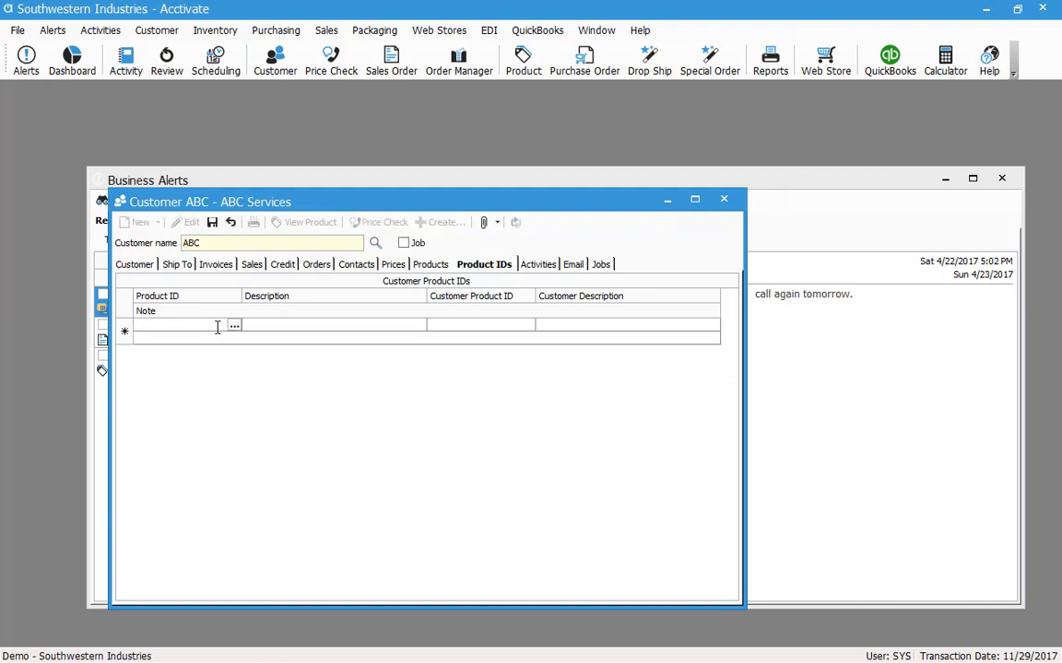
text(A121)
key(Tab)
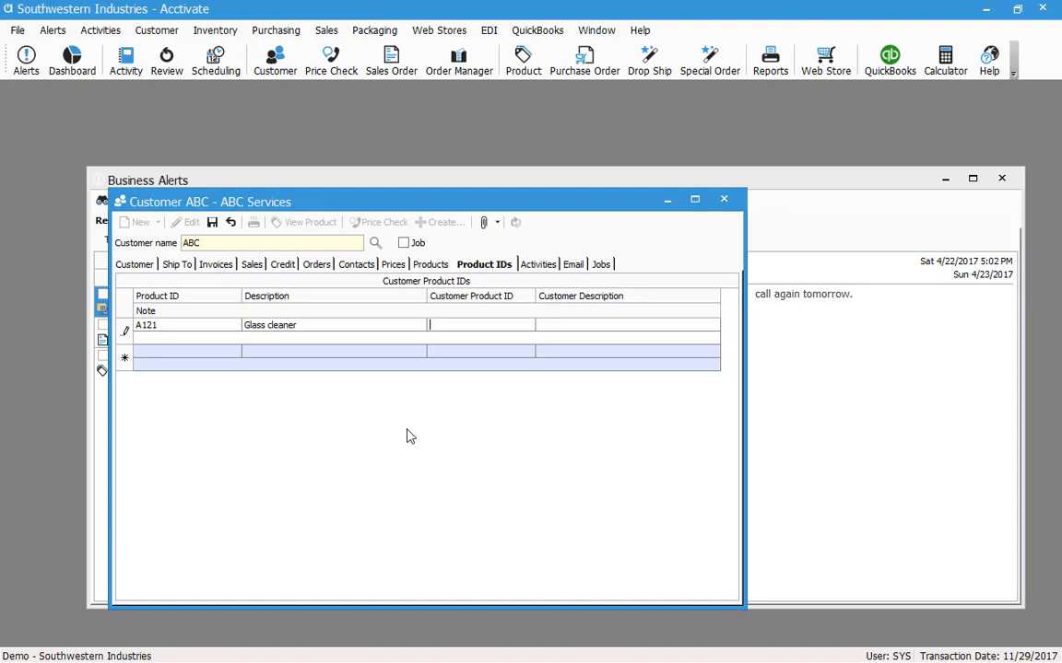
text(A121EA)
Set the A121 customer description to "Glass cleaner, each", save the customer record, and close it.
key(Tab)
text(Glass clena)
key(BackSpace)
key(BackSpace)
text(aner, each)
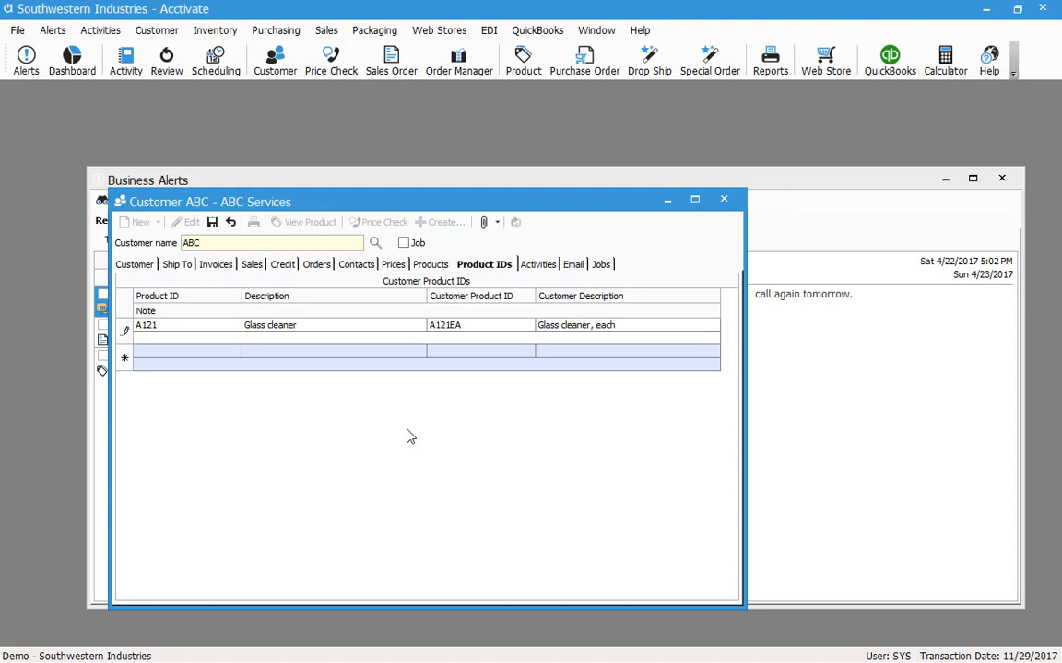
click(212, 223)
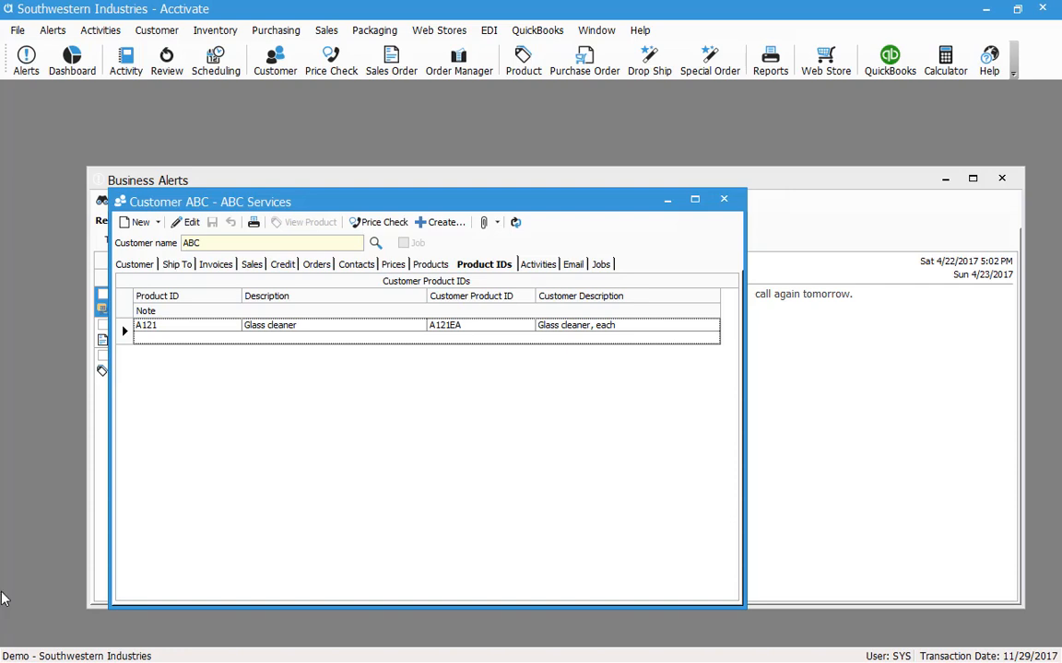
click(724, 202)
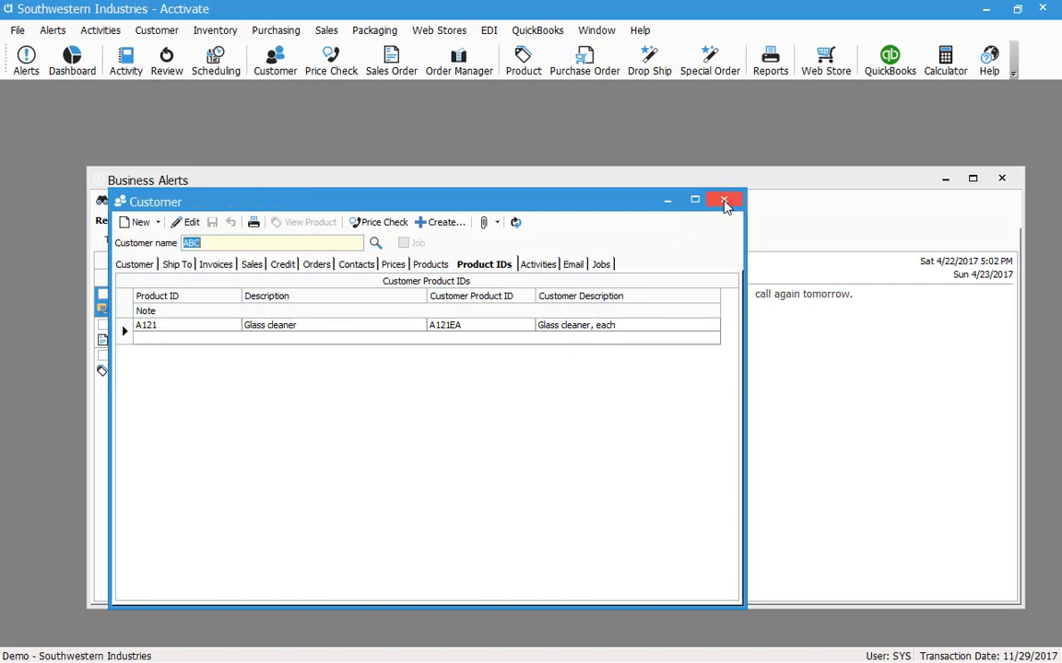
Open the order manager in the Workflow Statuses view and look at the Shipped and Unassigned orders.
click(448, 72)
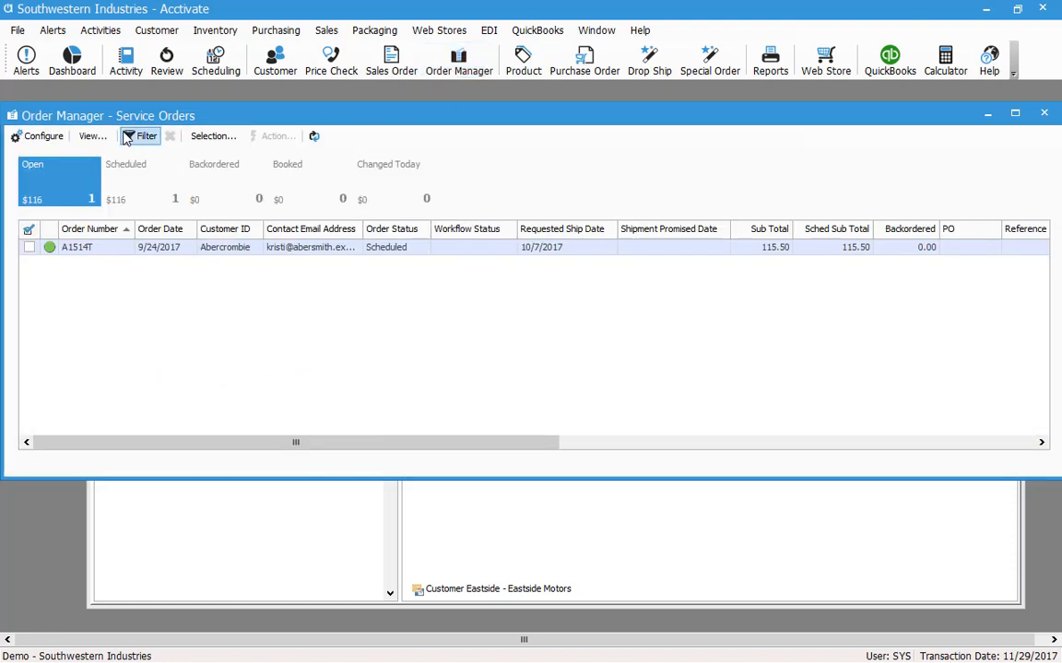
click(92, 135)
click(129, 190)
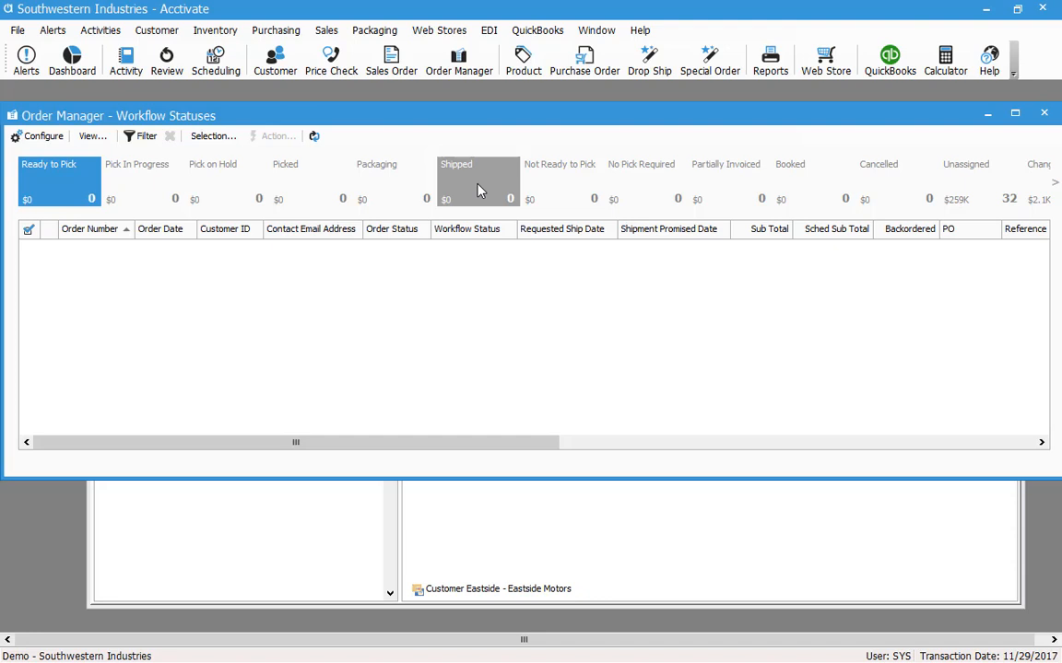
click(479, 191)
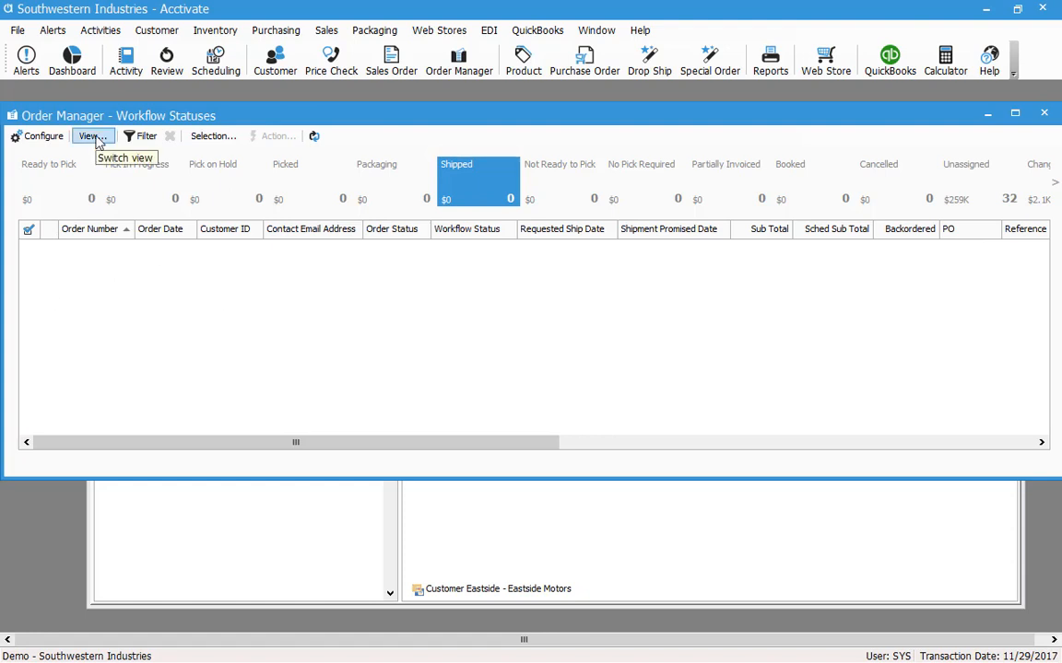
click(968, 189)
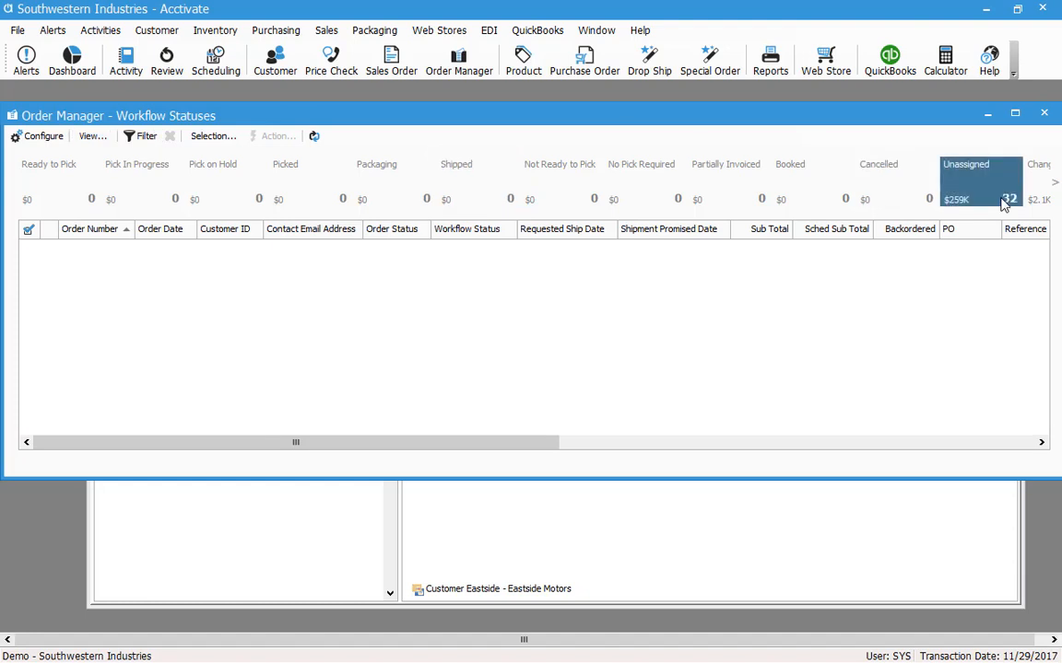
Switch the order manager to the Sales Orders view and list the Scheduled orders.
click(95, 139)
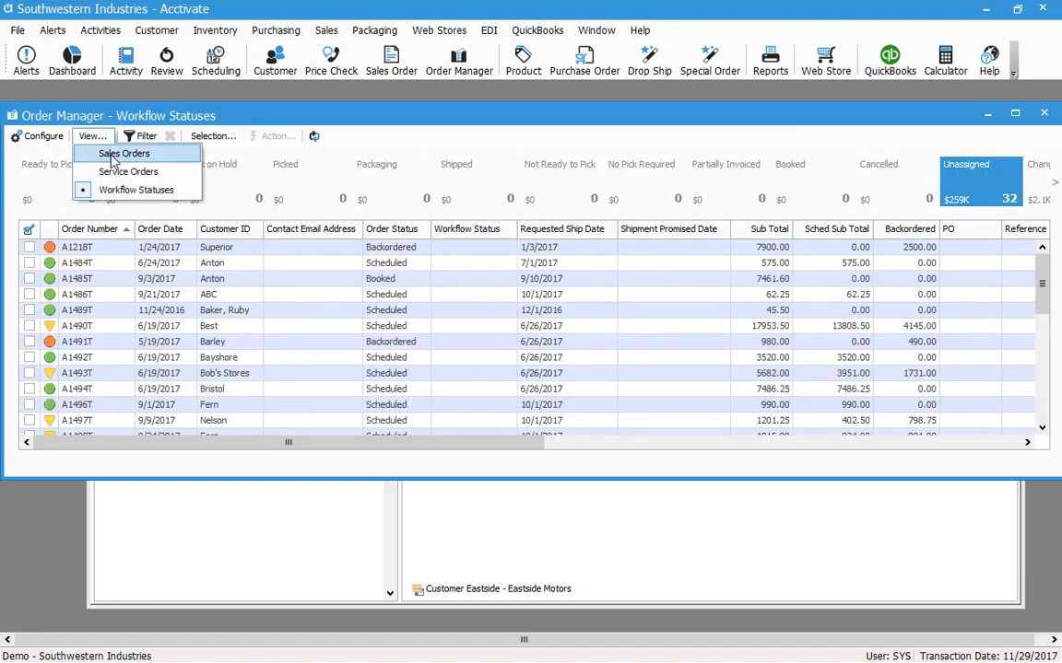
click(107, 150)
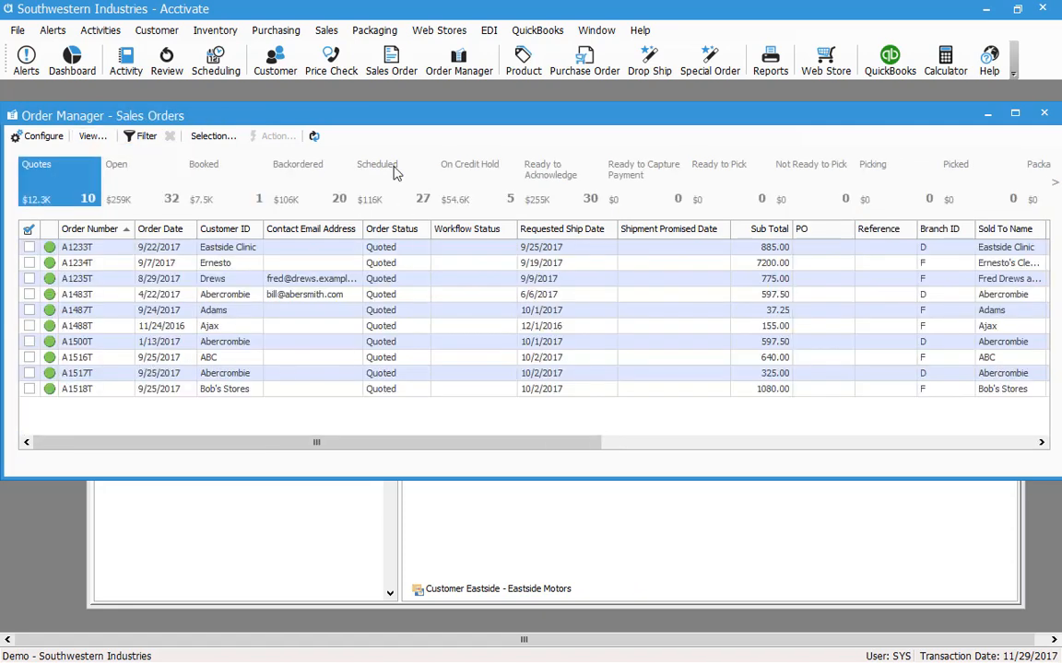
click(396, 189)
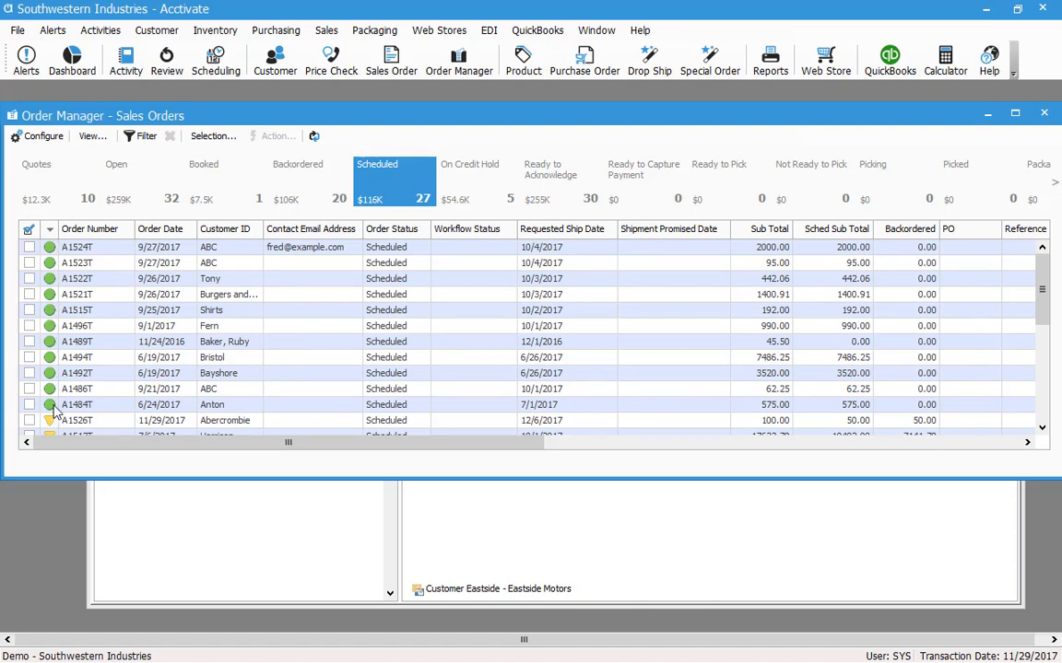
Mark the eleven green-status scheduled sales orders for action and review the batch actions available for them.
click(29, 247)
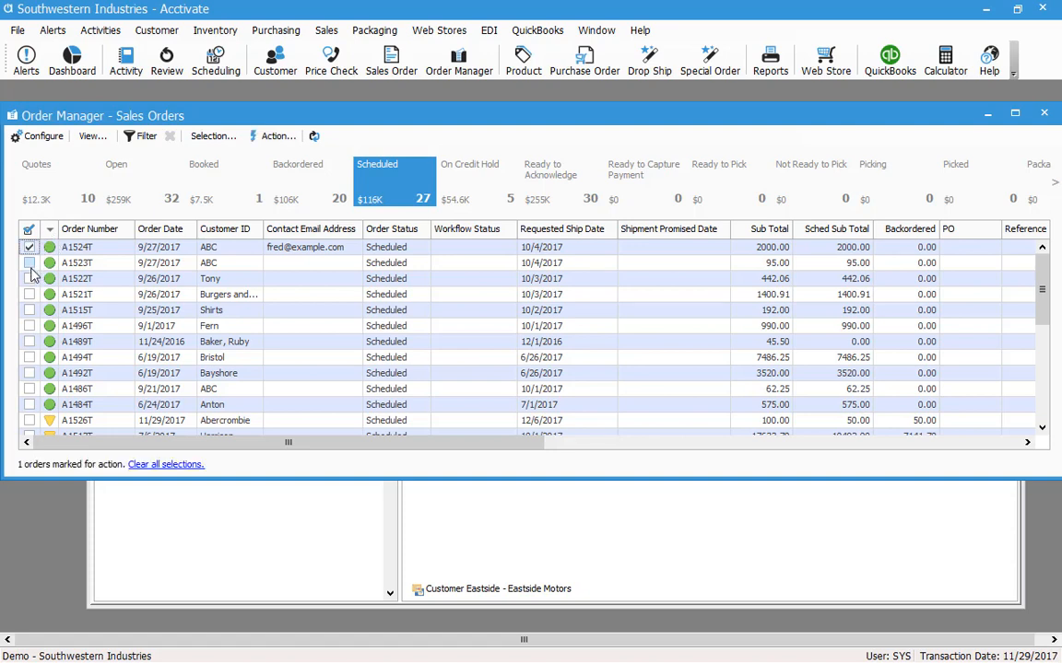
click(29, 263)
click(29, 278)
click(28, 294)
click(28, 309)
click(29, 326)
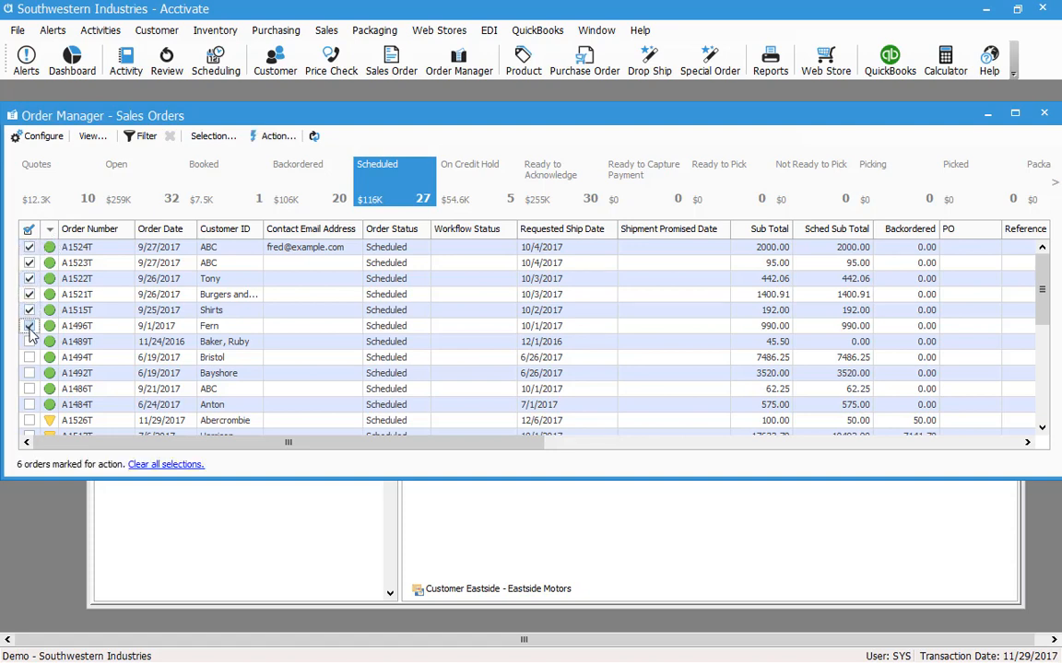
click(28, 341)
click(29, 357)
click(29, 372)
click(29, 388)
click(28, 403)
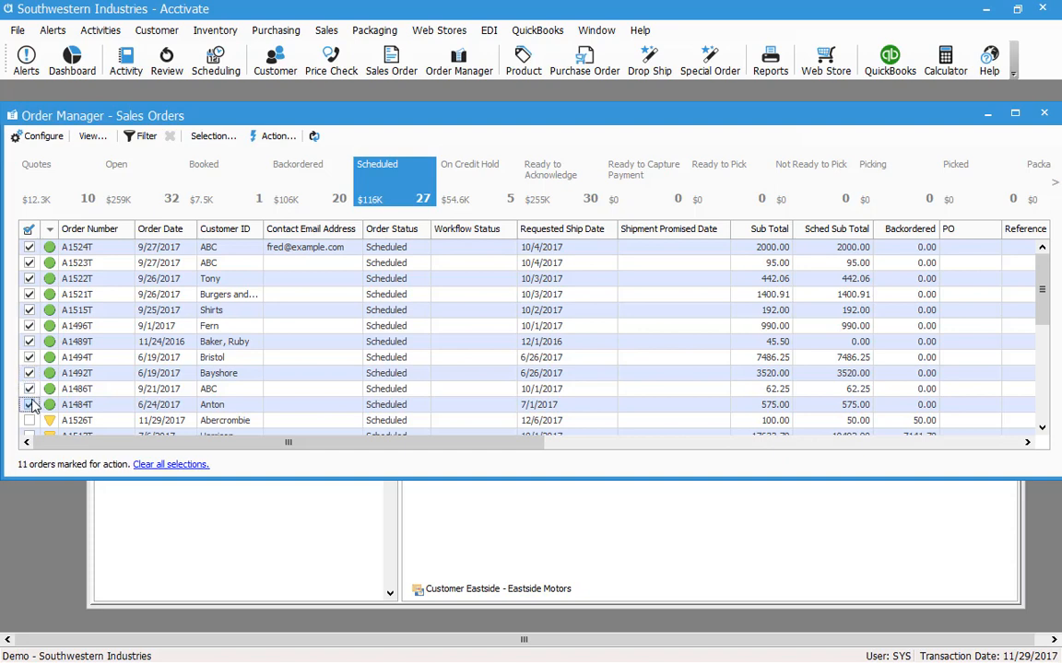
click(275, 136)
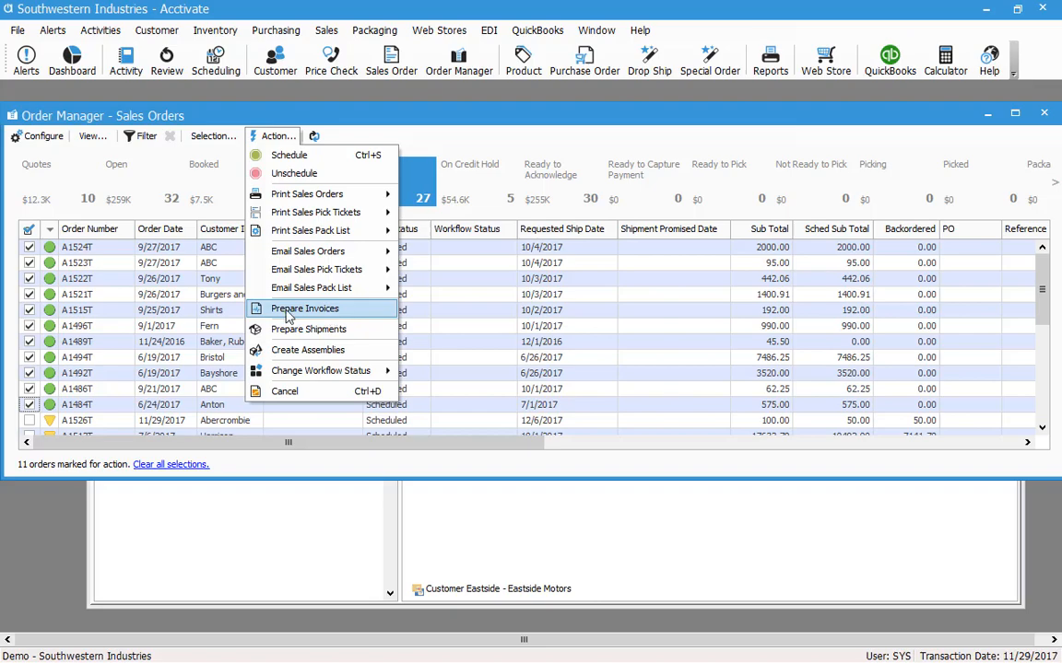
click(166, 359)
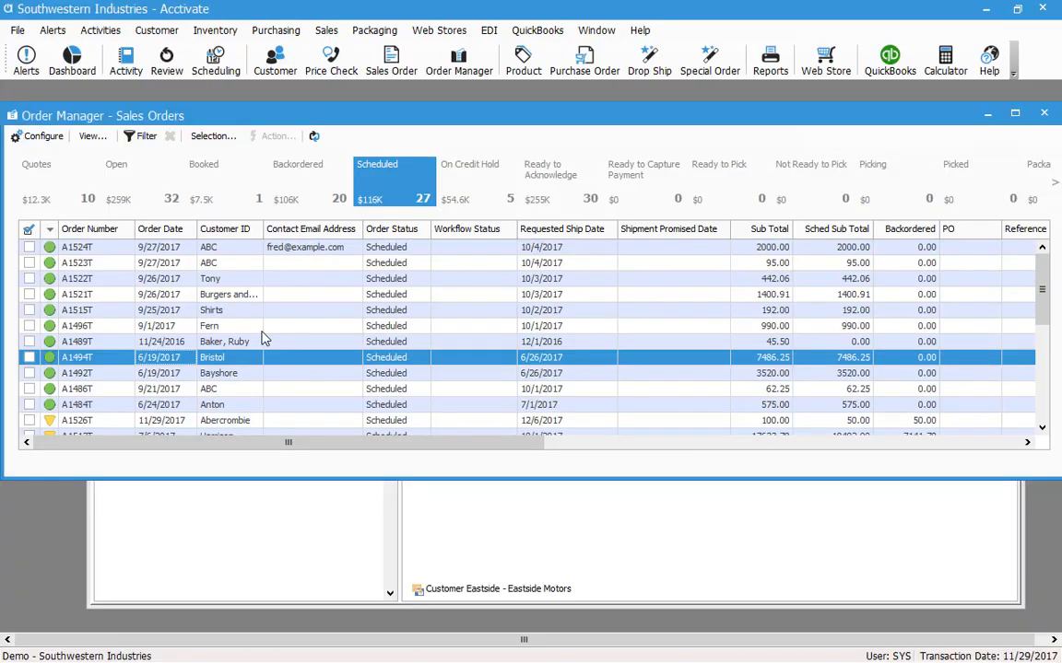
Look at the Service Orders view of the order manager and return to the Sales Orders view.
click(92, 137)
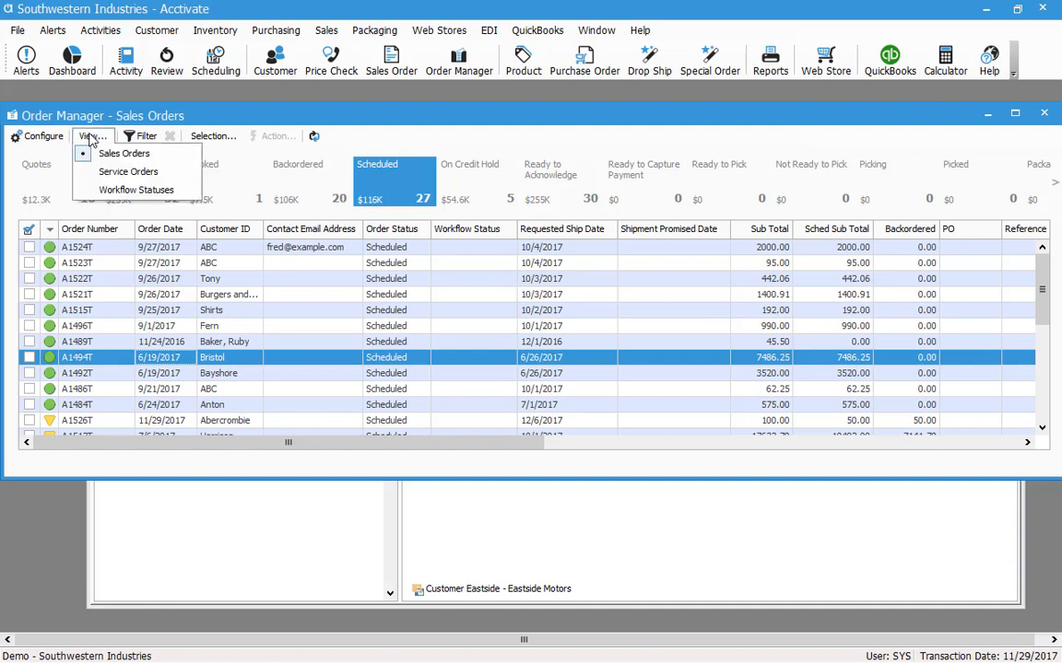
click(118, 187)
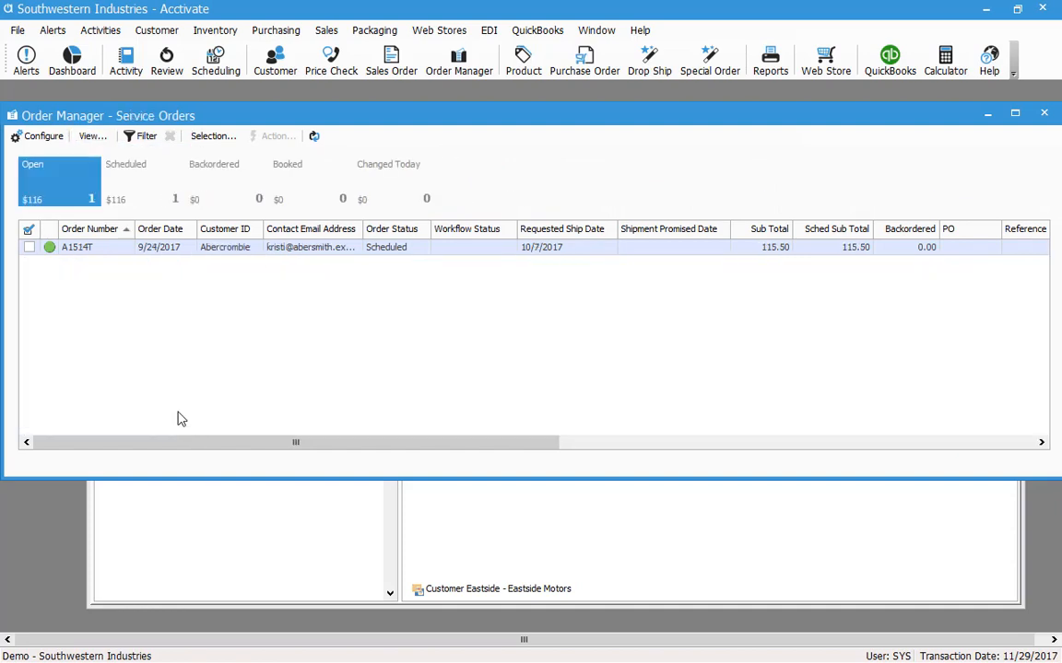
click(92, 137)
click(124, 153)
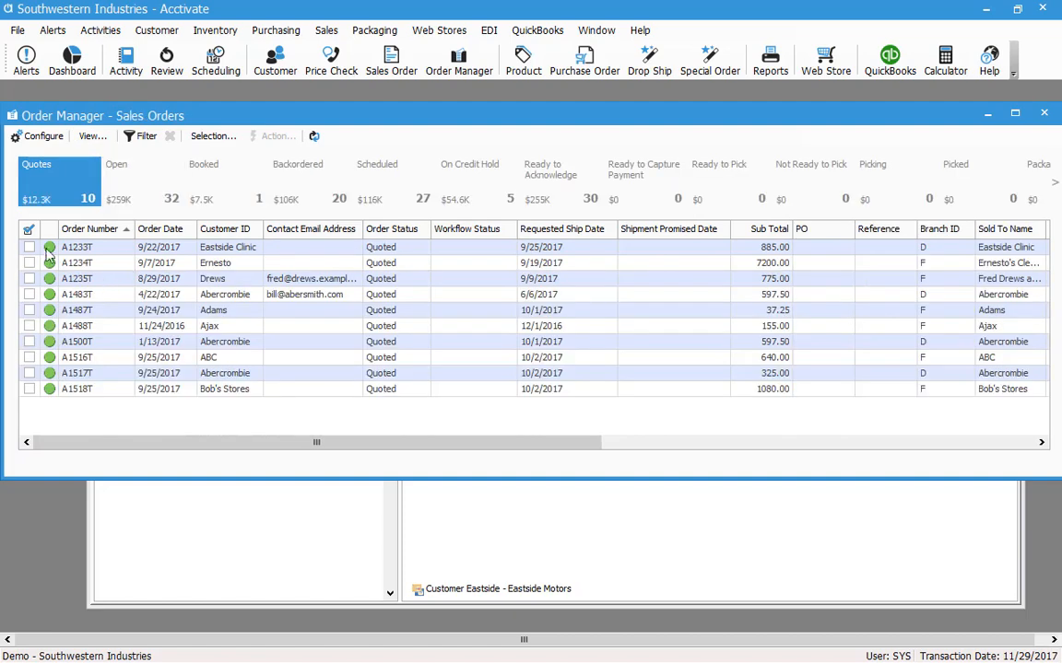
Mark all quotes and all open sales orders, review their batch actions, and unmark the open orders.
click(29, 228)
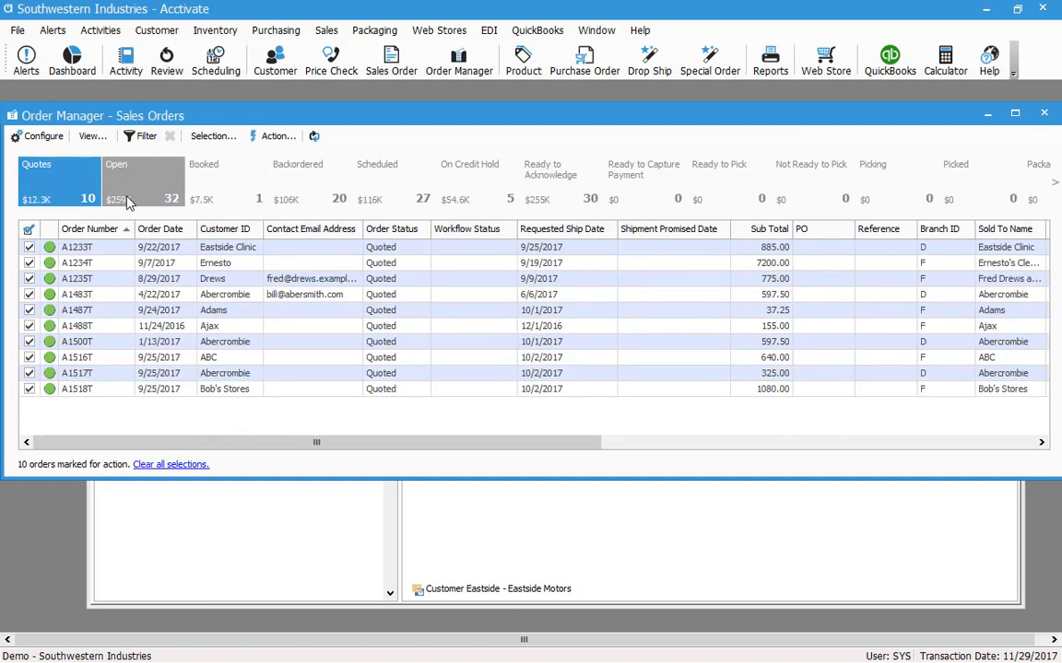
click(153, 202)
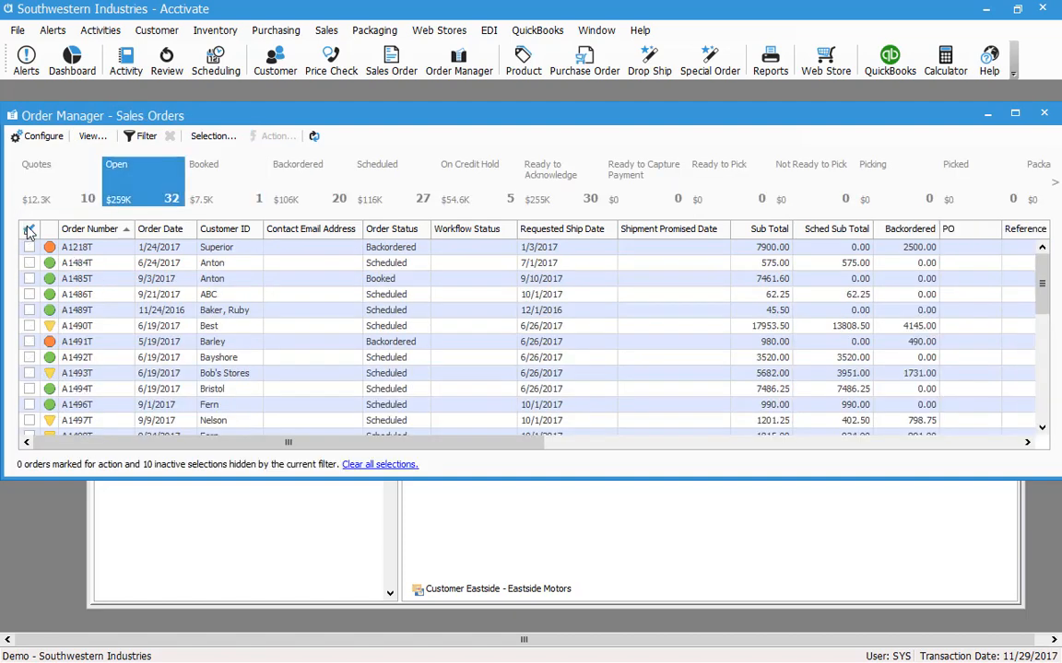
click(29, 229)
click(275, 136)
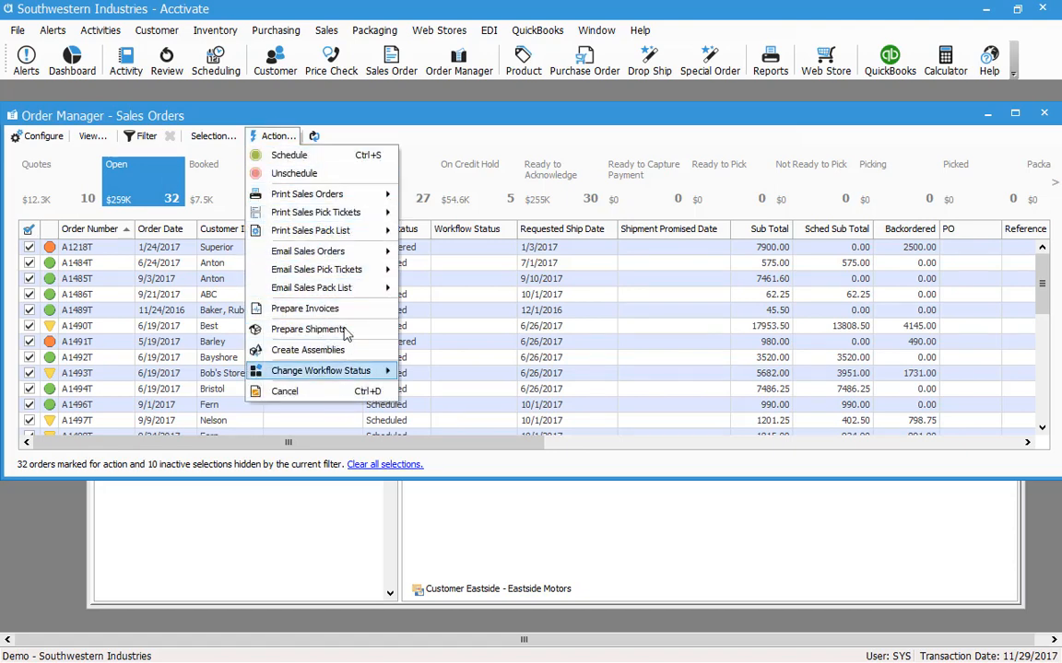
click(291, 138)
click(294, 138)
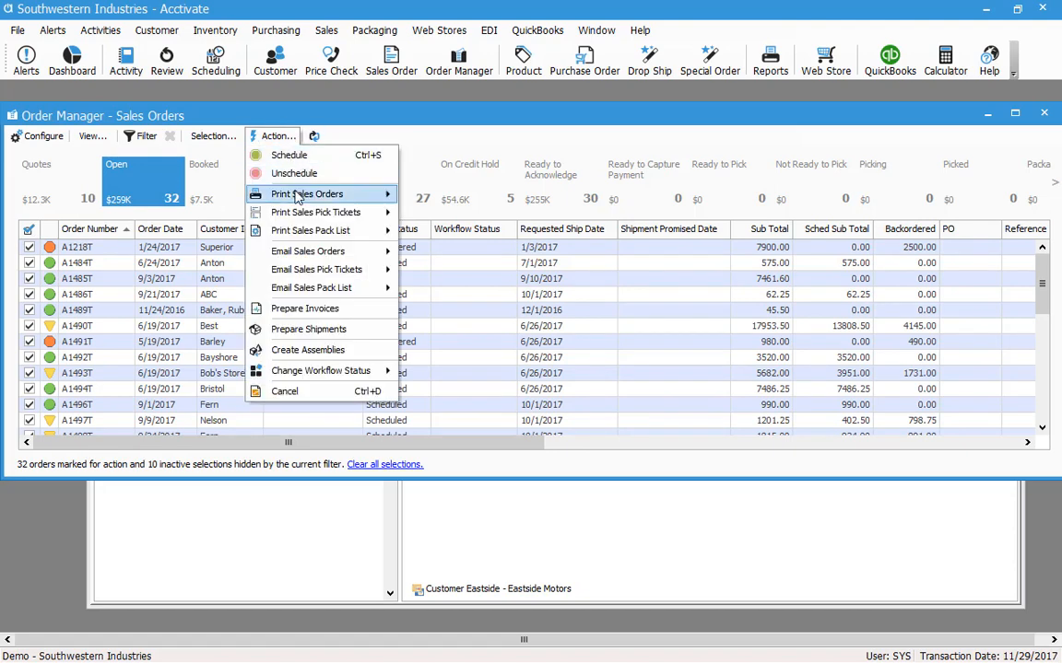
mouse_move(334, 217)
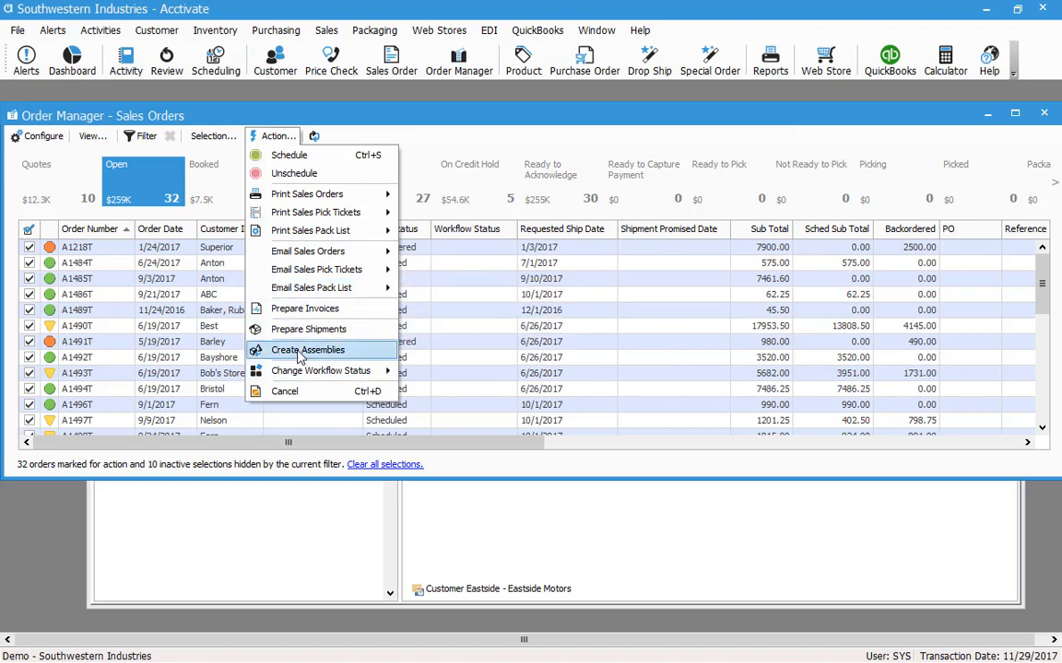
click(201, 327)
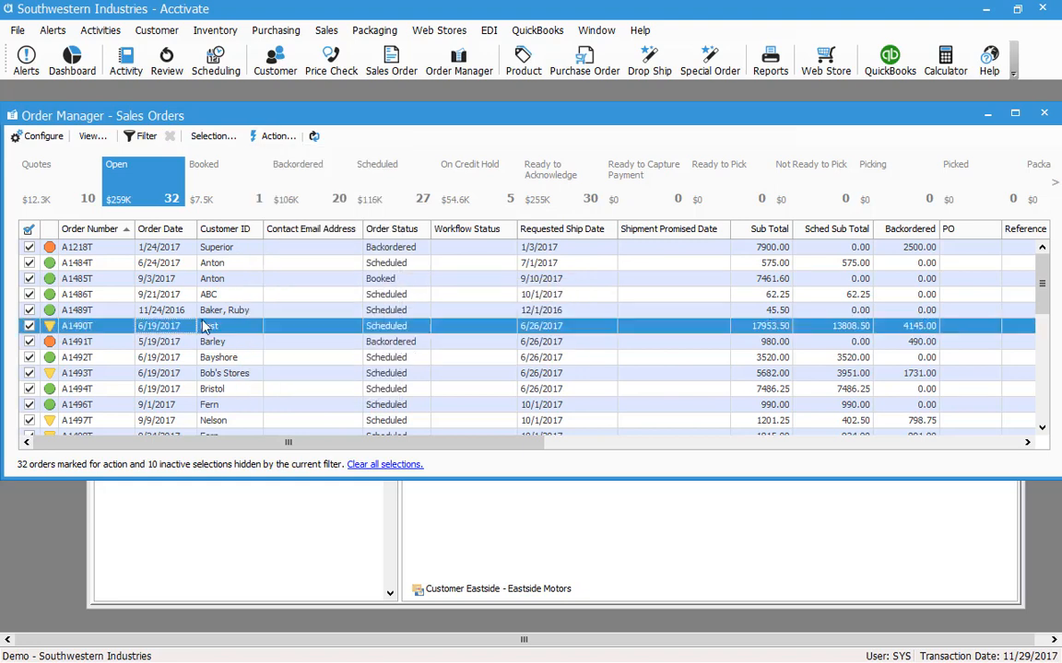
click(30, 230)
Mark Abercrombie's scheduled service order, review its batch actions and workflow status options, and unmark it.
click(92, 135)
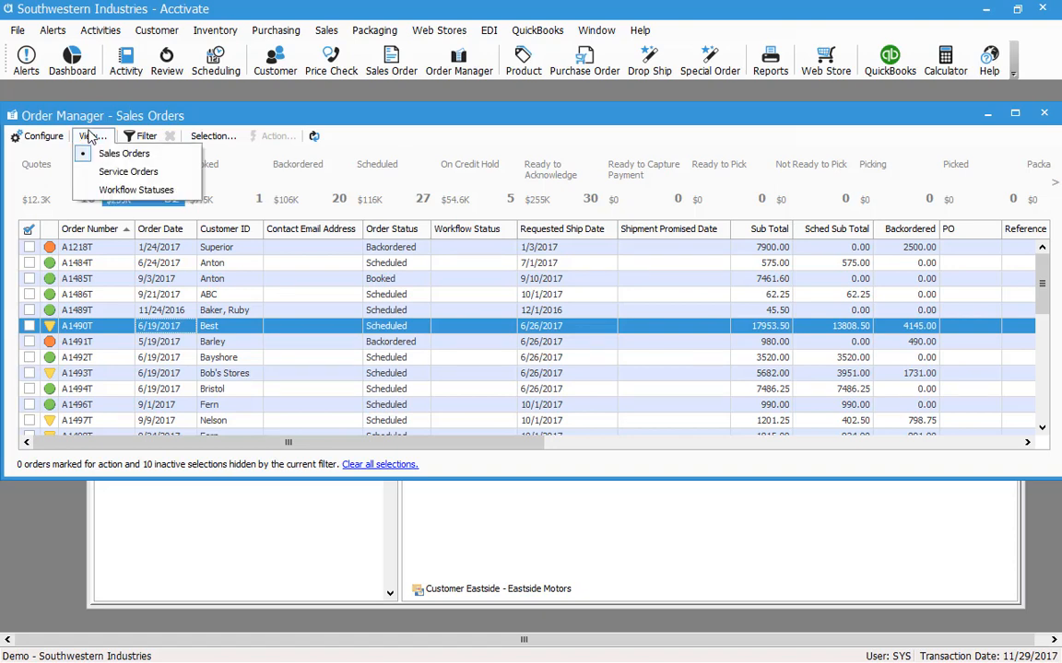
click(125, 171)
click(137, 170)
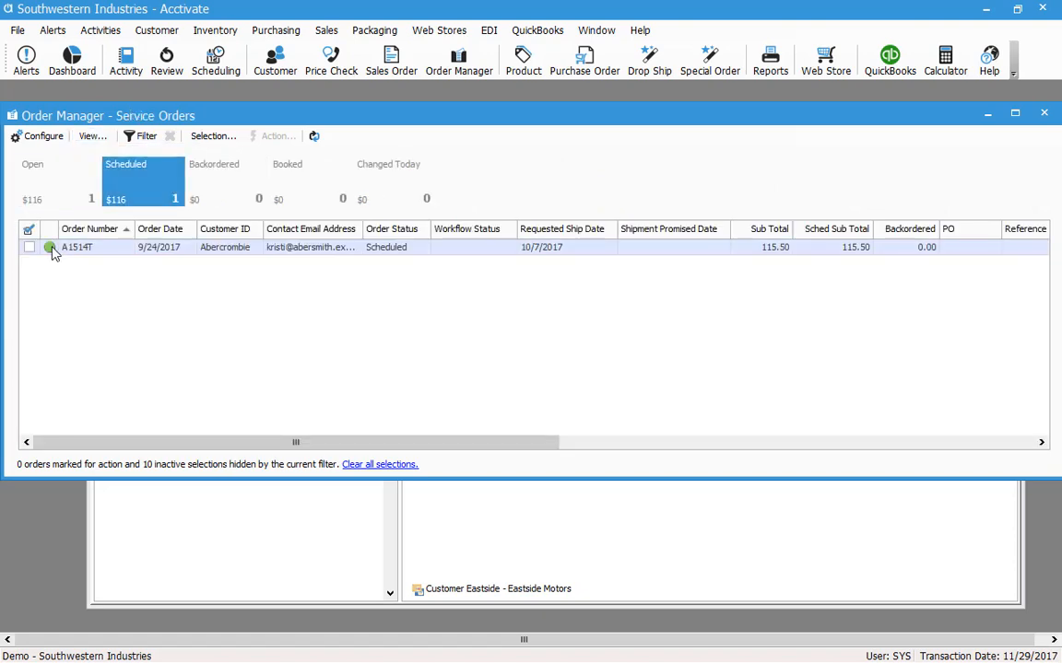
click(30, 247)
click(274, 138)
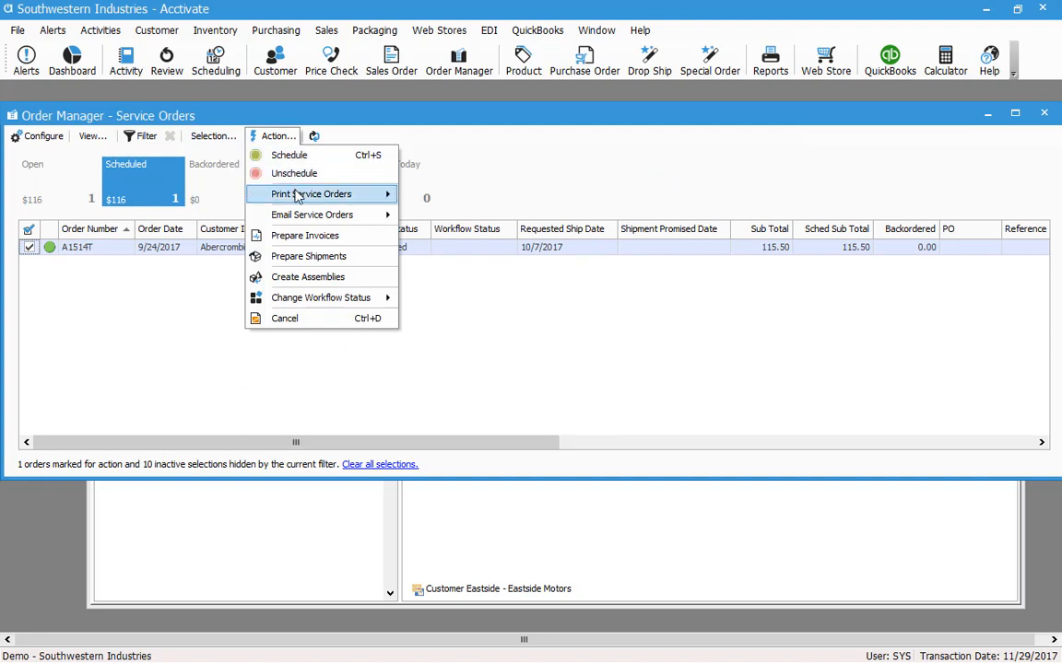
mouse_move(298, 197)
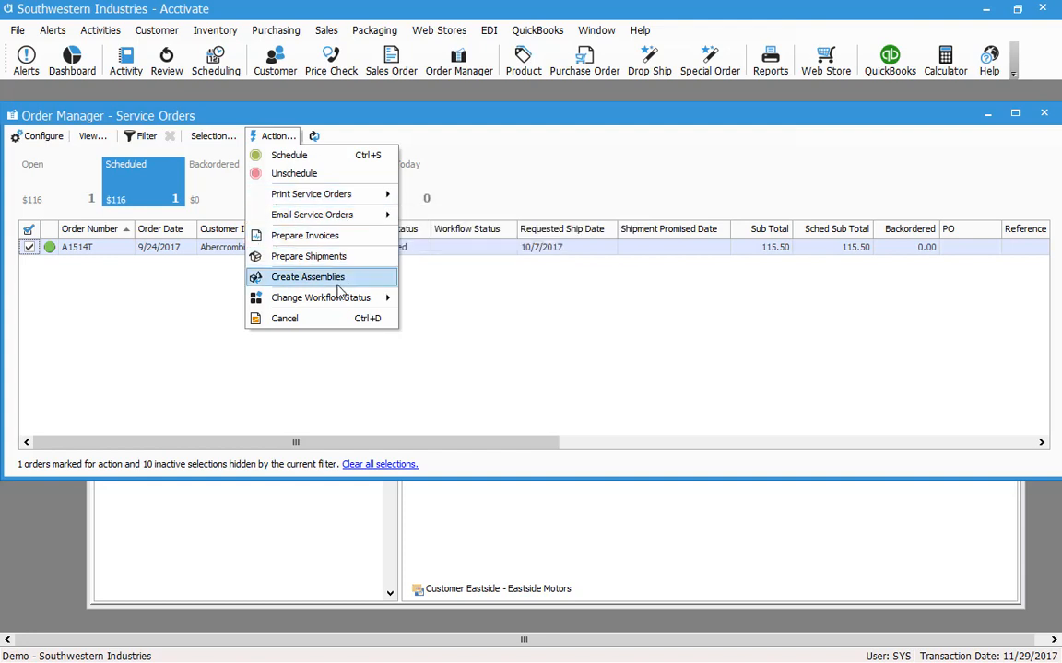
mouse_move(316, 302)
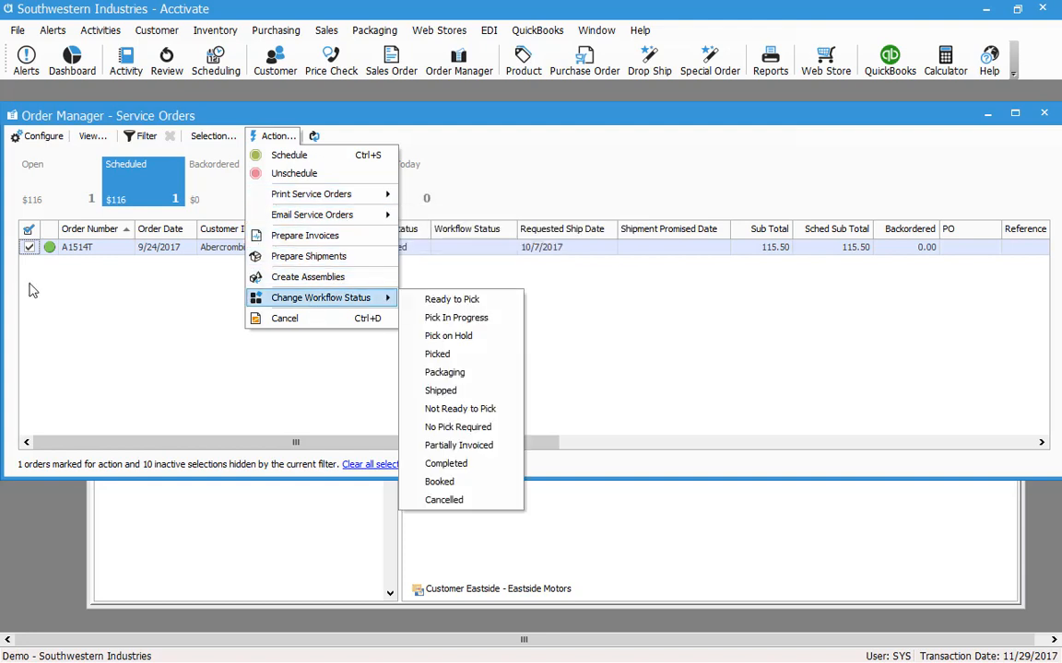
click(130, 347)
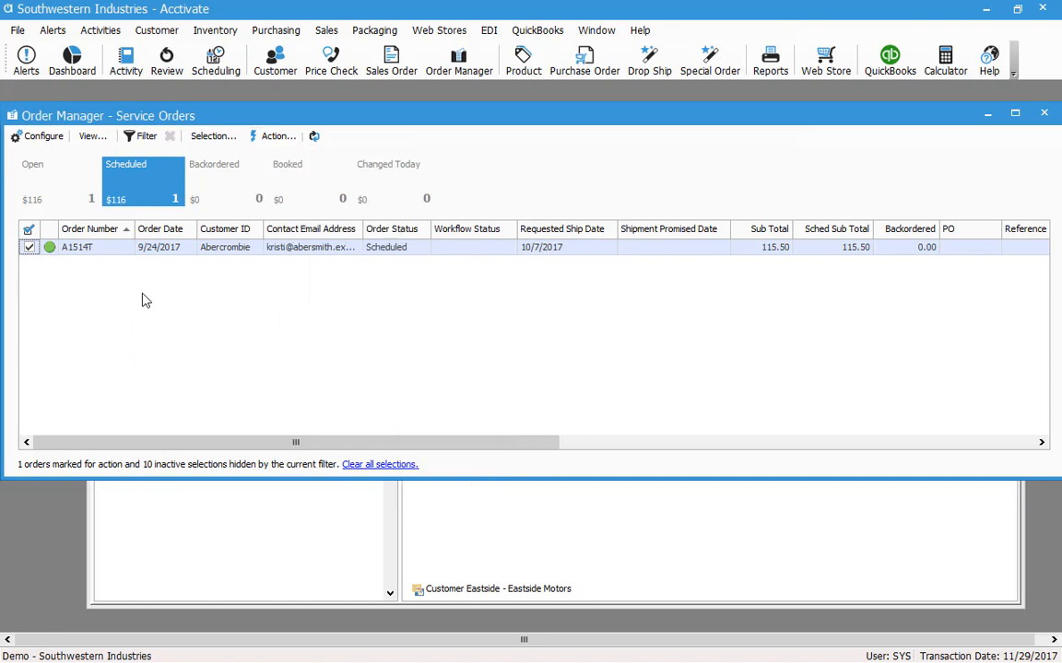
click(29, 248)
From Abercrombie's service order, open the shelving activity and review its time entries and the records that can be created from it.
double_click(184, 249)
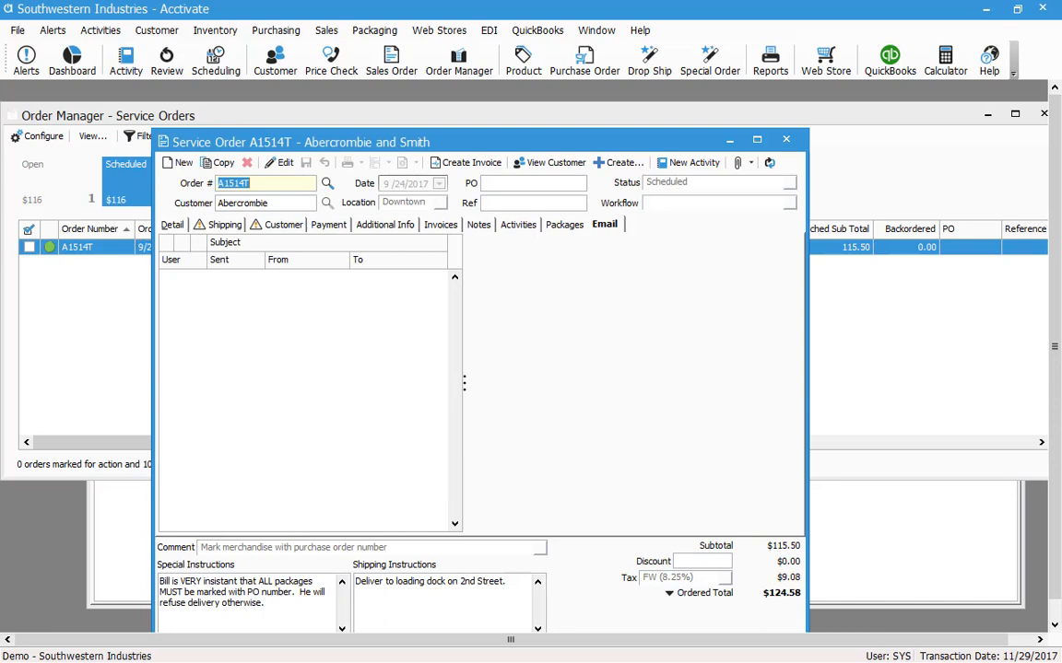
click(518, 224)
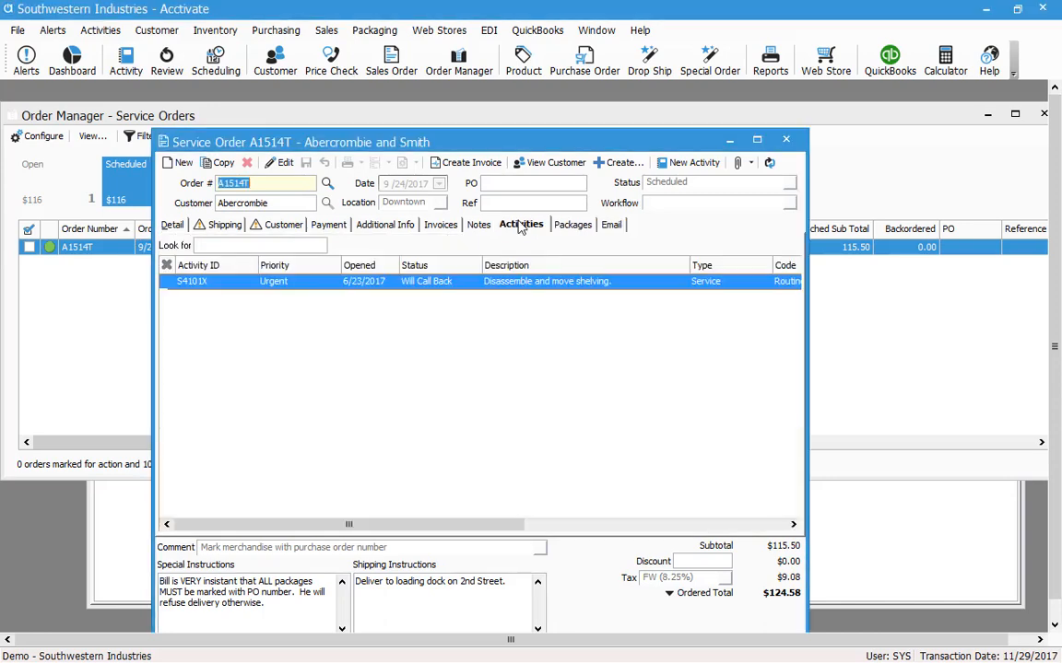
double_click(273, 285)
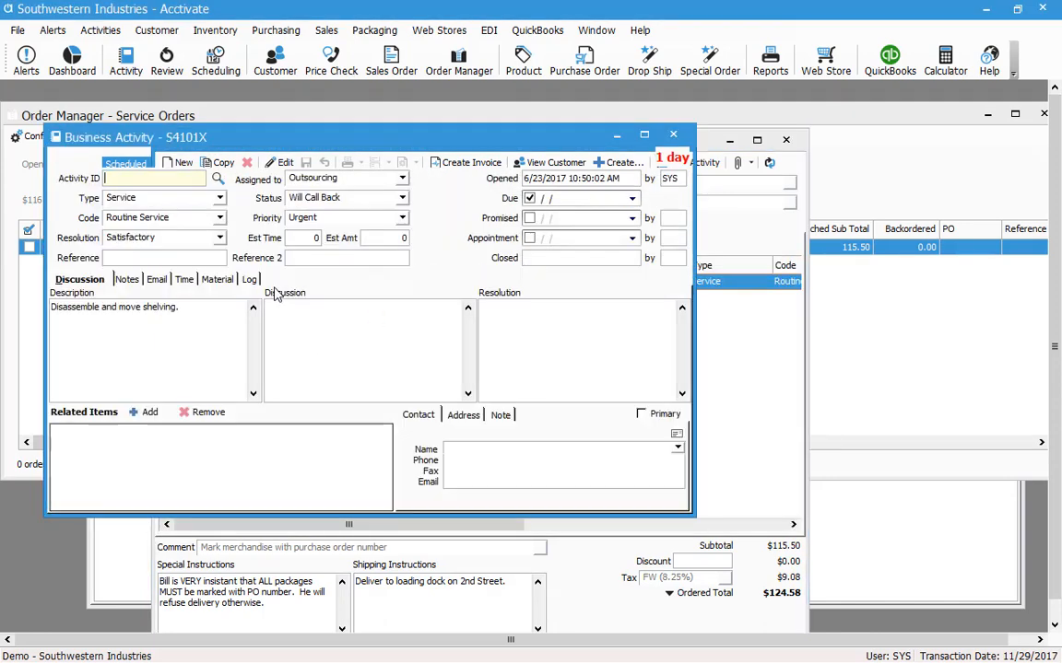
click(184, 279)
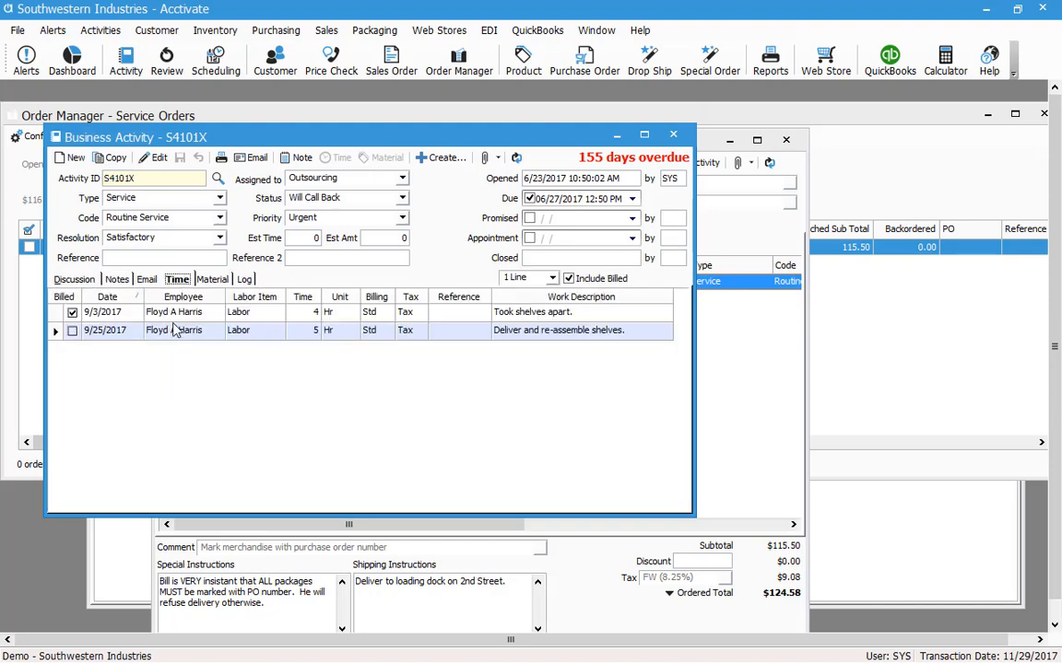
click(450, 160)
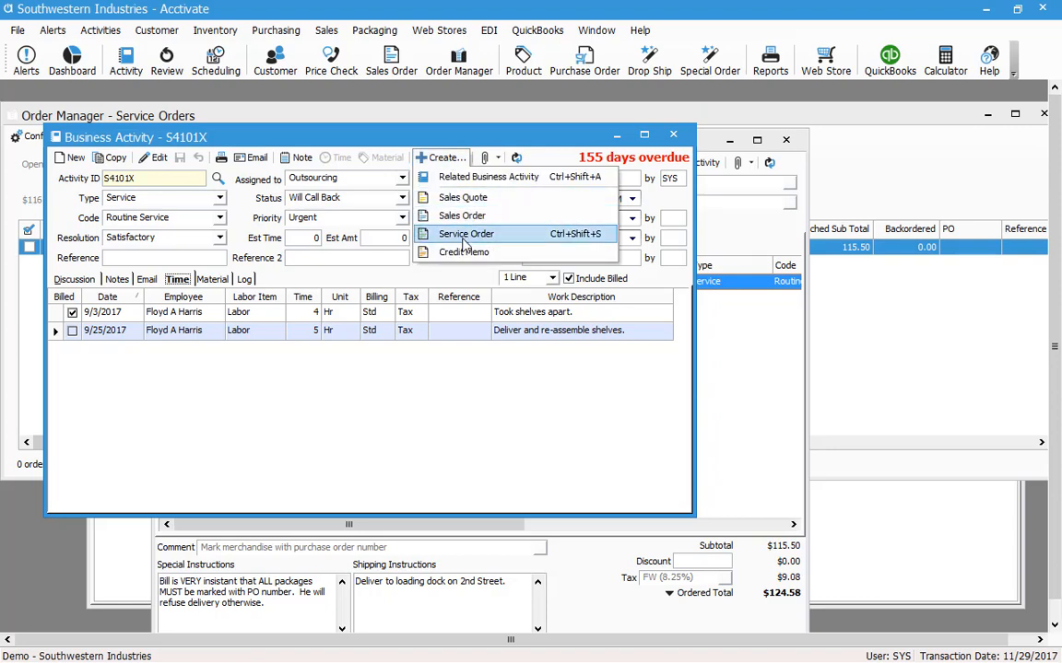
click(207, 359)
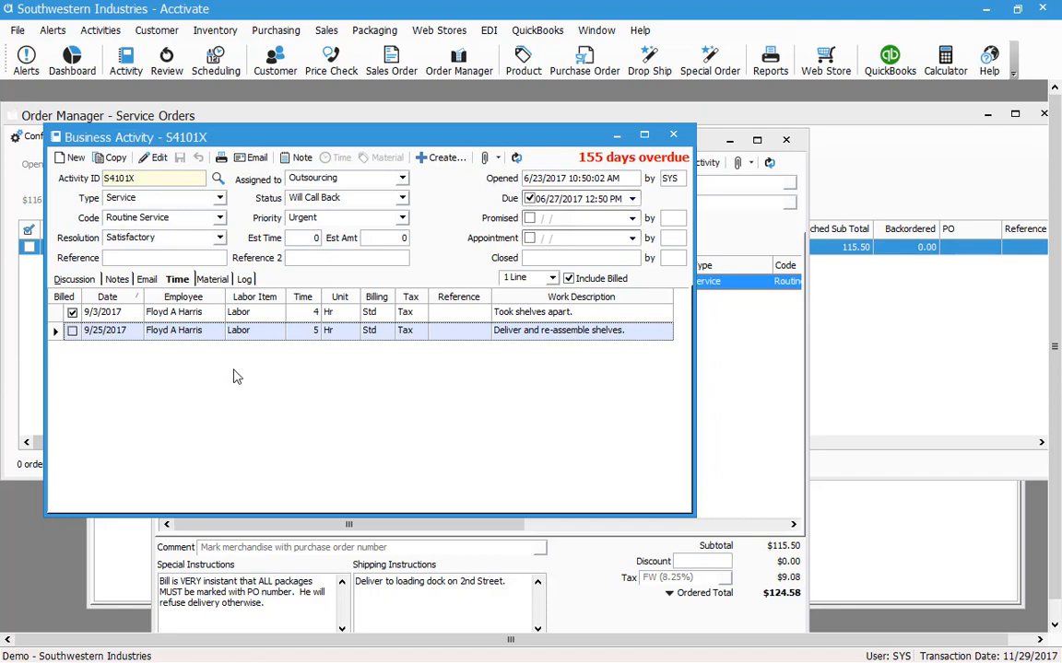
Examine Abercrombie's unbilled shelving activity time in the Activity Billing Wizard, and close the wizard and the business activity.
click(108, 32)
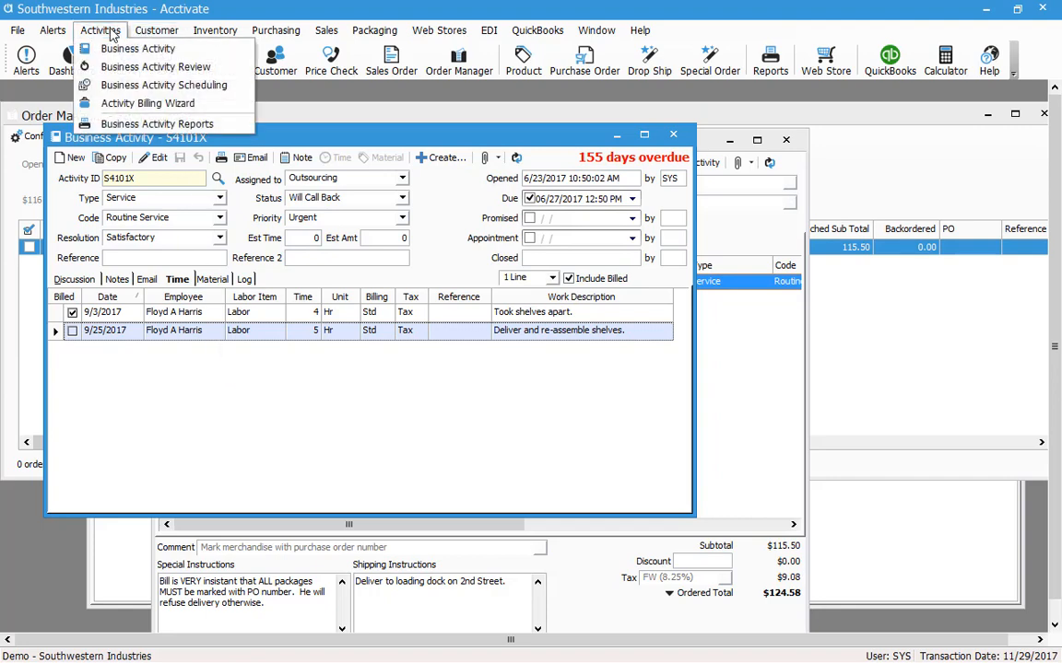
click(127, 104)
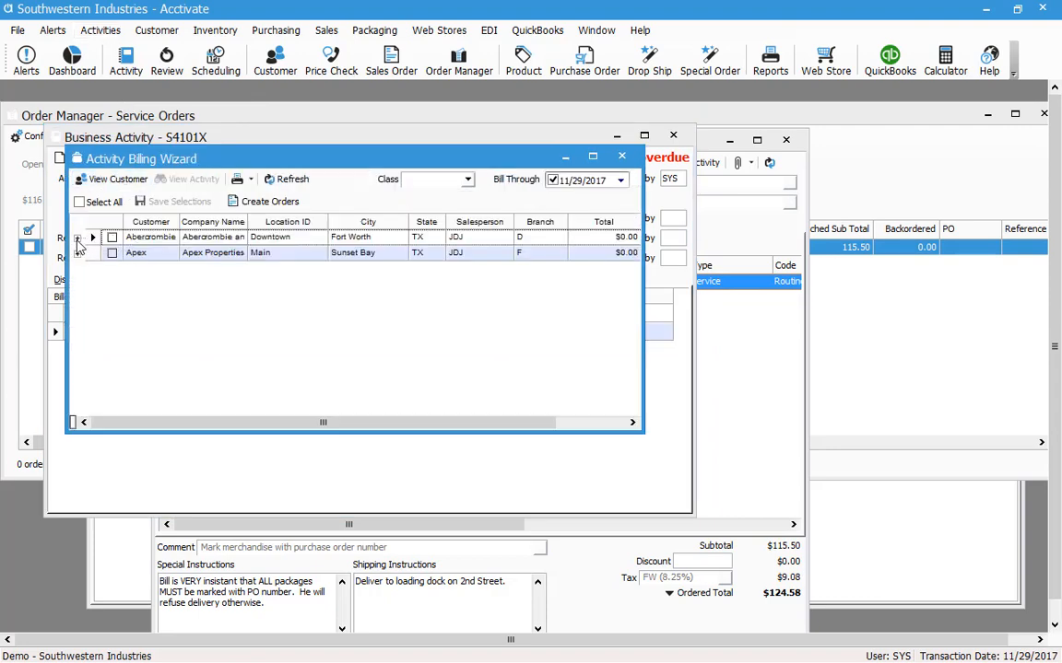
click(77, 237)
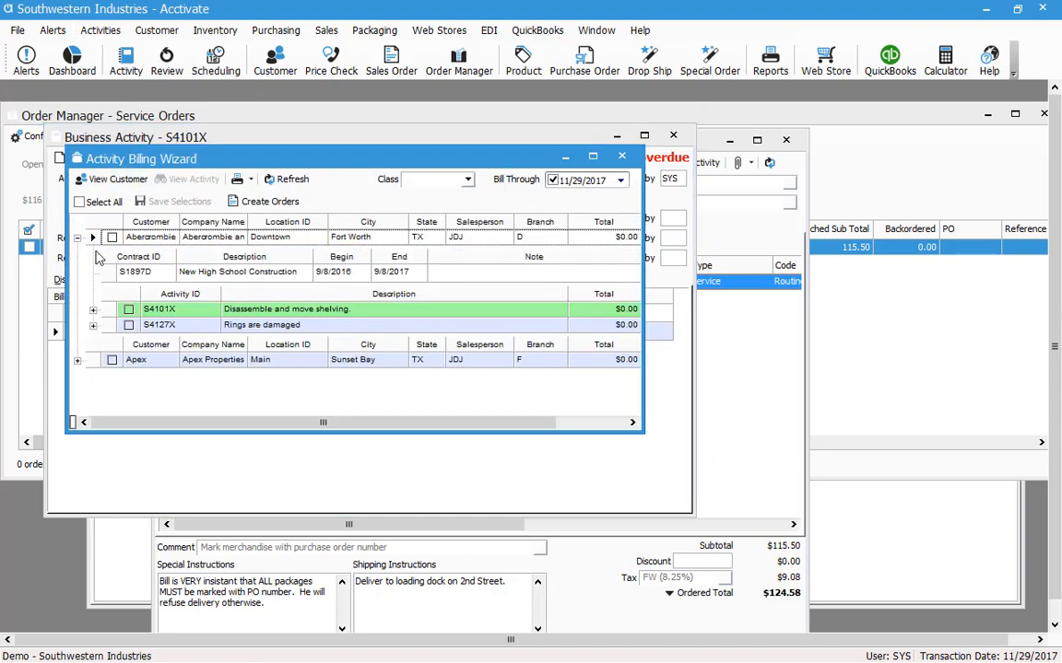
click(93, 314)
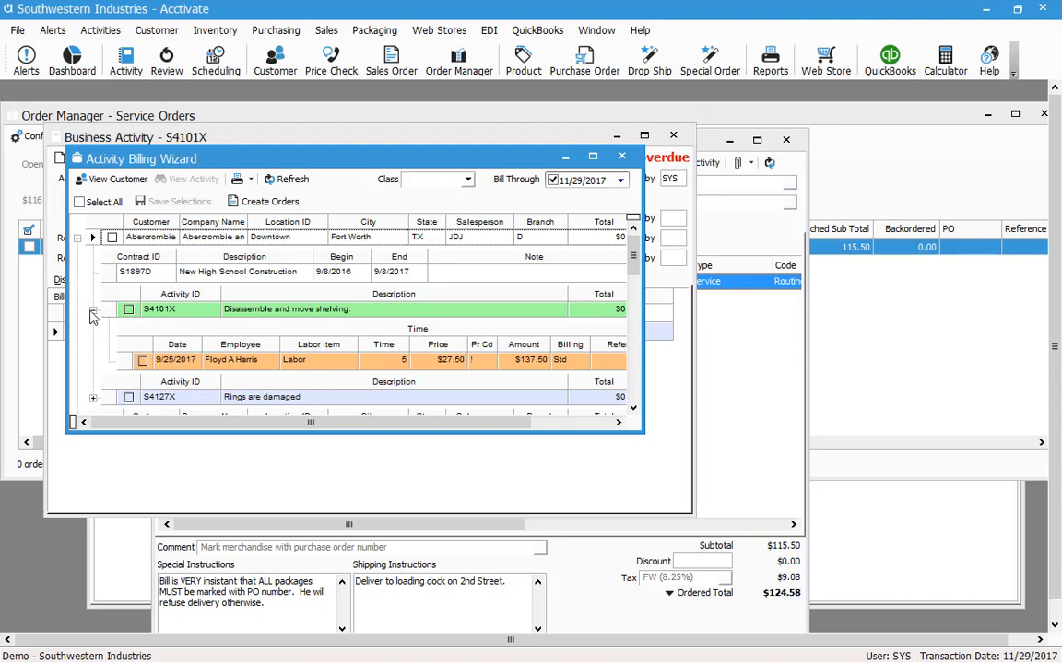
click(78, 237)
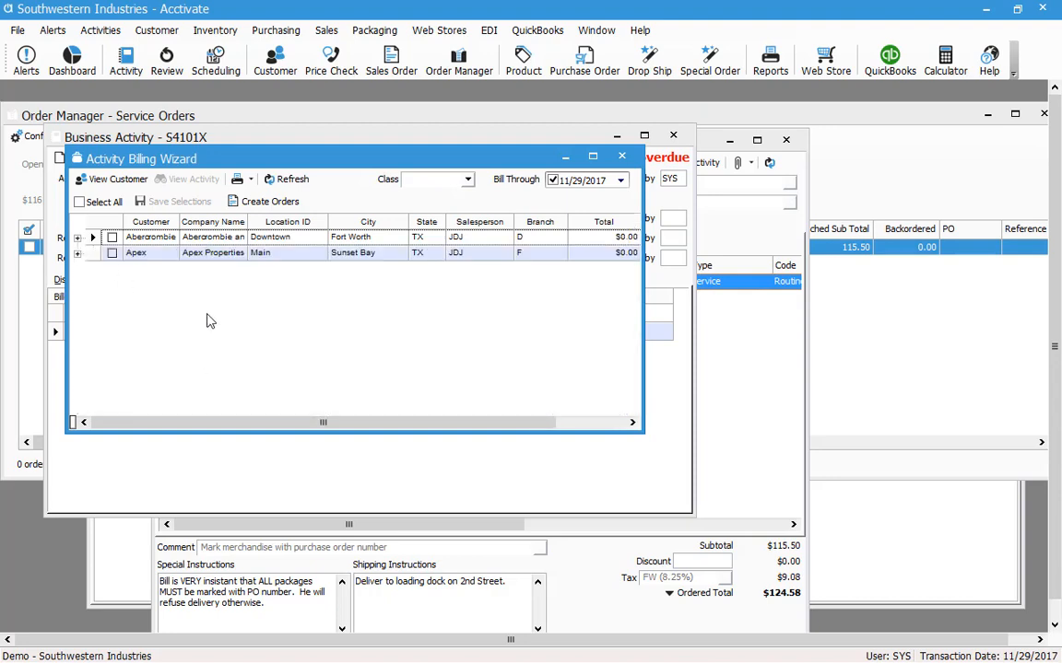
click(621, 155)
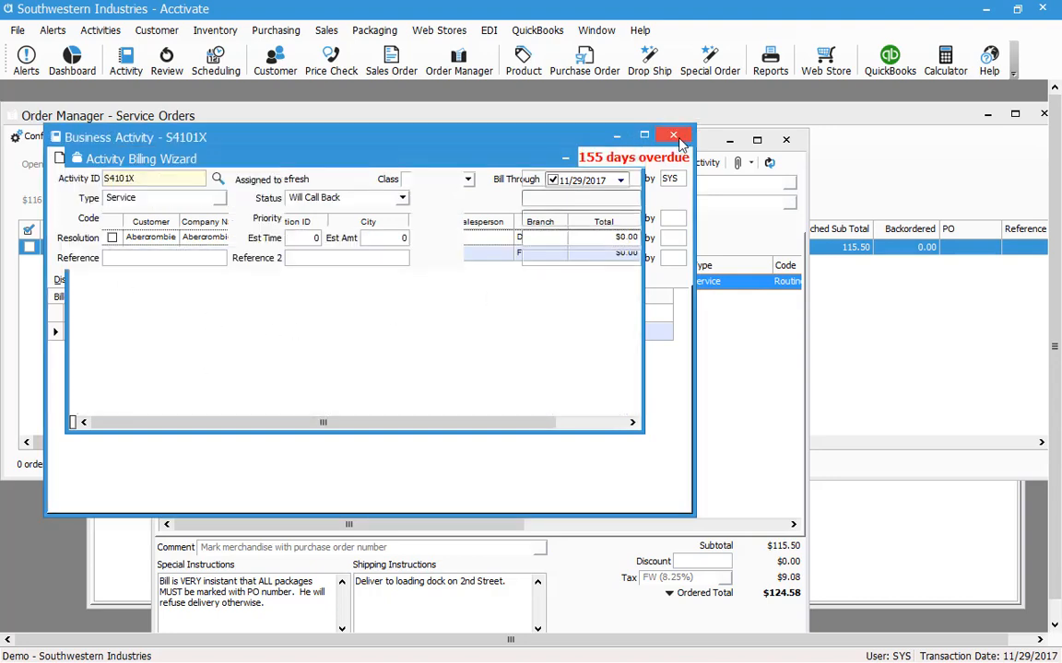
click(679, 143)
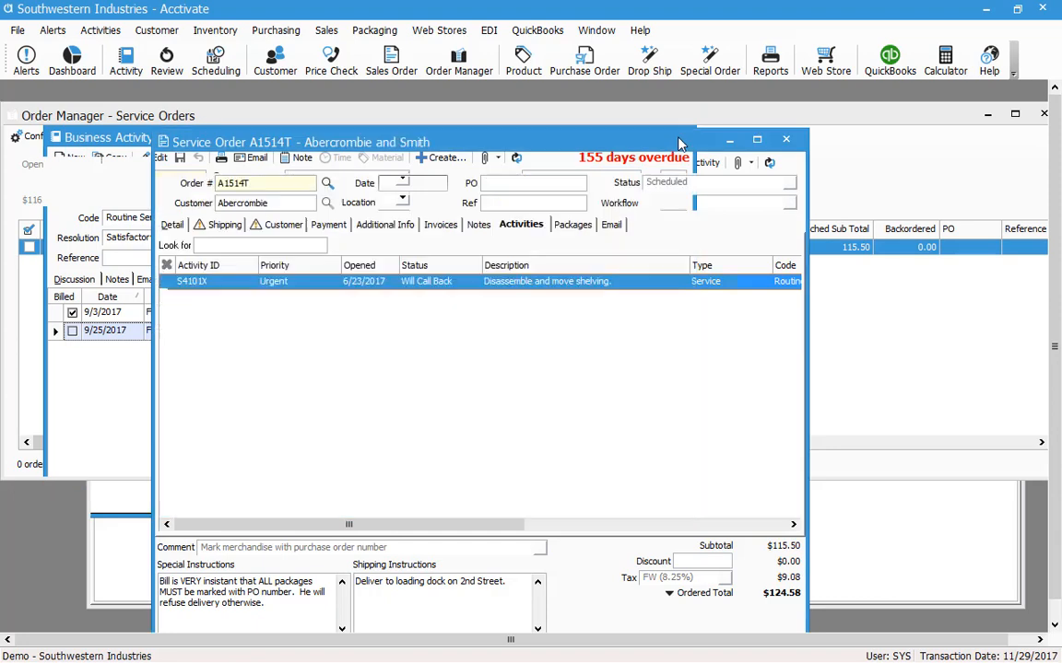